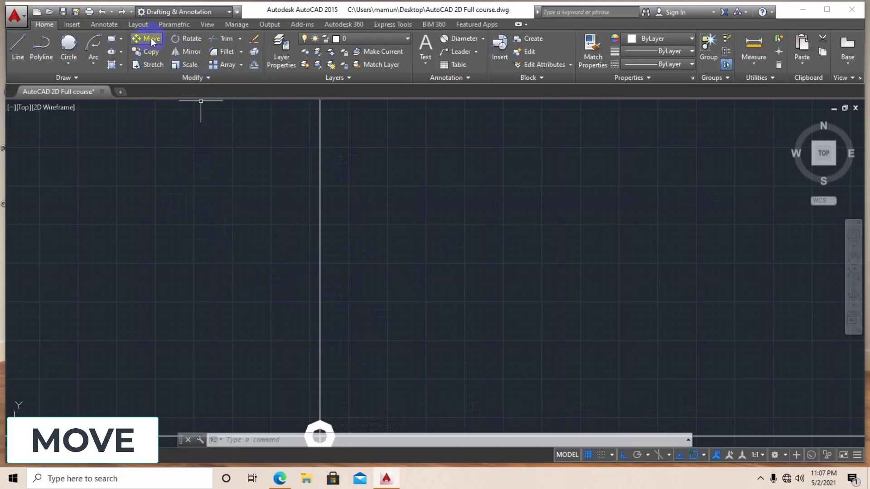
# Erase the two long crossing lines together with the small shape at their intersection
pyautogui.press('Escape')
pyautogui.press('Escape')
pyautogui.press('Escape')
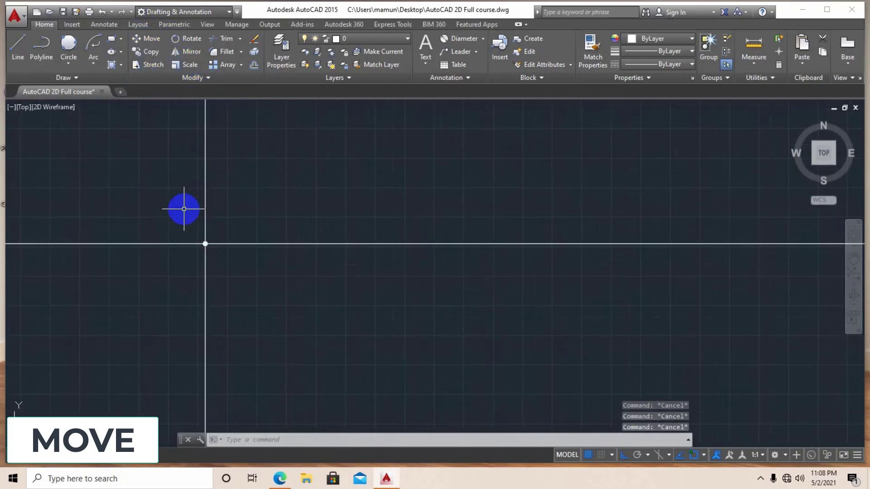
pyautogui.scroll(-8, 184, 209)
pyautogui.moveTo(183, 209); pyautogui.dragTo(219, 244, button='middle')
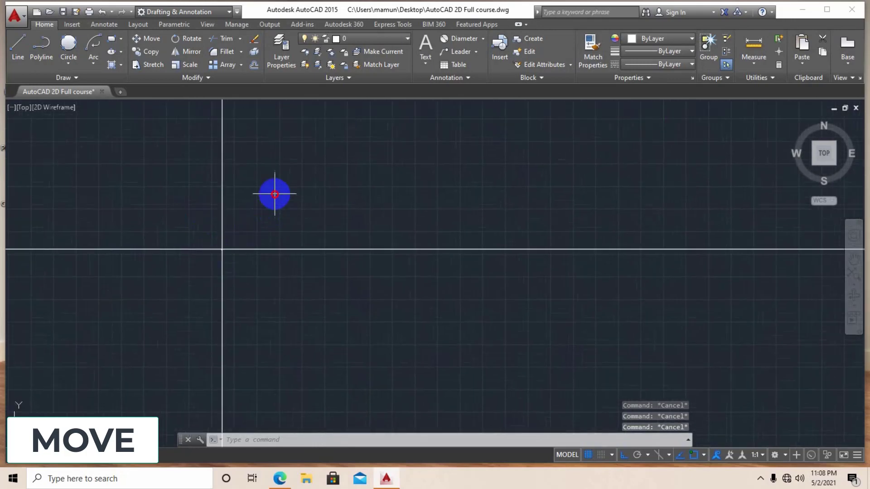
pyautogui.click(275, 194)
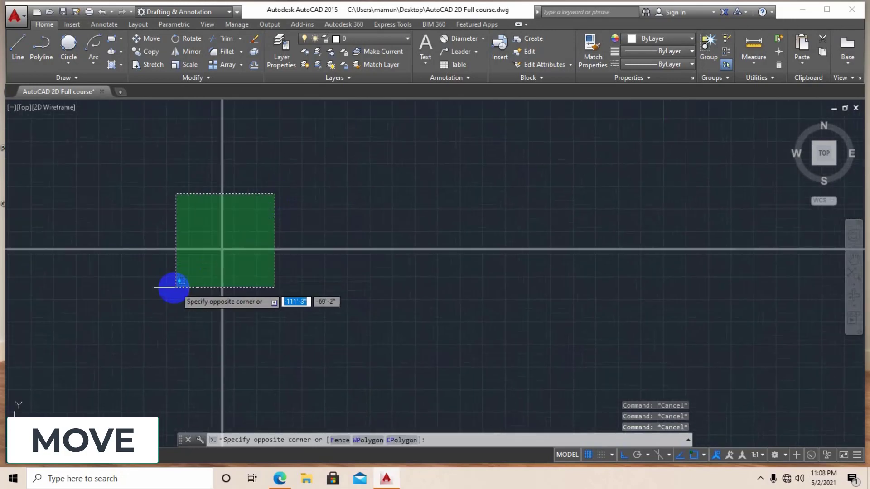
pyautogui.click(155, 301)
pyautogui.write('E')
pyautogui.press('Return')
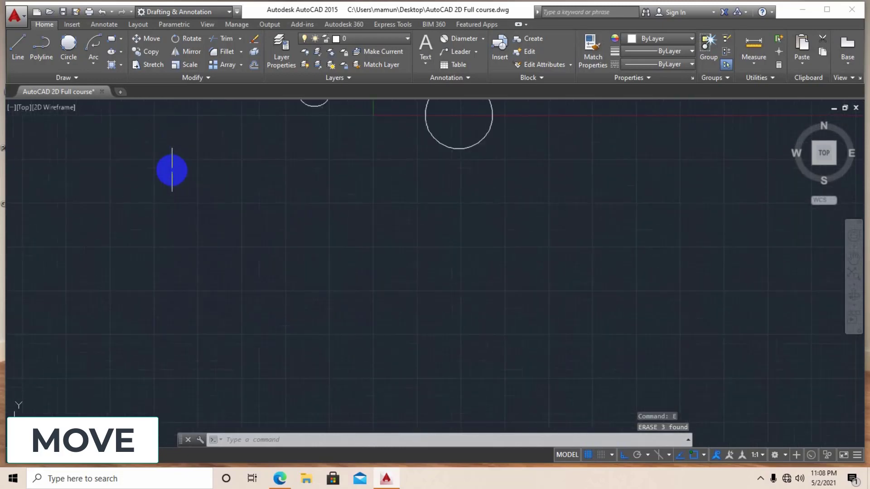
# Move the large lower circle from its center about 67 feet horizontally to the right, clear of the tangent circles
pyautogui.moveTo(171, 175)
pyautogui.mouseDown(button='middle')
pyautogui.moveTo(187, 237)
pyautogui.moveTo(304, 235)
pyautogui.moveTo(176, 189)
pyautogui.mouseUp(button='middle')
pyautogui.scroll(4, 325, 195)
pyautogui.moveTo(324, 196); pyautogui.dragTo(254, 196, button='middle')
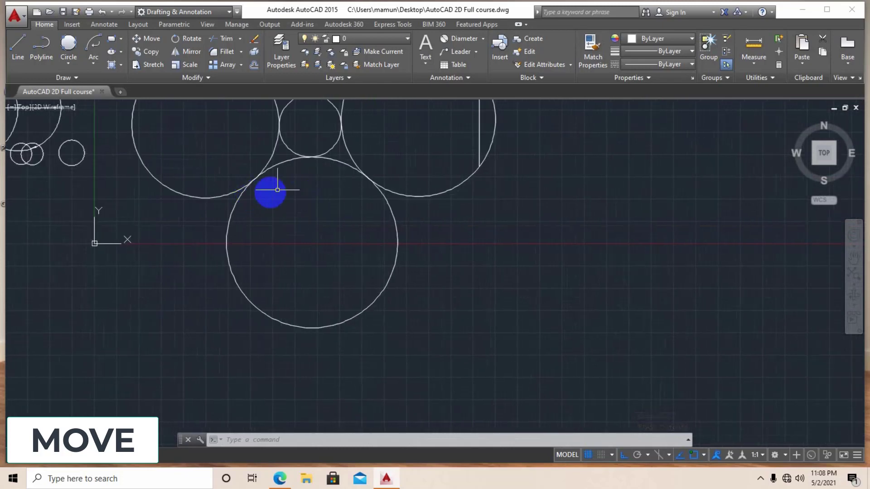
pyautogui.click(290, 159)
pyautogui.scroll(-2, 304, 229)
pyautogui.moveTo(304, 230); pyautogui.dragTo(243, 232, button='middle')
pyautogui.scroll(2, 253, 242)
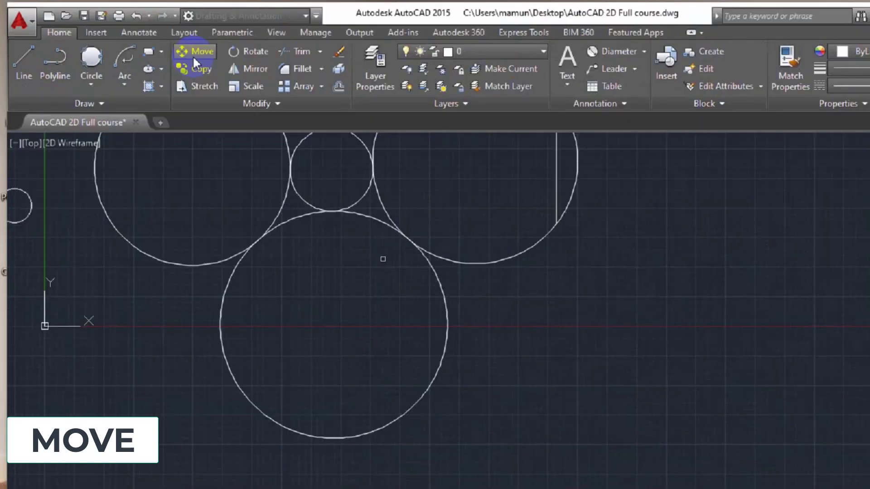
pyautogui.click(194, 56)
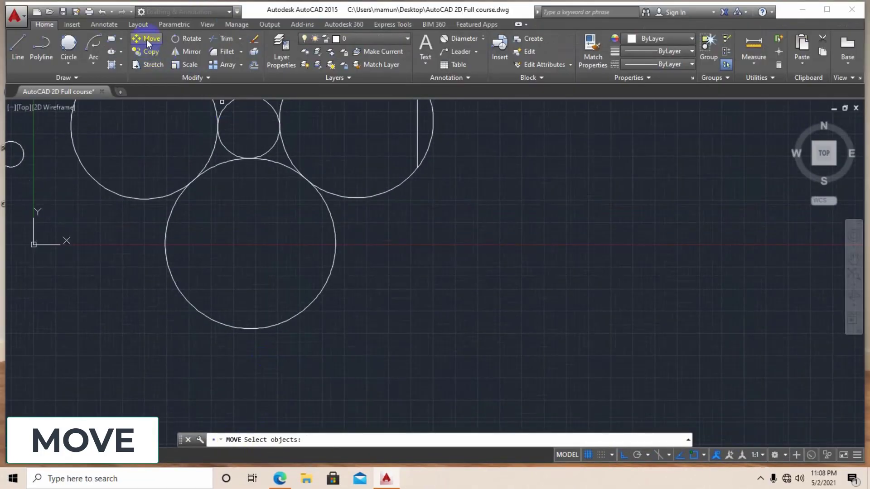
pyautogui.click(147, 41)
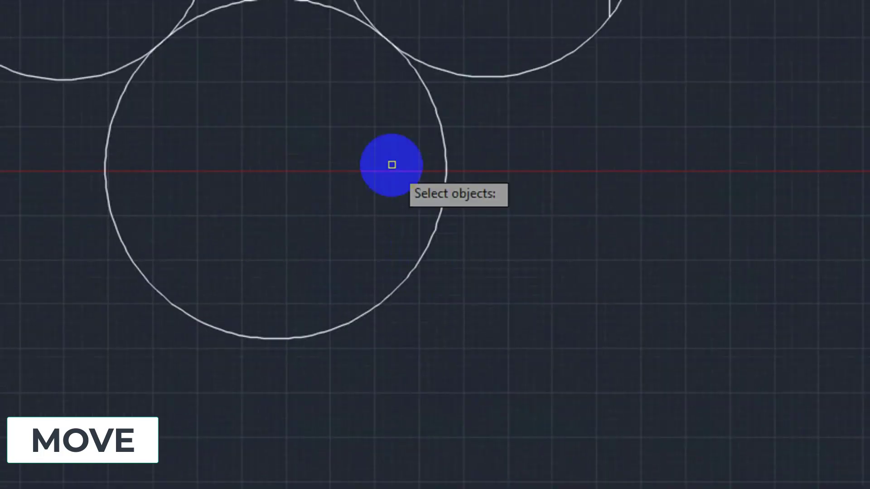
pyautogui.click(429, 121)
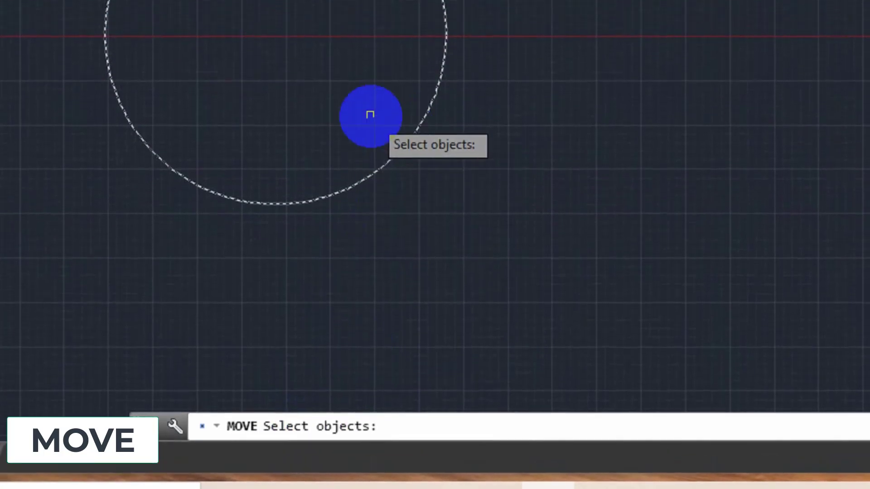
pyautogui.press('Return')
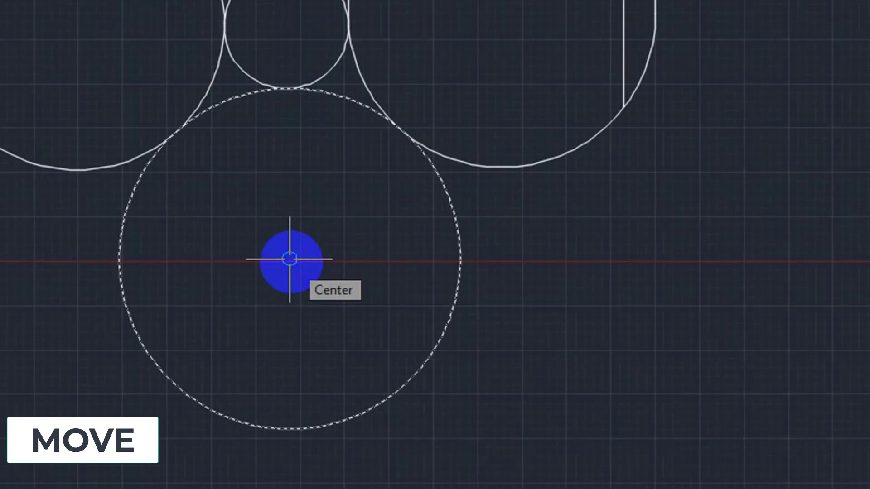
pyautogui.click(290, 259)
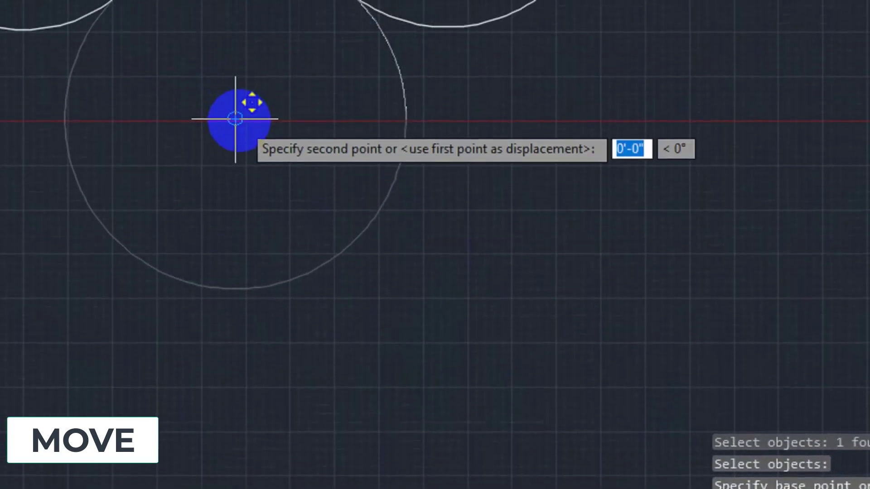
pyautogui.click(235, 120)
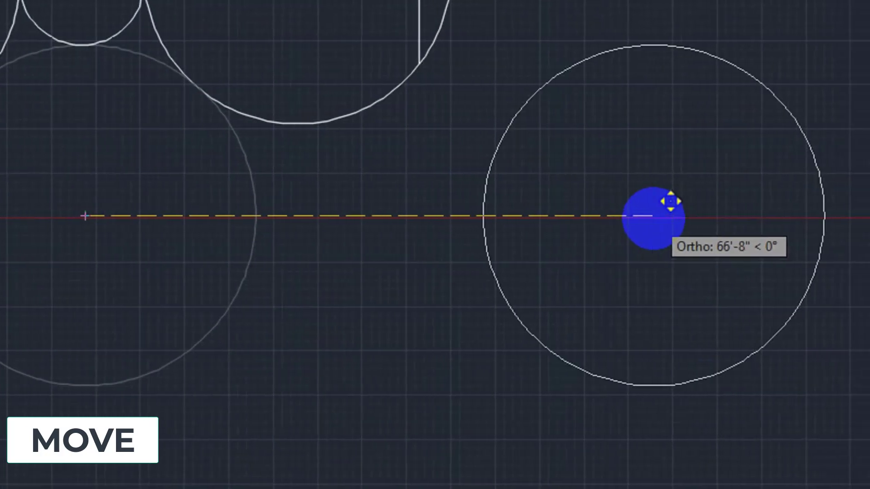
pyautogui.click(666, 220)
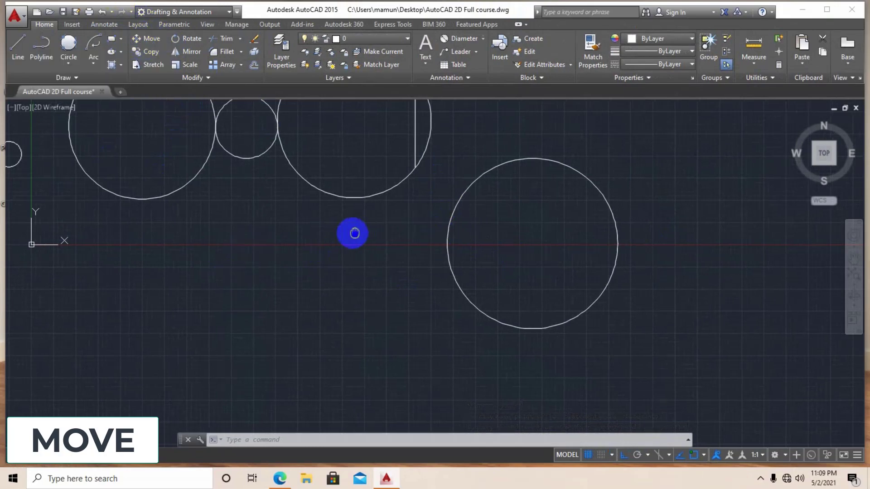
# Move the large circle back, using its top quadrant as base point and the small middle circle's center as destination
pyautogui.moveTo(352, 232); pyautogui.dragTo(252, 240, button='middle')
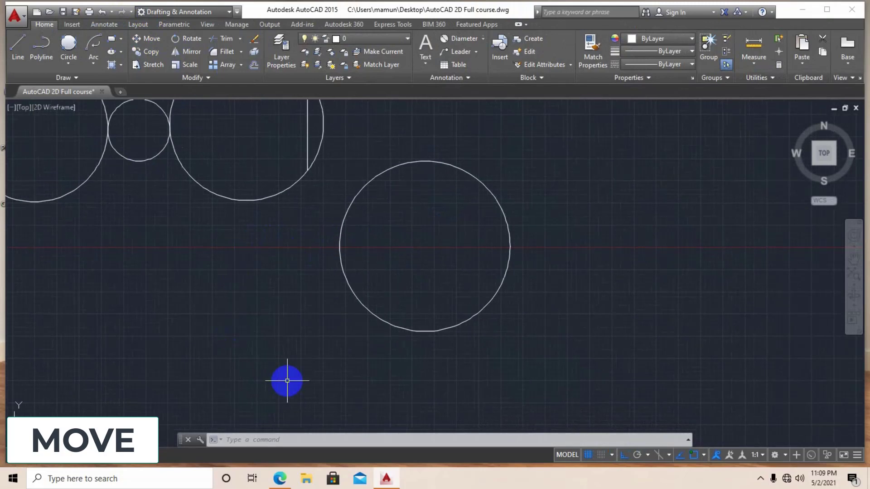
pyautogui.write('M')
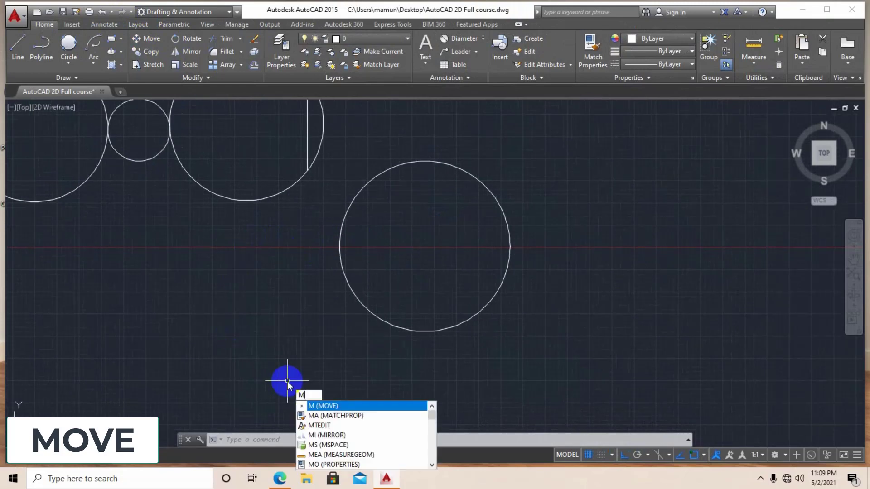
pyautogui.press('Return')
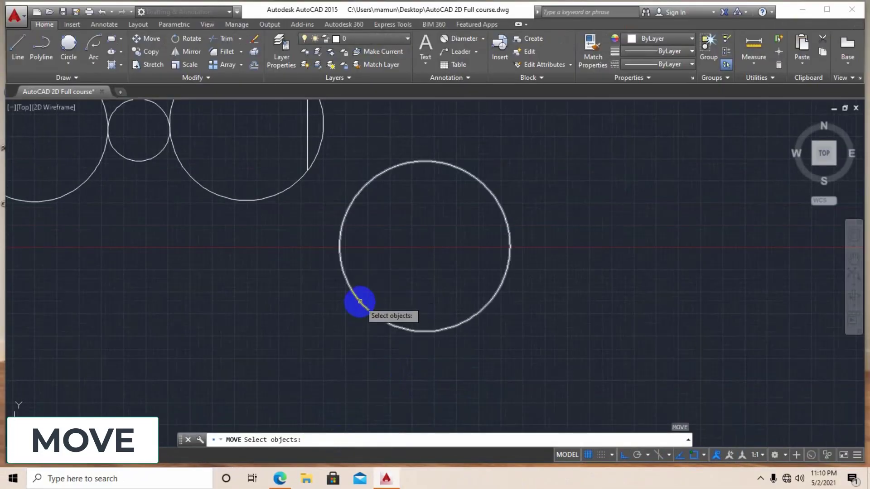
pyautogui.click(360, 301)
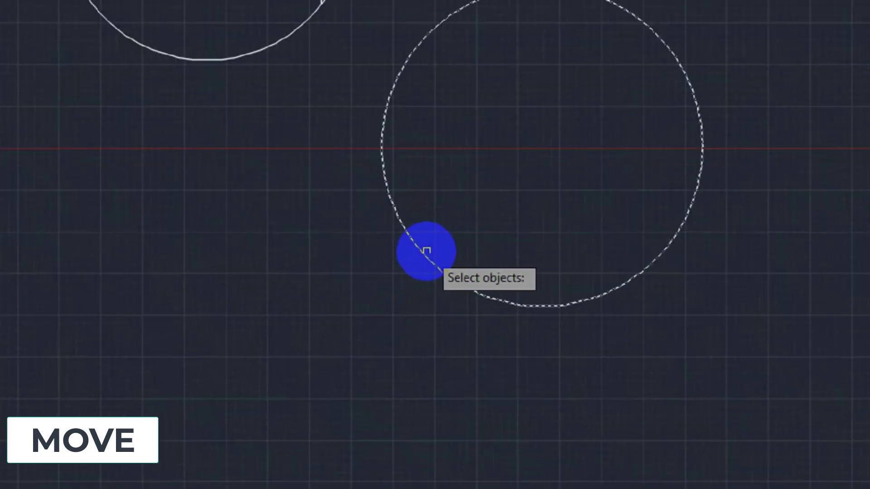
pyautogui.press('Return')
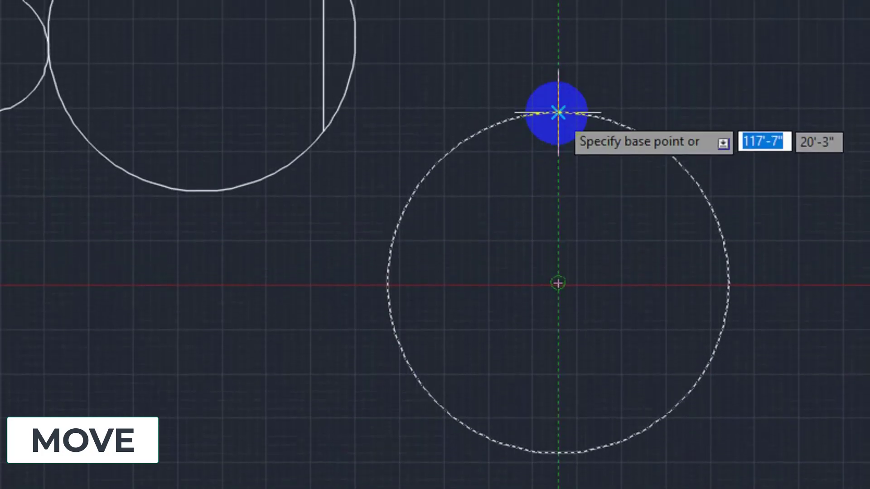
pyautogui.click(558, 122)
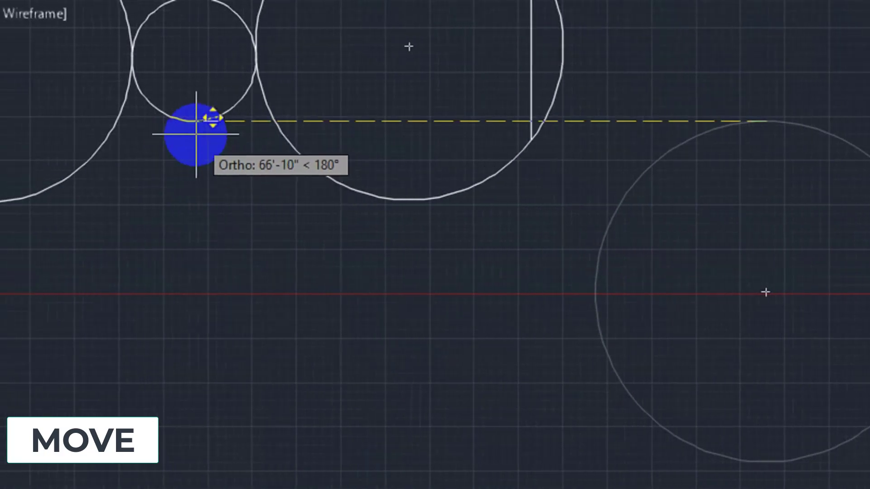
pyautogui.click(218, 121)
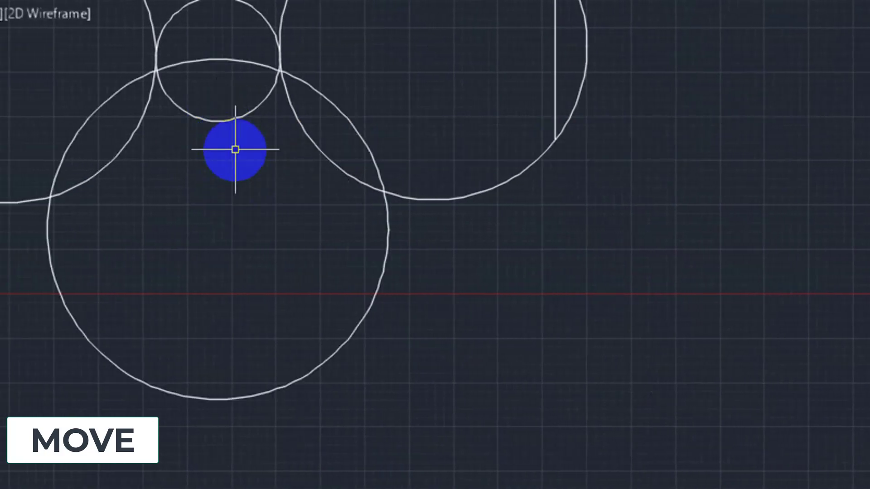
# Draw a long horizontal line in the empty area left of the open arc
pyautogui.moveTo(235, 147); pyautogui.dragTo(253, 191, button='middle')
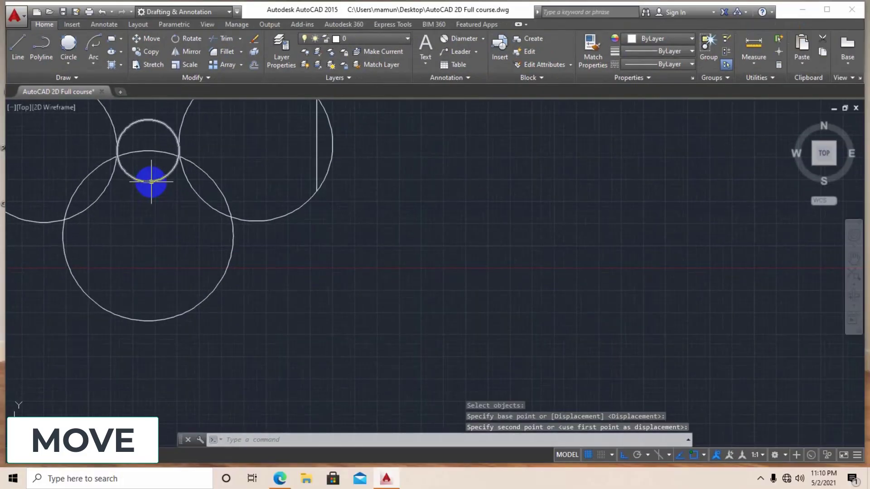
pyautogui.moveTo(151, 182); pyautogui.dragTo(251, 184, button='middle')
pyautogui.scroll(-2, 239, 223)
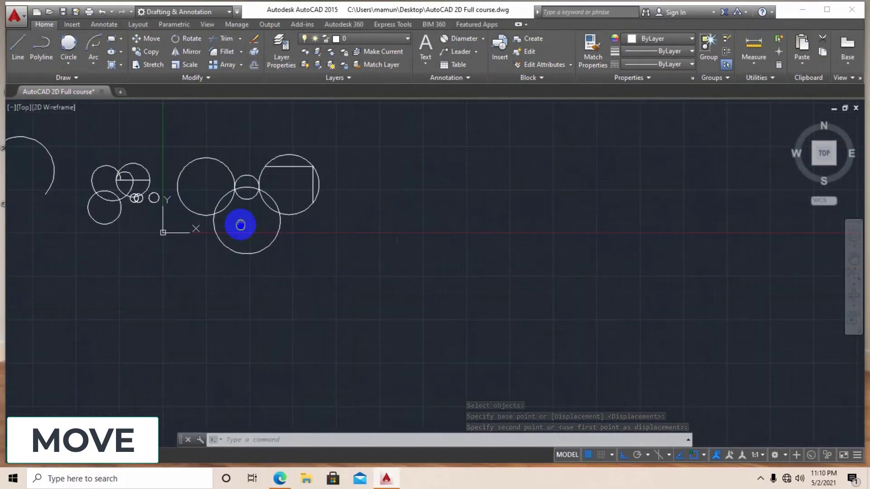
pyautogui.moveTo(239, 223); pyautogui.dragTo(336, 235, button='middle')
pyautogui.scroll(-2, 326, 246)
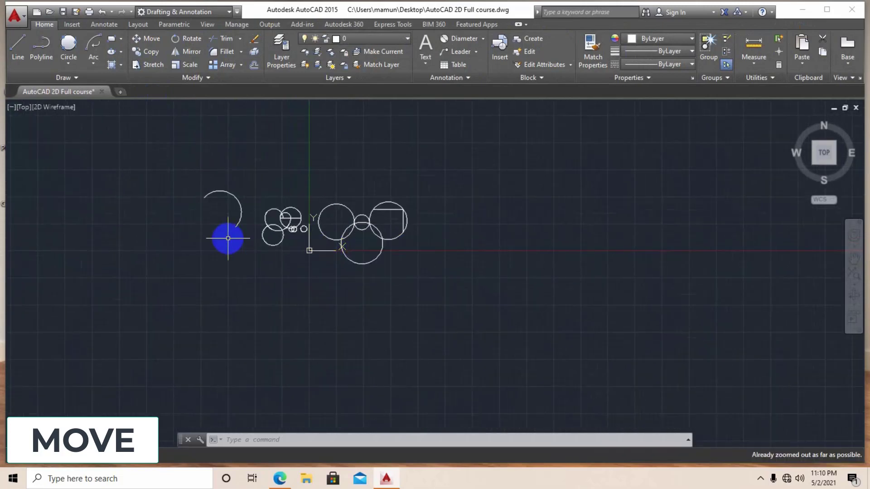
pyautogui.moveTo(227, 237); pyautogui.dragTo(438, 260, button='middle')
pyautogui.moveTo(199, 195); pyautogui.dragTo(219, 231, button='middle')
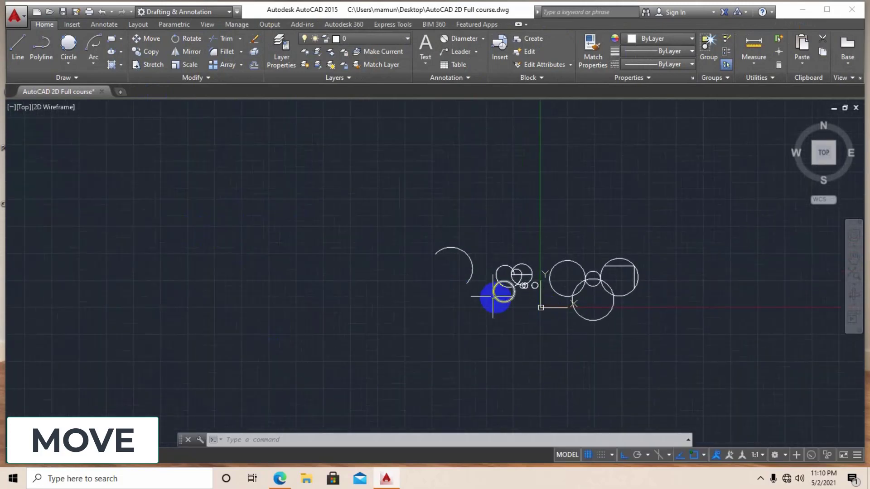
pyautogui.moveTo(493, 297); pyautogui.dragTo(408, 258, button='middle')
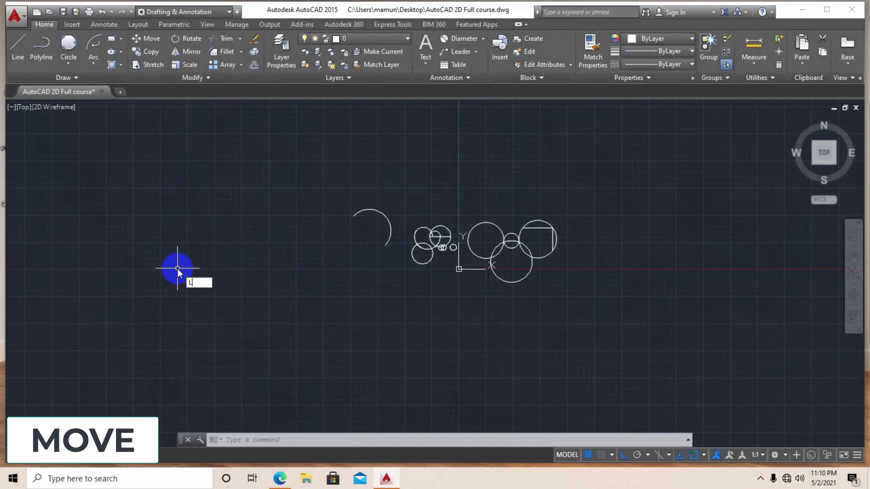
pyautogui.press('Return')
pyautogui.click(174, 253)
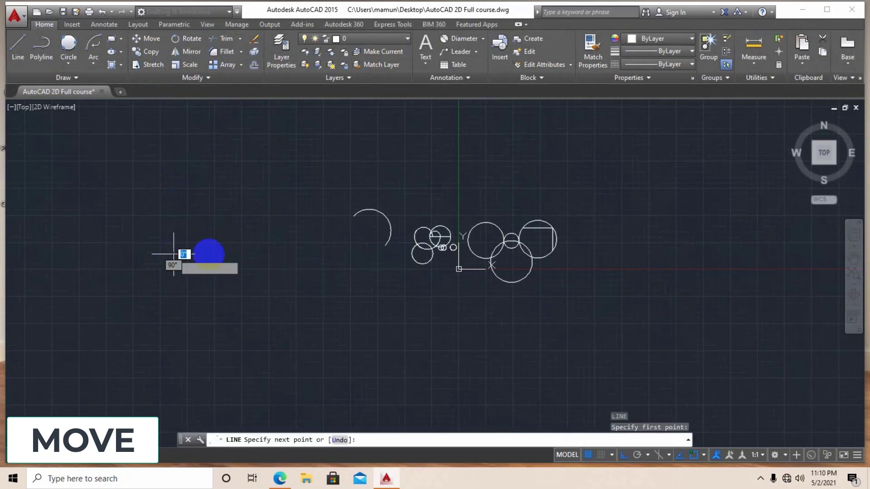
pyautogui.click(341, 254)
pyautogui.press('Escape')
pyautogui.press('Escape')
pyautogui.scroll(2, 452, 260)
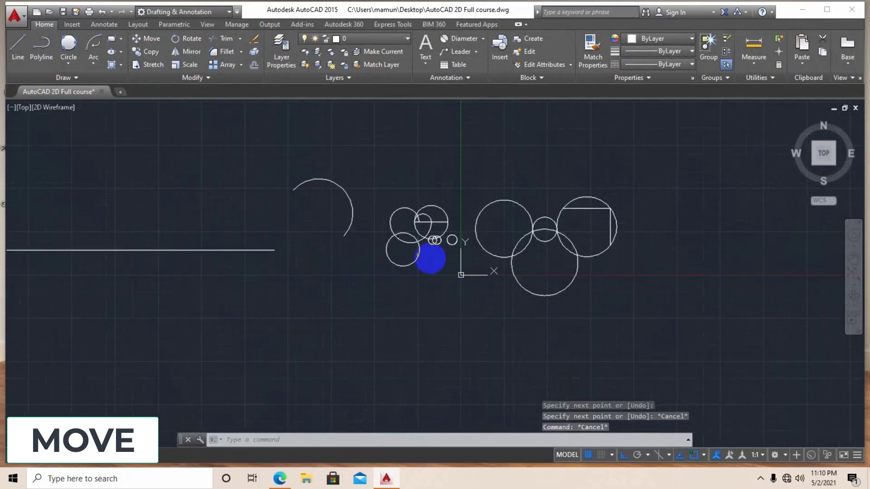
pyautogui.moveTo(402, 249); pyautogui.dragTo(544, 258, button='middle')
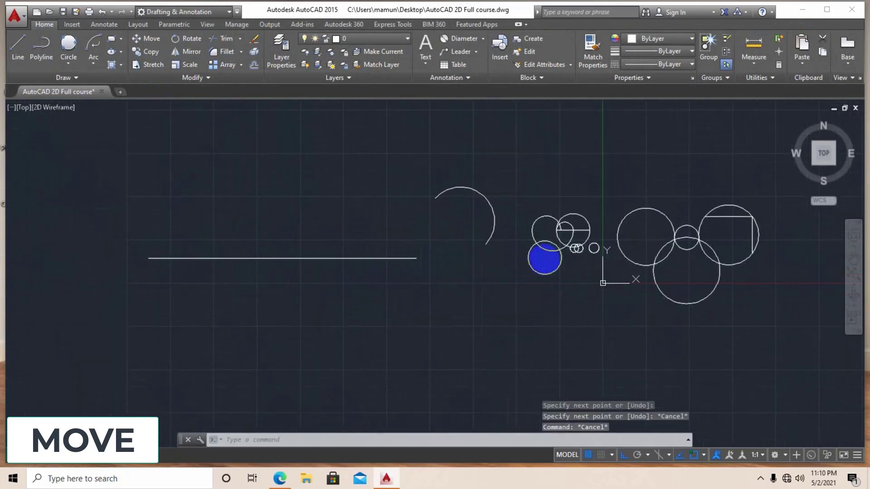
pyautogui.click(529, 251)
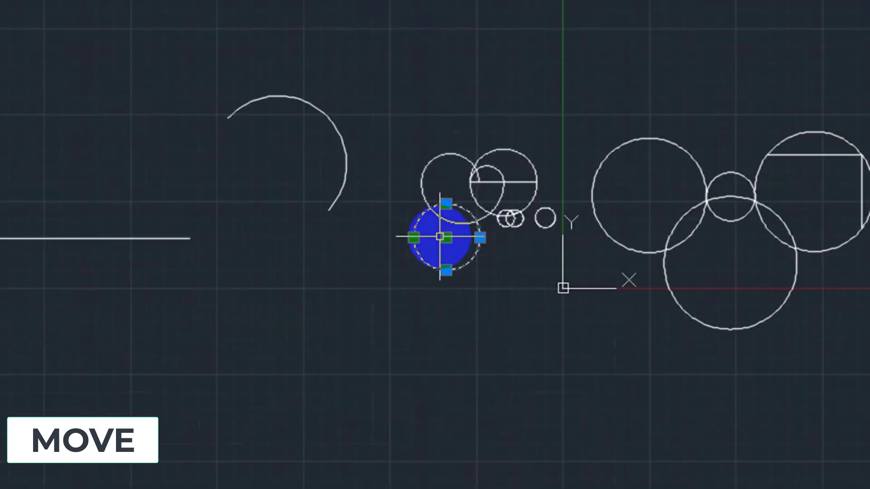
pyautogui.press('Escape')
pyautogui.press('Escape')
pyautogui.press('Escape')
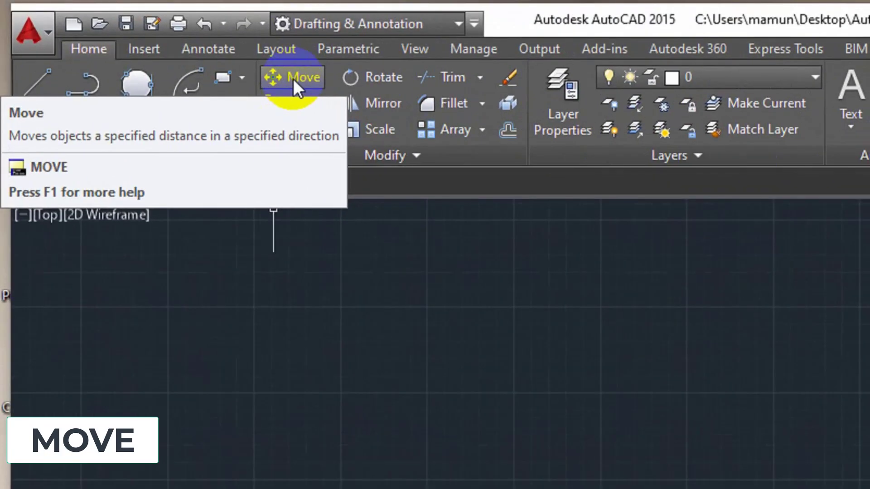
# Move the lowest circle of the small circle cluster from its left quadrant to the right endpoint of the horizontal line
pyautogui.click(146, 39)
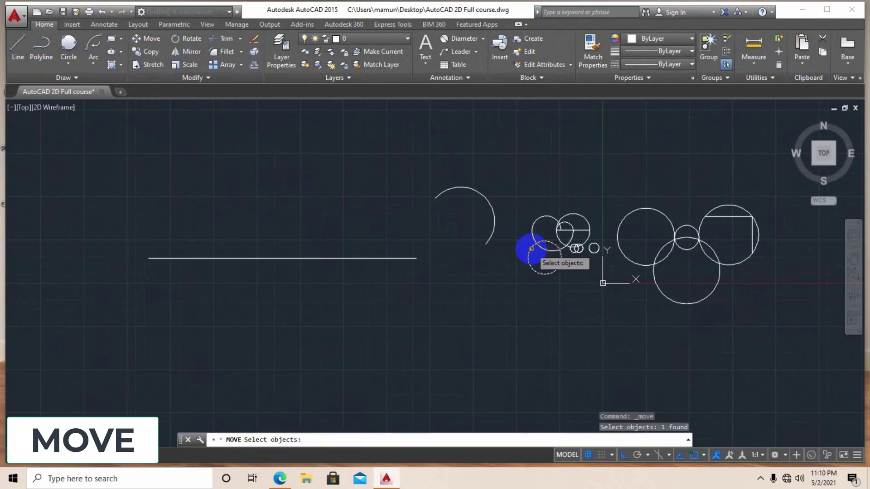
pyautogui.press('Return')
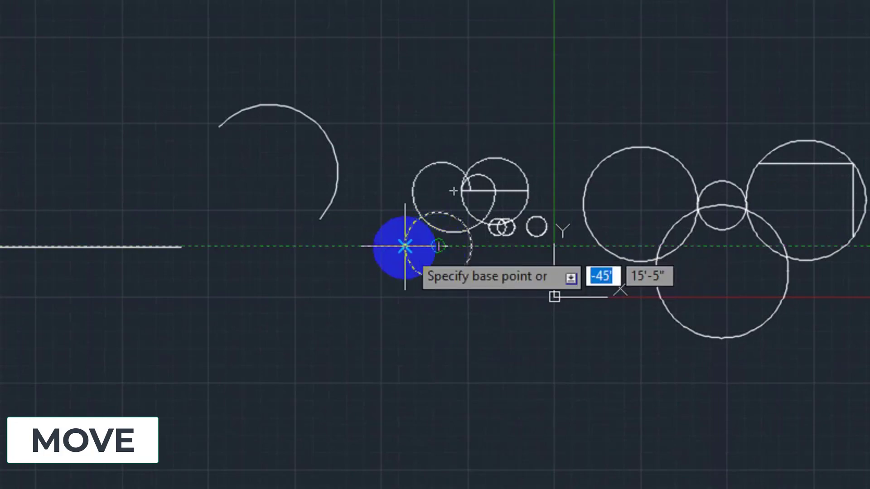
pyautogui.click(405, 247)
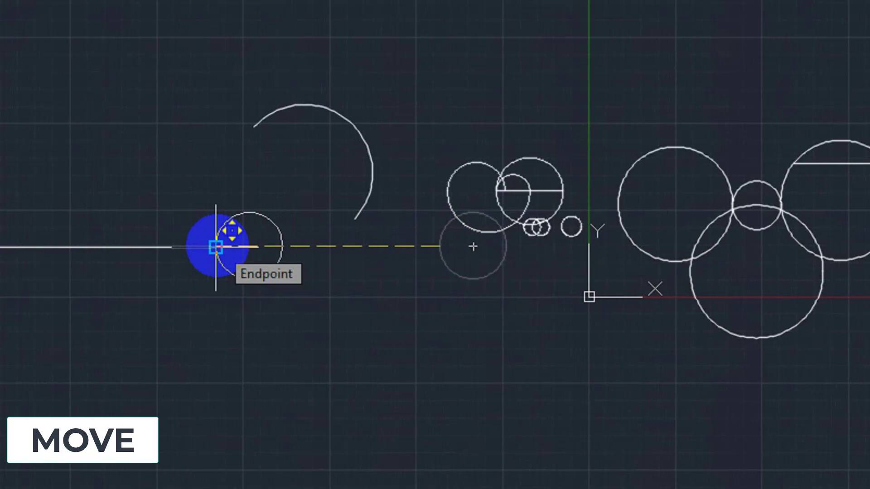
pyautogui.click(215, 247)
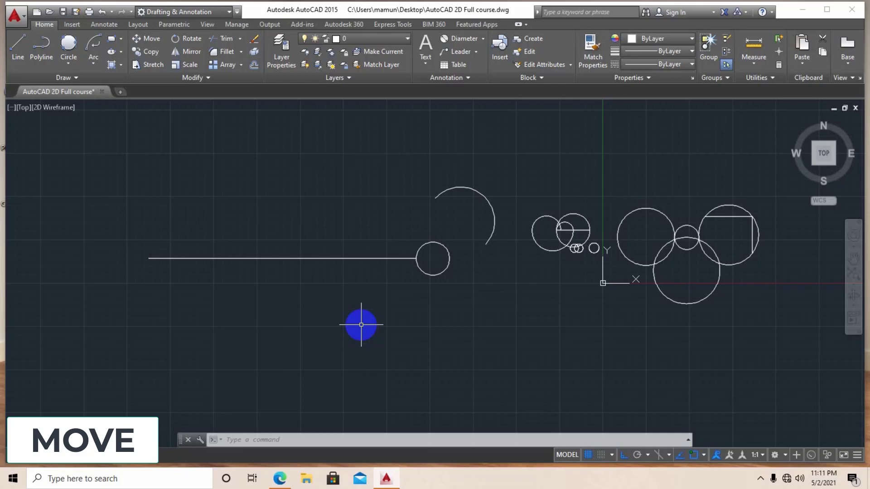
pyautogui.scroll(3, 383, 284)
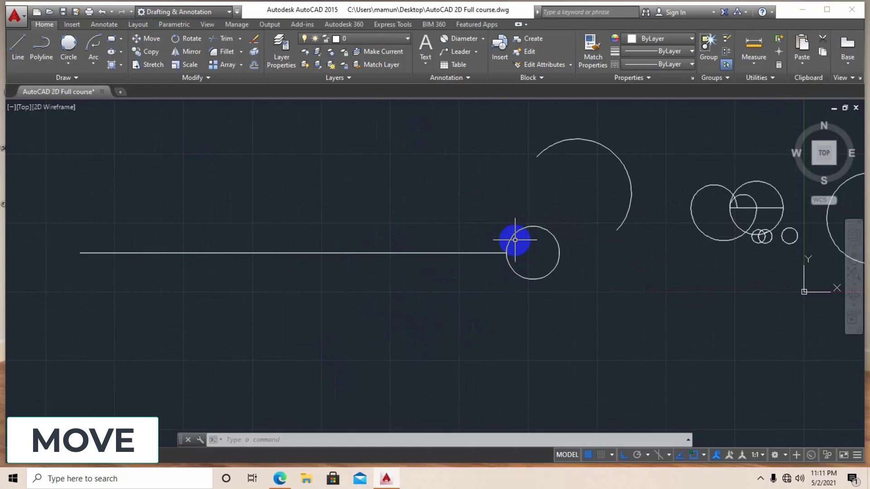
# Move the circle around the short diameter line, using that line's right endpoint as base point, to the left endpoint of the long horizontal line
pyautogui.press('space')
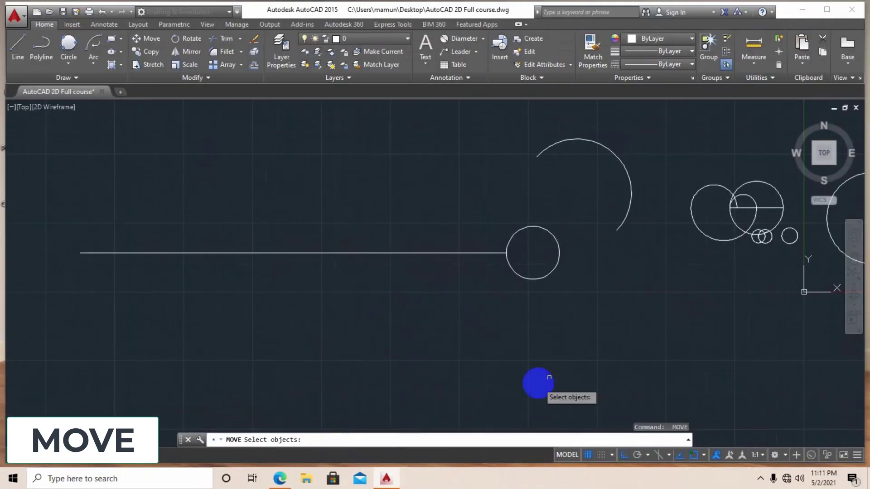
pyautogui.moveTo(695, 274); pyautogui.dragTo(617, 285, button='middle')
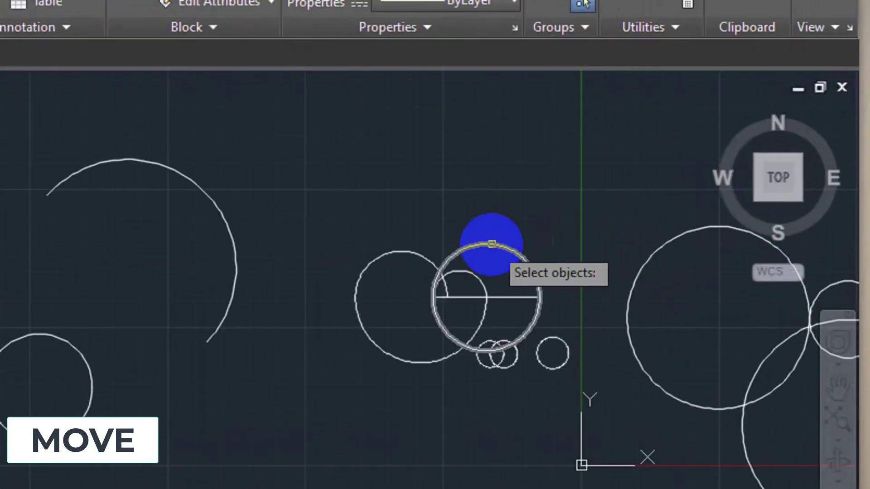
pyautogui.click(679, 186)
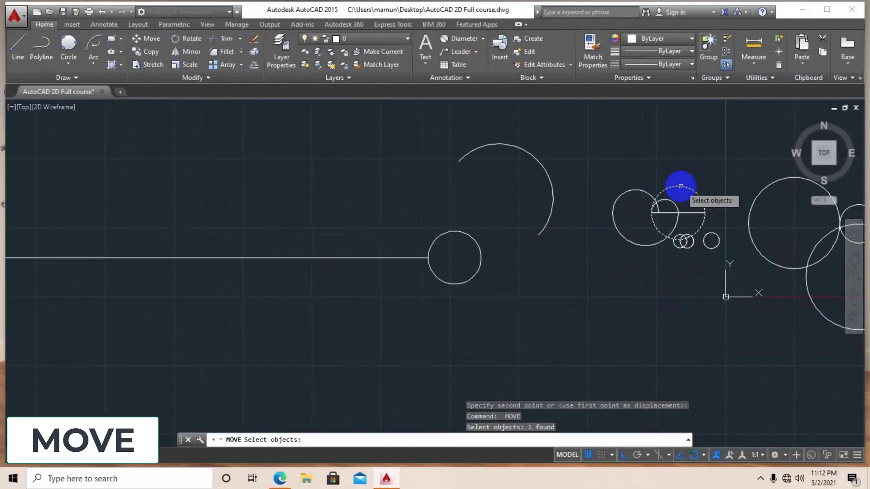
pyautogui.press('Return')
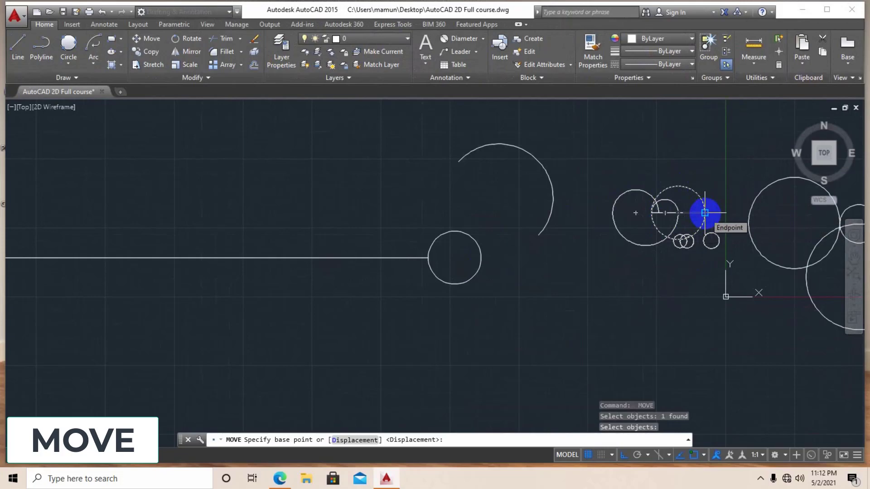
pyautogui.click(705, 212)
pyautogui.moveTo(198, 304); pyautogui.dragTo(421, 293, button='middle')
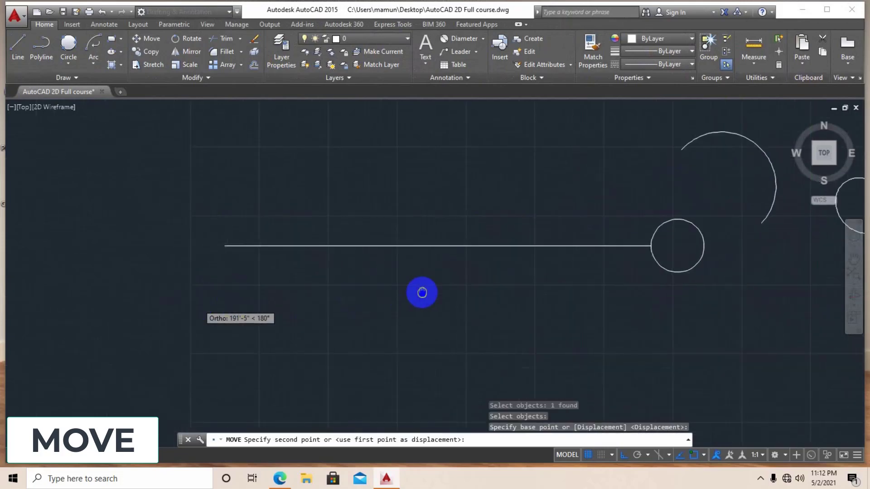
pyautogui.click(225, 247)
pyautogui.scroll(-2, 321, 286)
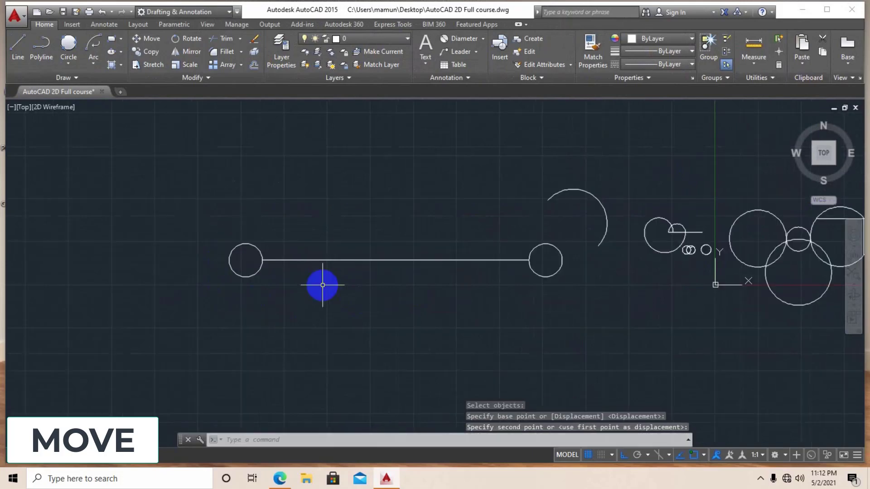
# Start a Copy of the circle at the long horizontal line's left end, using its center as the base point
pyautogui.moveTo(321, 285); pyautogui.dragTo(248, 288, button='middle')
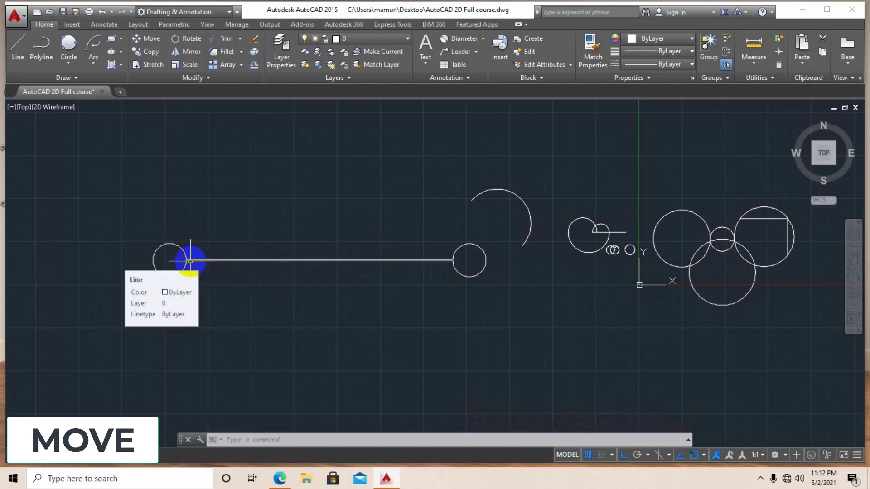
pyautogui.moveTo(309, 285); pyautogui.dragTo(318, 298, button='middle')
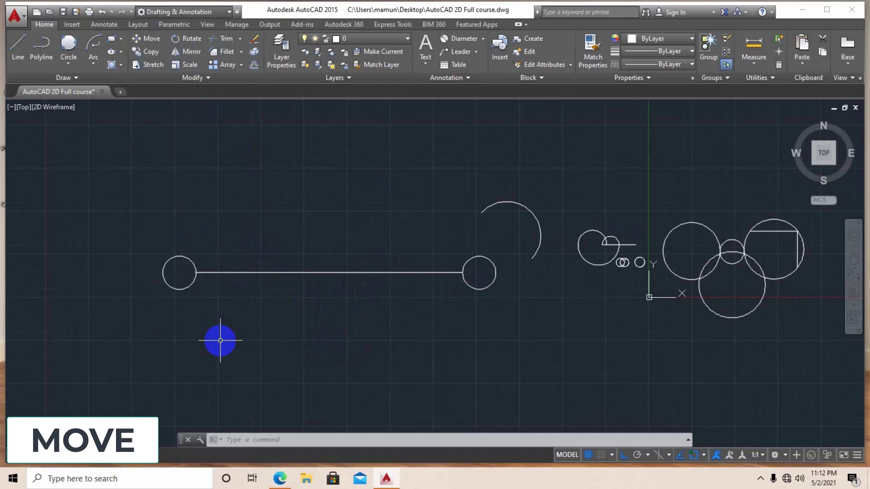
pyautogui.moveTo(175, 259); pyautogui.dragTo(305, 257, button='middle')
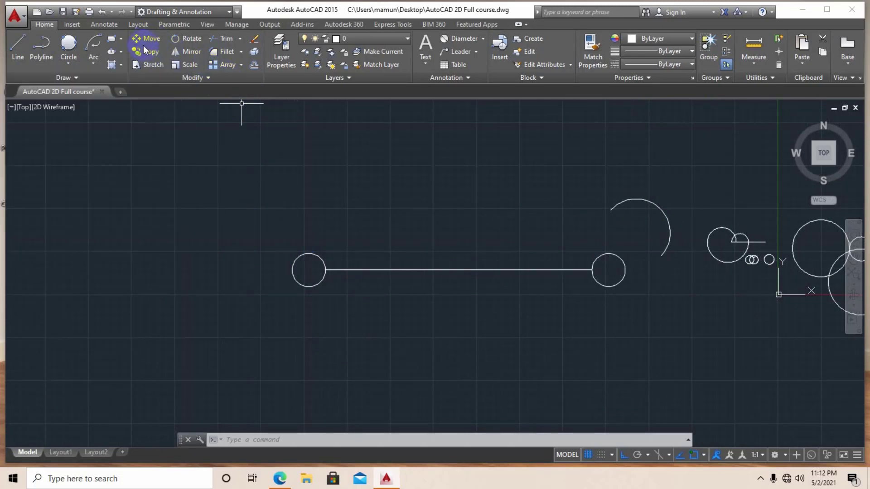
pyautogui.click(140, 51)
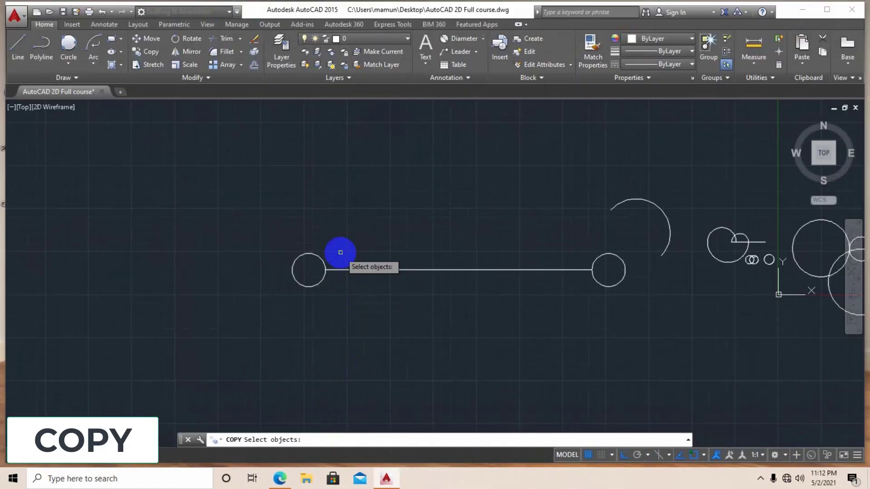
pyautogui.click(311, 254)
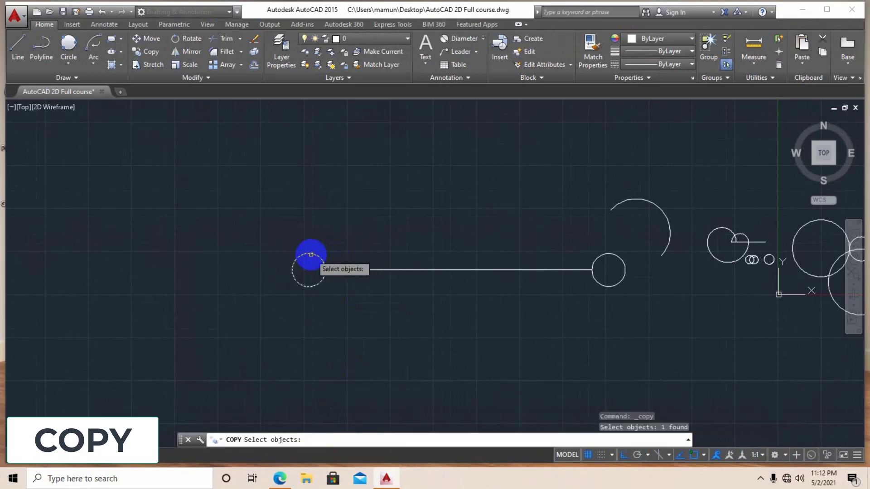
pyautogui.press('Return')
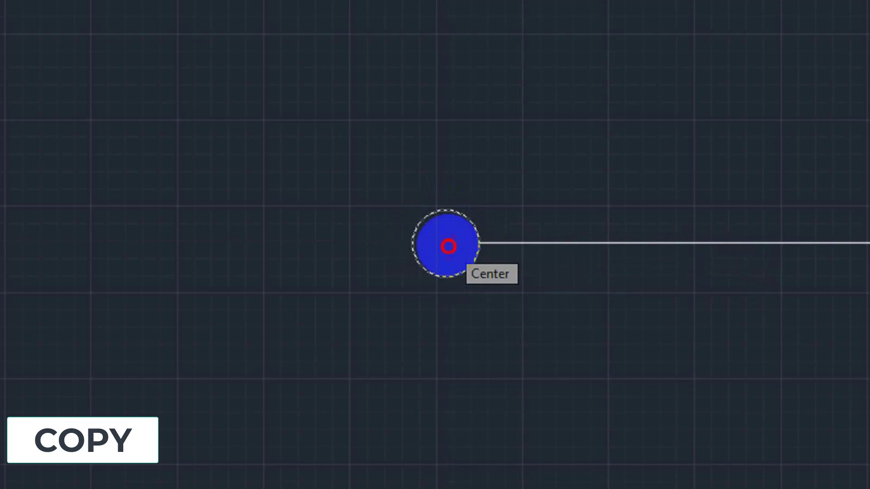
pyautogui.click(447, 245)
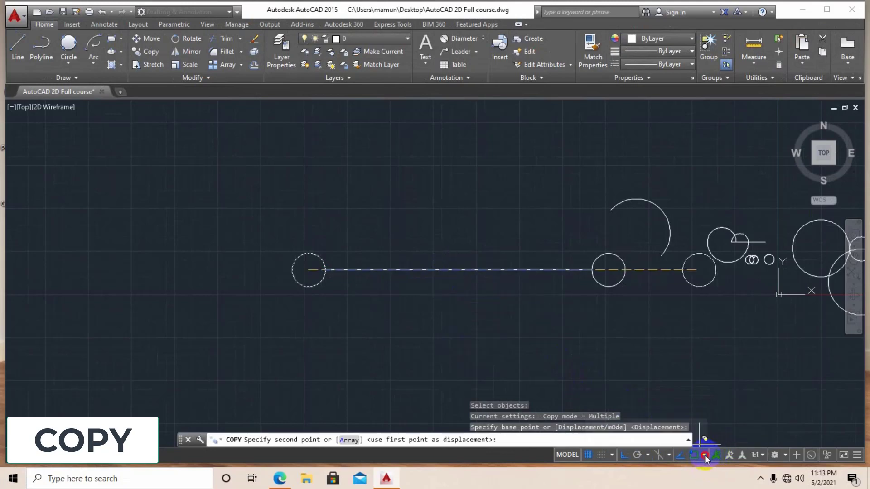
# Turn on the Midpoint object snap in the object snap settings without leaving the Copy command
pyautogui.click(703, 455)
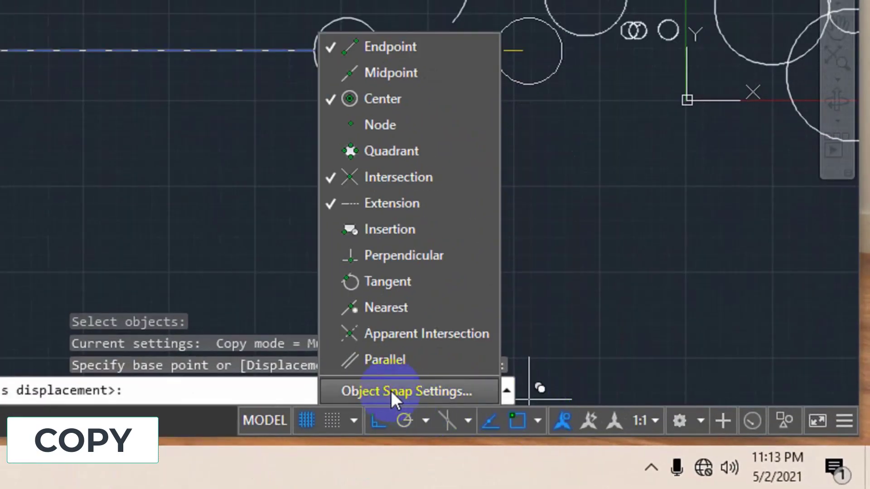
pyautogui.click(387, 391)
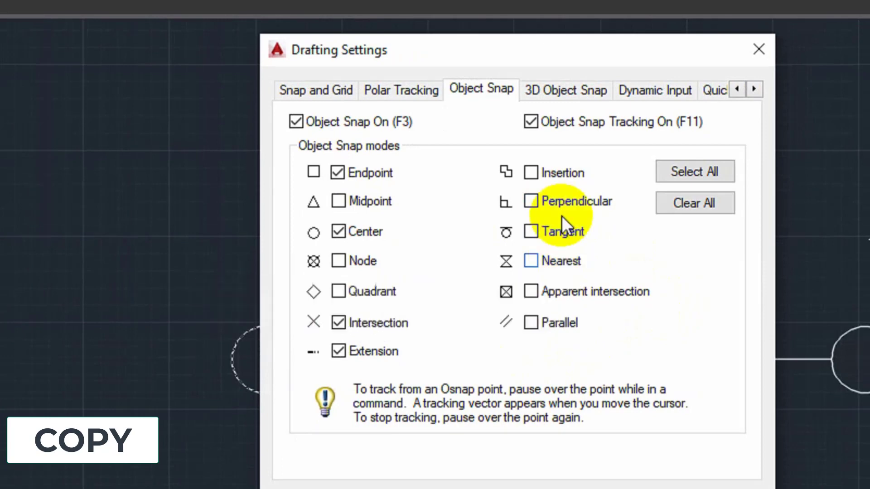
pyautogui.click(338, 202)
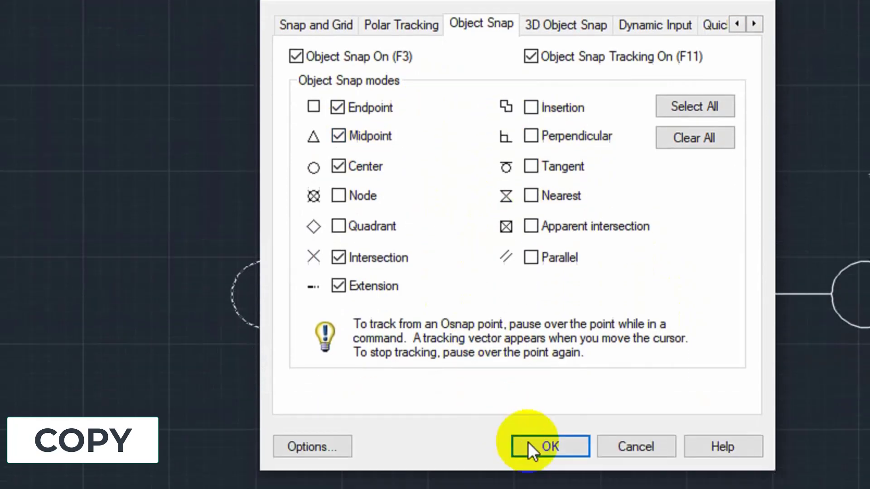
pyautogui.click(549, 375)
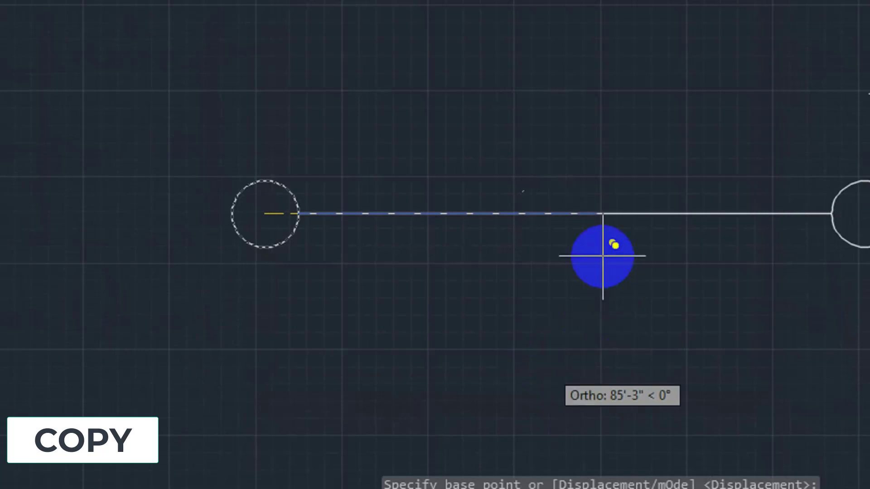
# Place the circle copy at the midpoint of the long horizontal line and end the Copy command
pyautogui.click(574, 213)
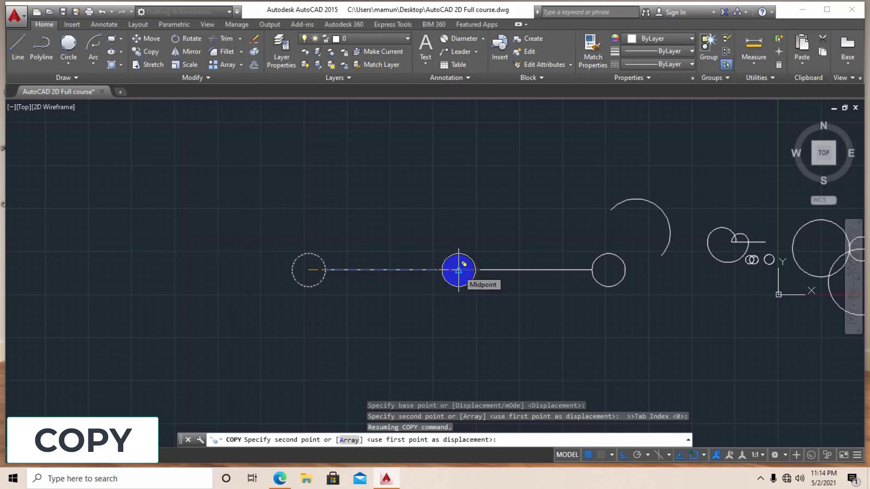
pyautogui.click(458, 271)
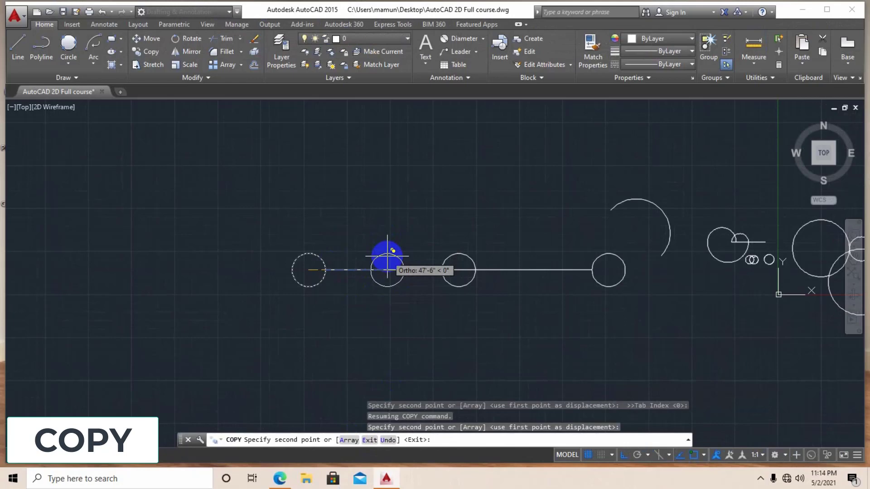
pyautogui.rightClick(387, 259)
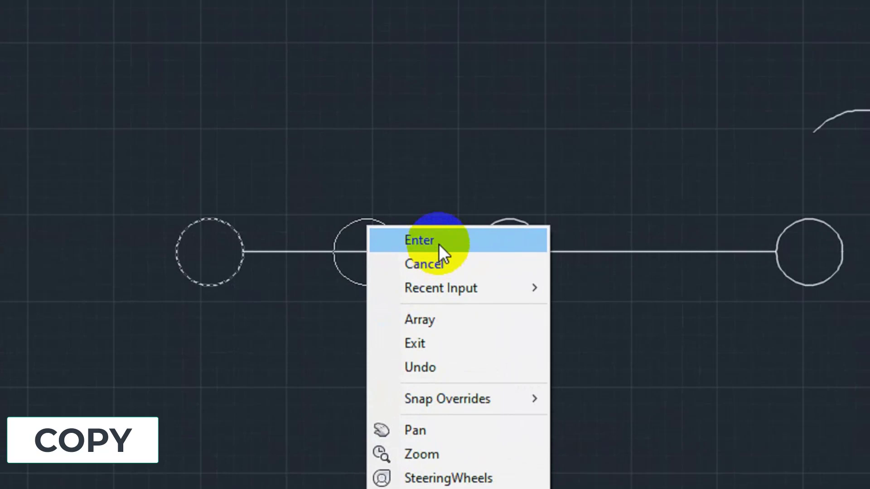
pyautogui.click(422, 265)
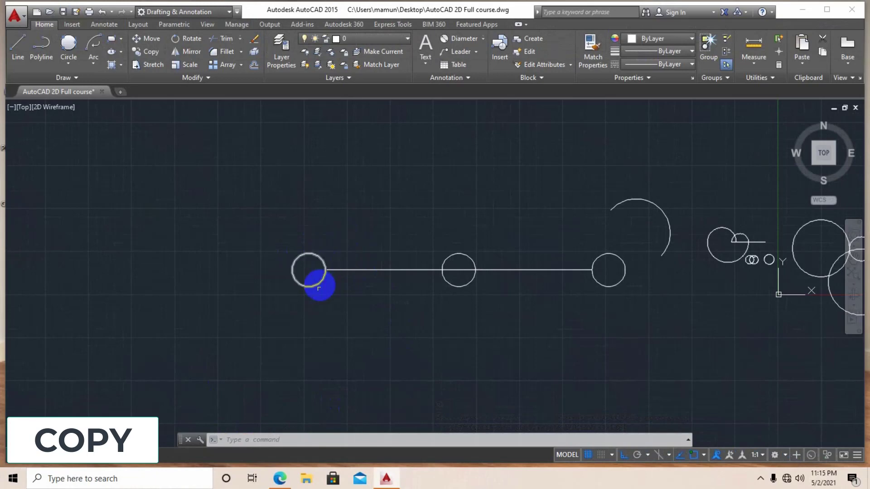
# Copy the circle at the line's left end from its center to the empty space straight above it
pyautogui.write('copy')
pyautogui.press('Return')
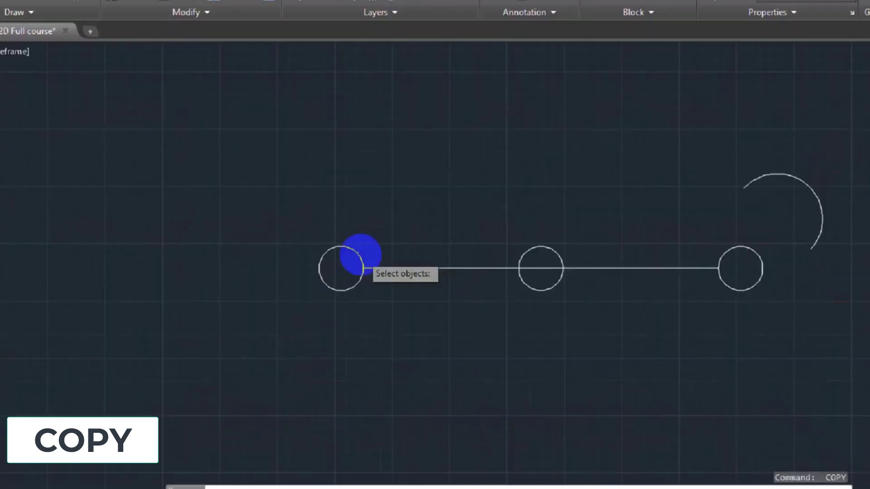
pyautogui.click(353, 250)
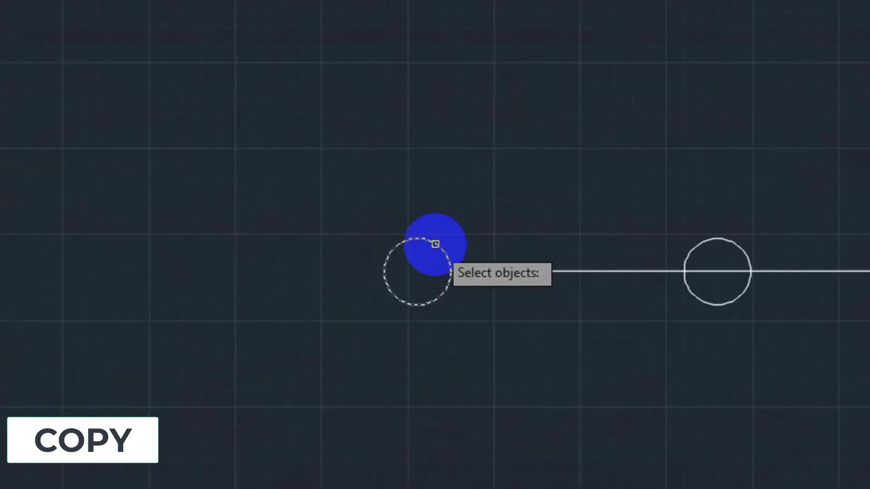
pyautogui.press('Return')
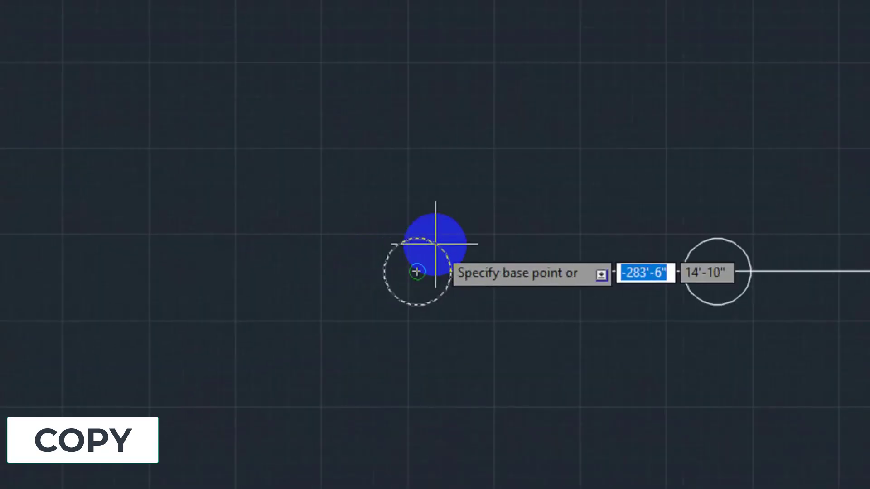
pyautogui.click(417, 271)
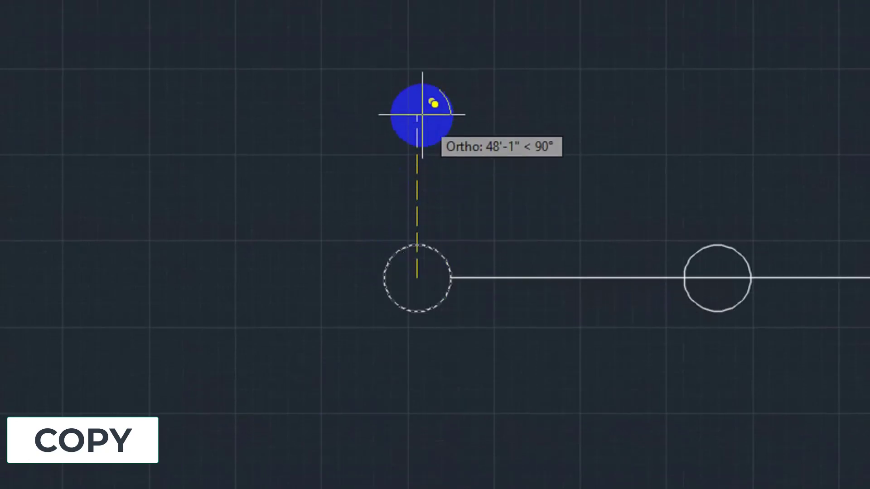
pyautogui.click(417, 117)
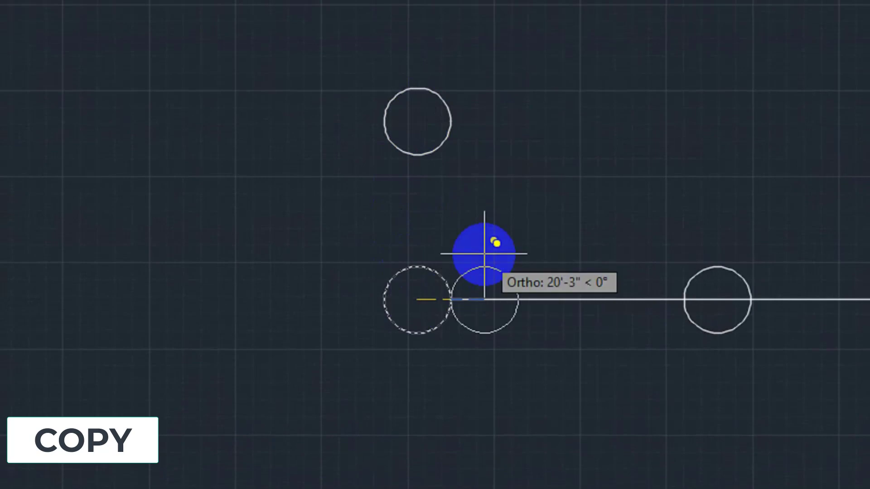
pyautogui.press('Escape')
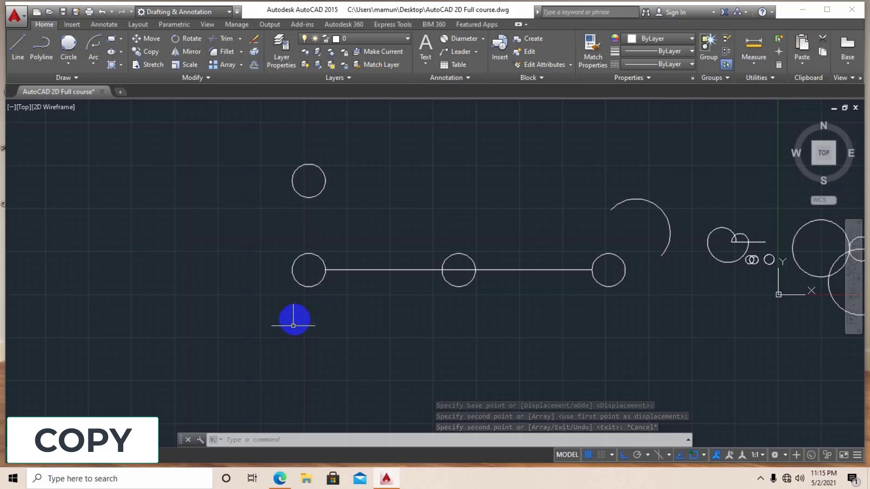
pyautogui.click(300, 441)
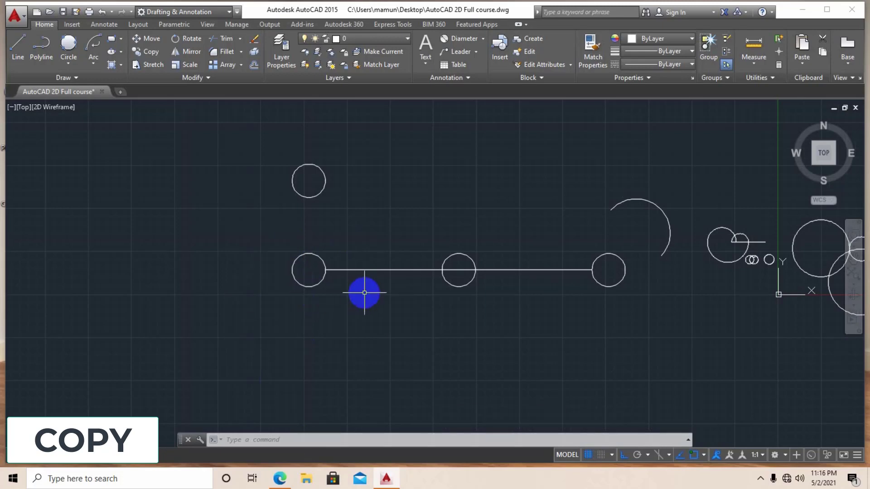
pyautogui.scroll(2, 363, 293)
pyautogui.moveTo(363, 293); pyautogui.dragTo(299, 314, button='middle')
pyautogui.scroll(-2, 299, 313)
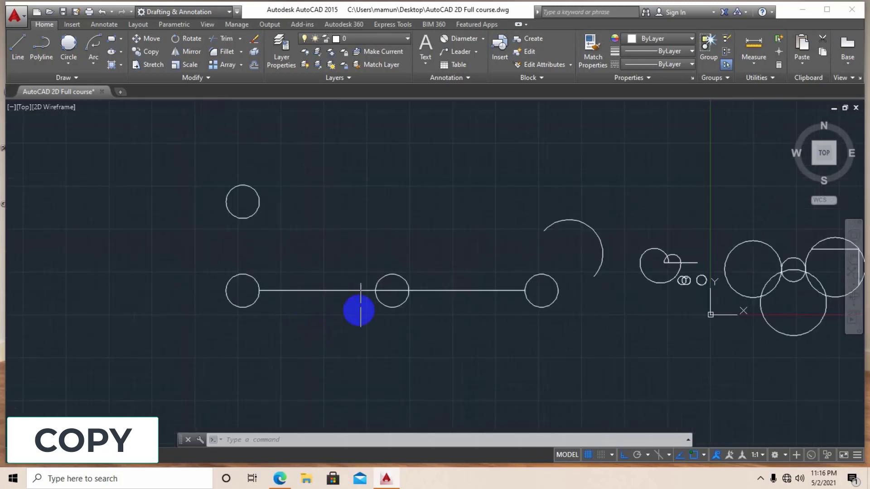
pyautogui.scroll(2, 266, 254)
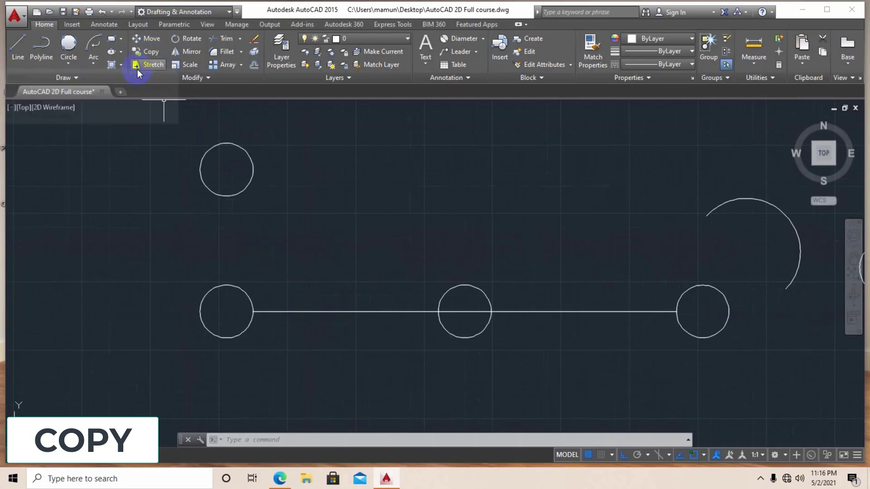
pyautogui.click(209, 152)
pyautogui.press('Escape')
pyautogui.press('Escape')
pyautogui.press('Escape')
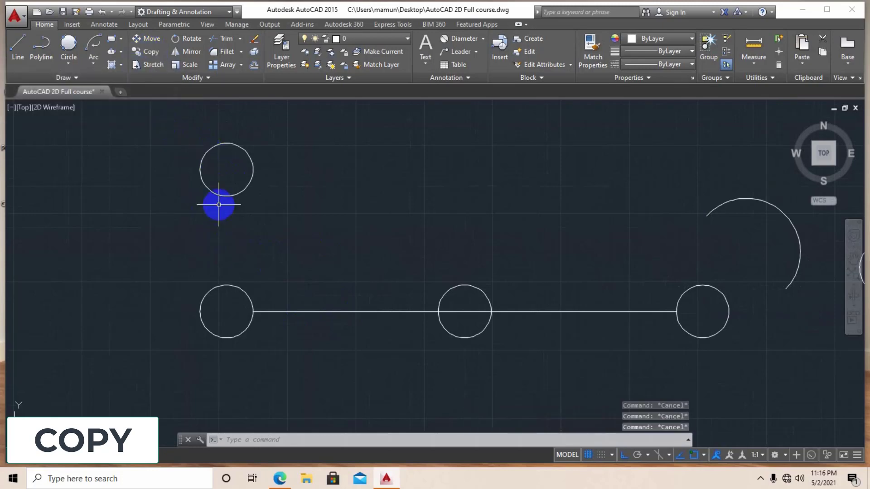
# Copy the circle at the long line's left end from its center straight up into the gap below the upper circle
pyautogui.moveTo(218, 203); pyautogui.dragTo(219, 229, button='middle')
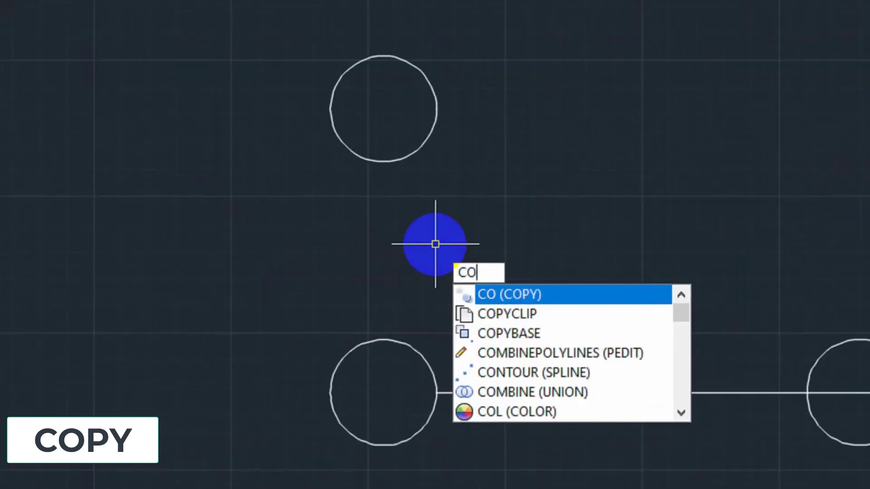
pyautogui.press('Return')
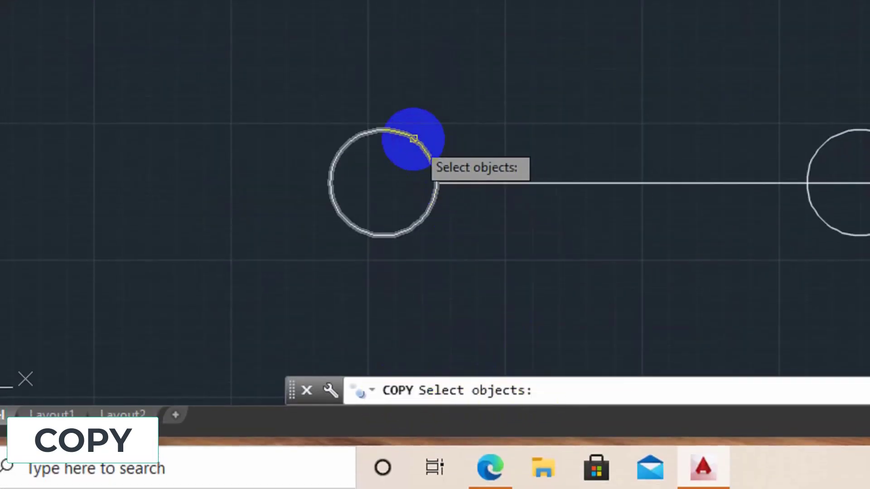
pyautogui.click(413, 138)
pyautogui.press('Return')
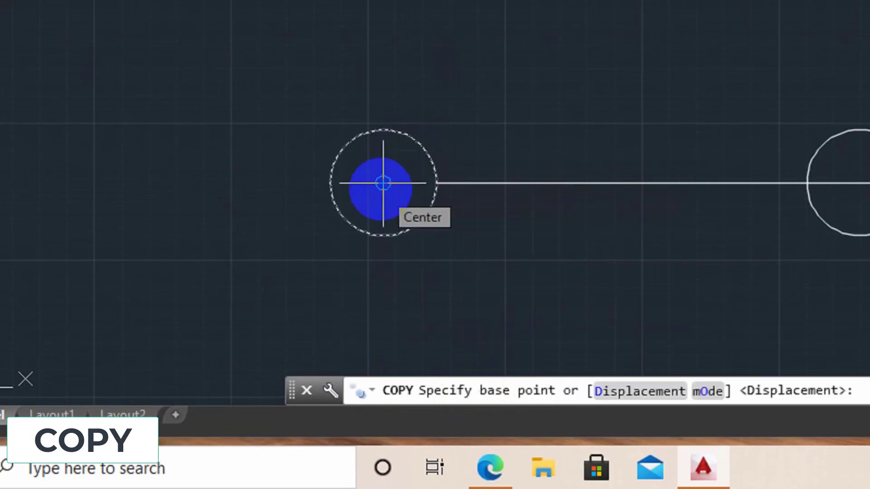
pyautogui.click(383, 183)
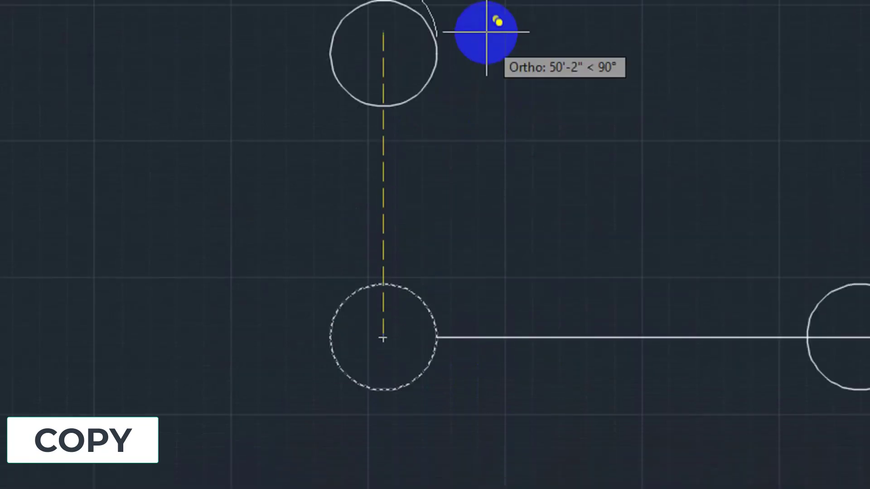
pyautogui.click(405, 259)
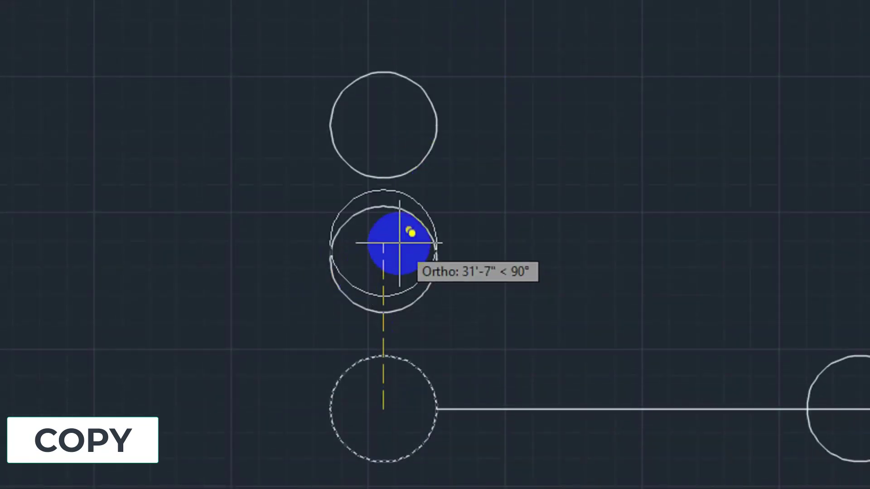
pyautogui.press('Return')
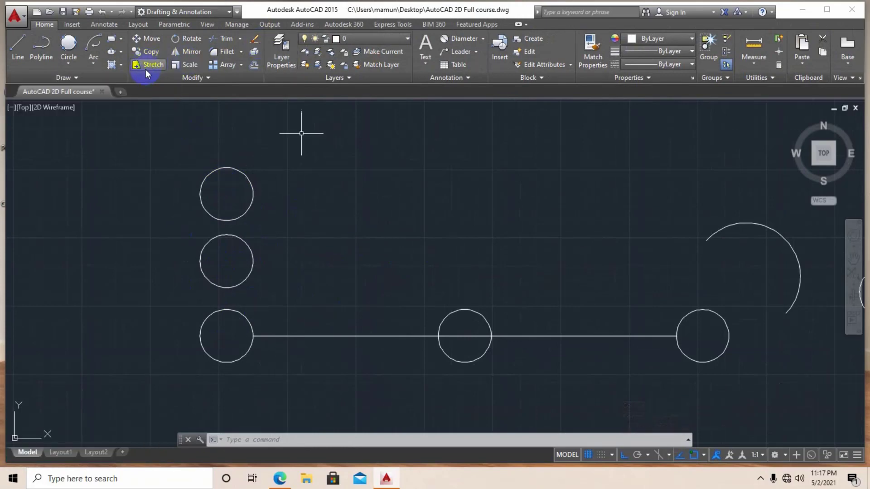
# Draw a wide rectangle by two opposite corners in the empty area to the upper left of the stacked circles
pyautogui.scroll(-2, 213, 210)
pyautogui.moveTo(213, 209); pyautogui.dragTo(359, 249, button='middle')
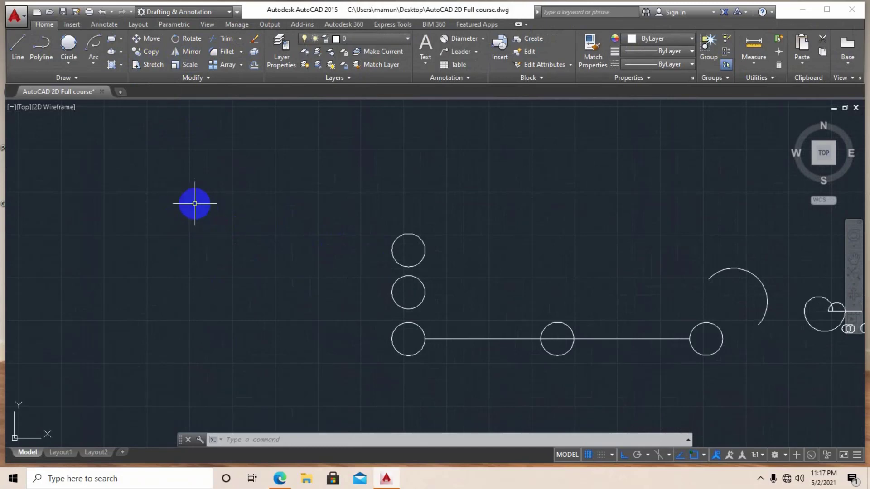
pyautogui.moveTo(184, 190); pyautogui.dragTo(204, 231, button='middle')
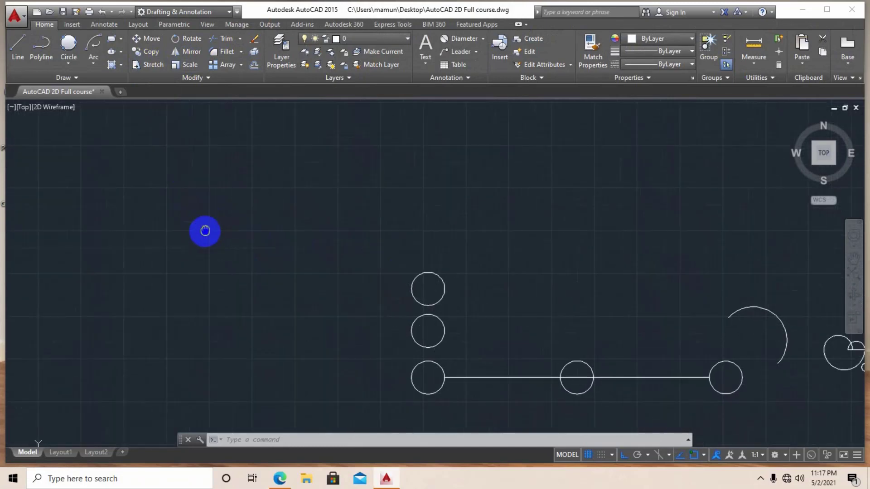
pyautogui.click(111, 42)
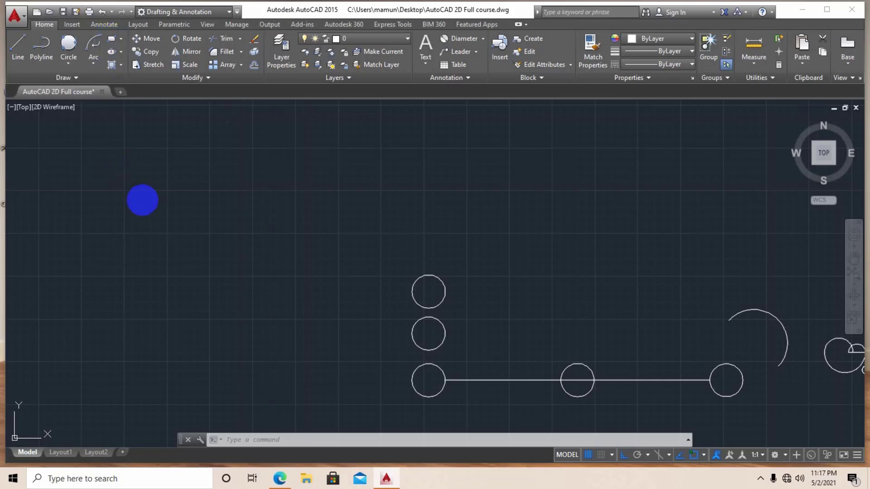
pyautogui.click(89, 171)
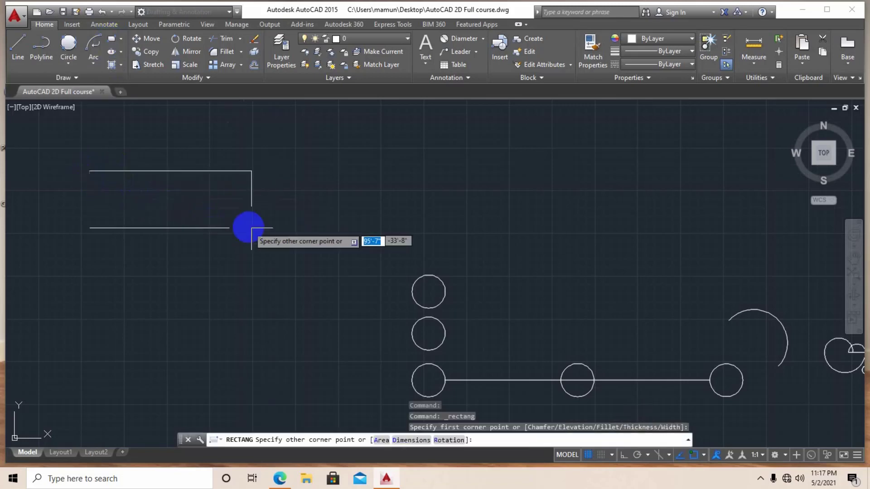
pyautogui.click(314, 273)
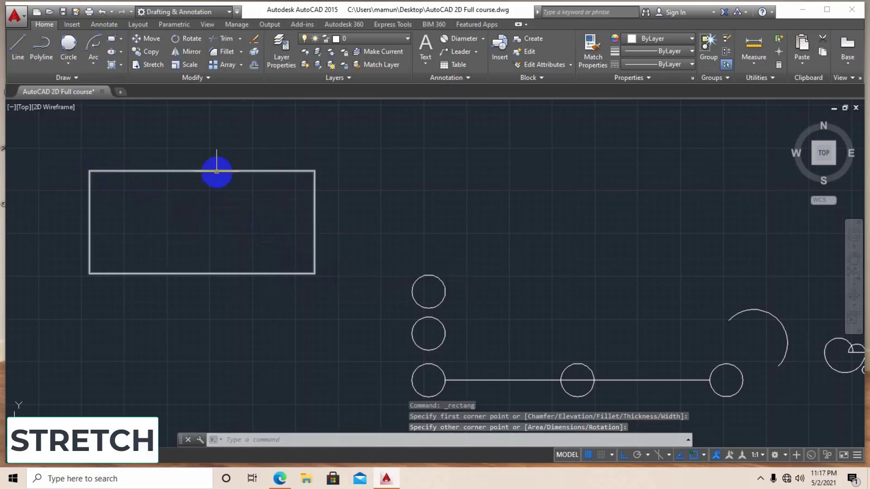
# Stretch the rectangle's right side inward to the left, using a crossing window and its upper-right corner as the base point
pyautogui.moveTo(215, 171)
pyautogui.mouseDown(button='middle')
pyautogui.moveTo(223, 171)
pyautogui.moveTo(219, 182)
pyautogui.mouseUp(button='middle')
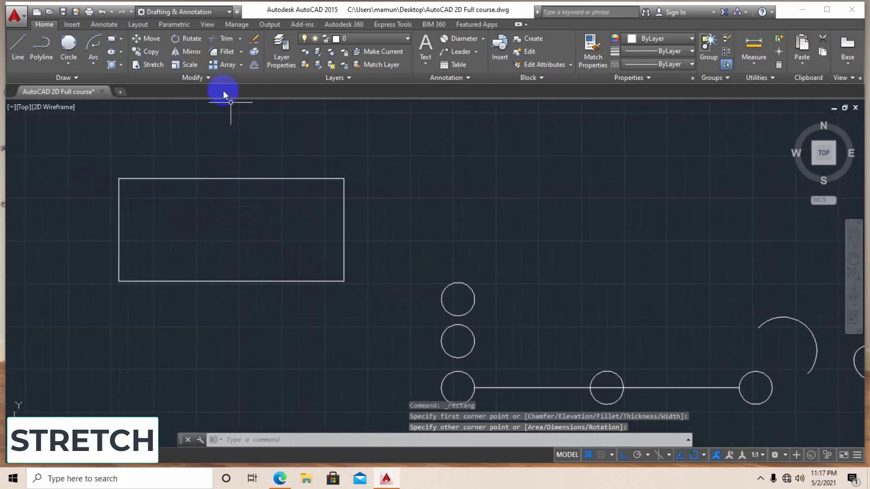
pyautogui.click(144, 66)
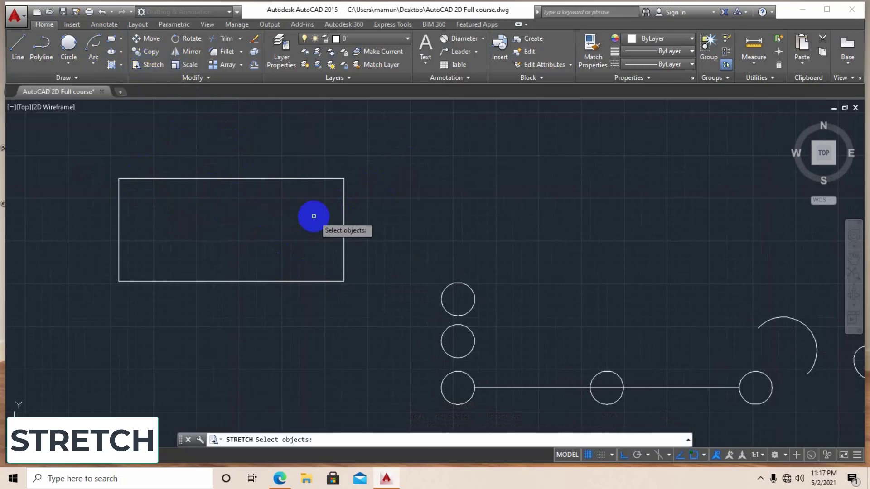
pyautogui.click(380, 143)
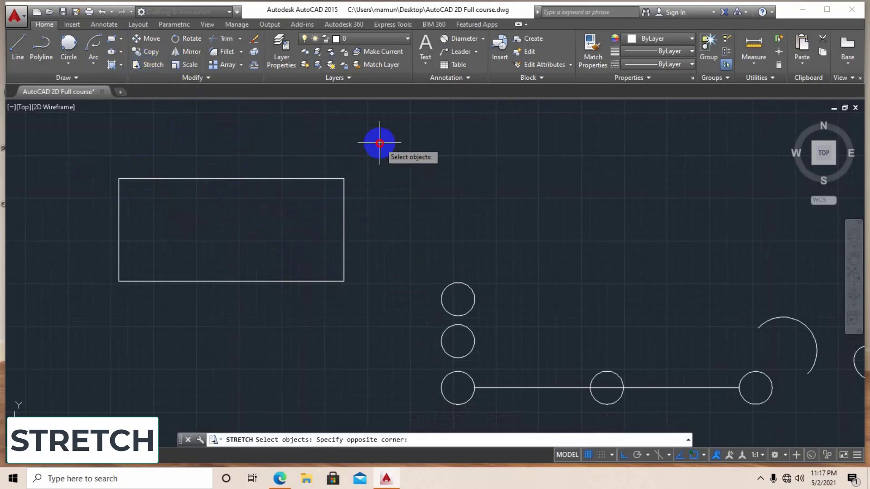
pyautogui.click(296, 315)
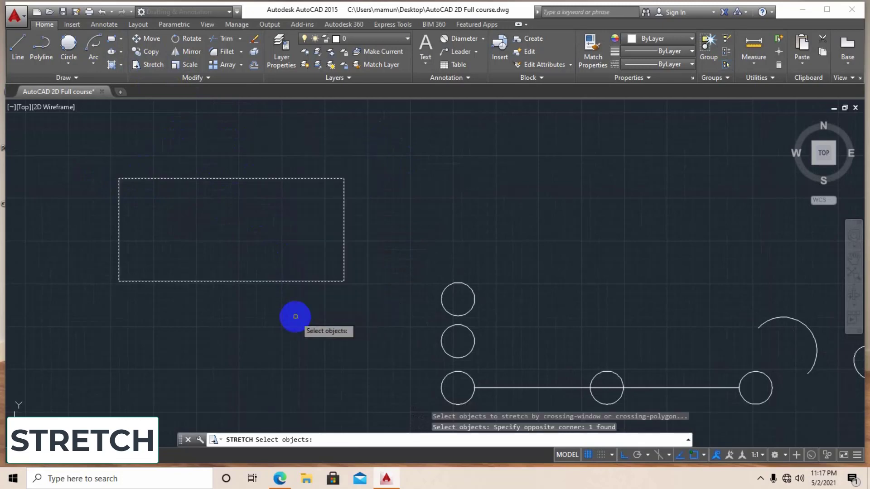
pyautogui.press('Return')
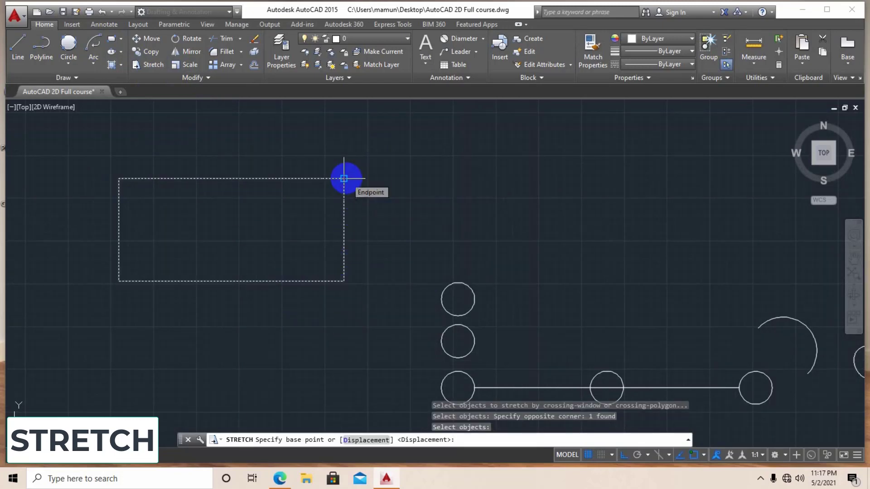
pyautogui.click(344, 178)
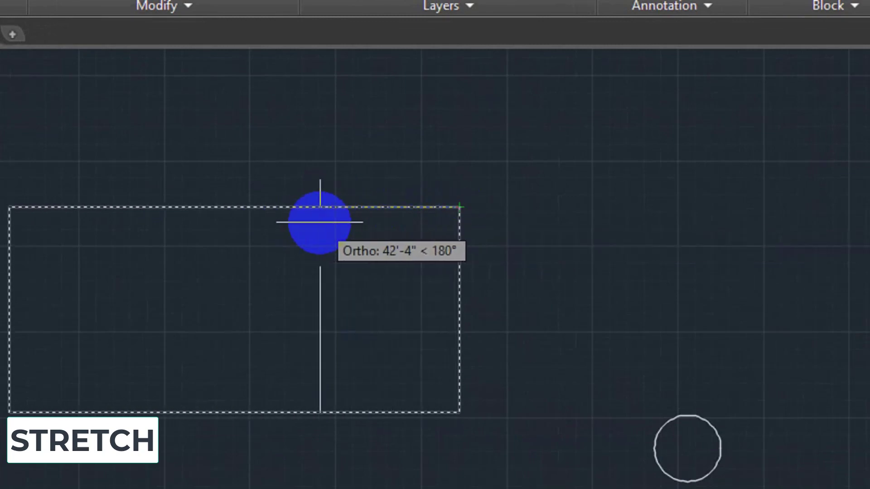
pyautogui.click(296, 221)
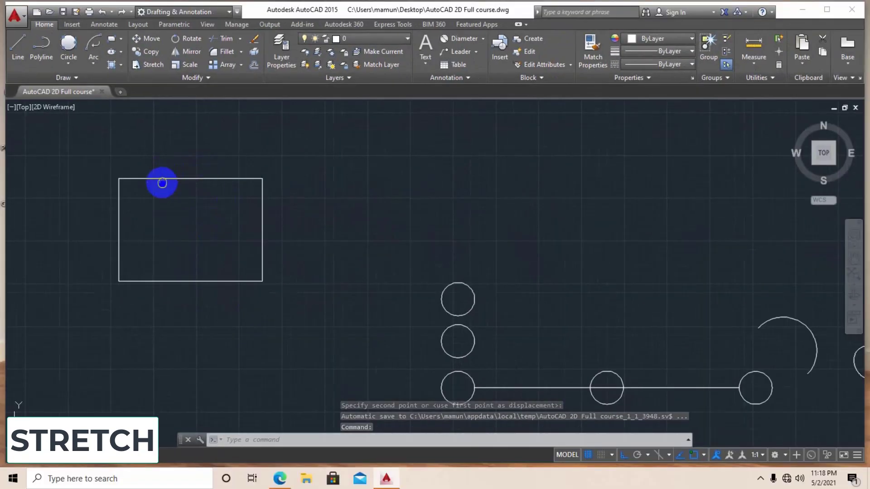
# Draw a second, wider rectangle by two opposite corners in the empty space above the stretched rectangle
pyautogui.moveTo(175, 183); pyautogui.dragTo(200, 183, button='middle')
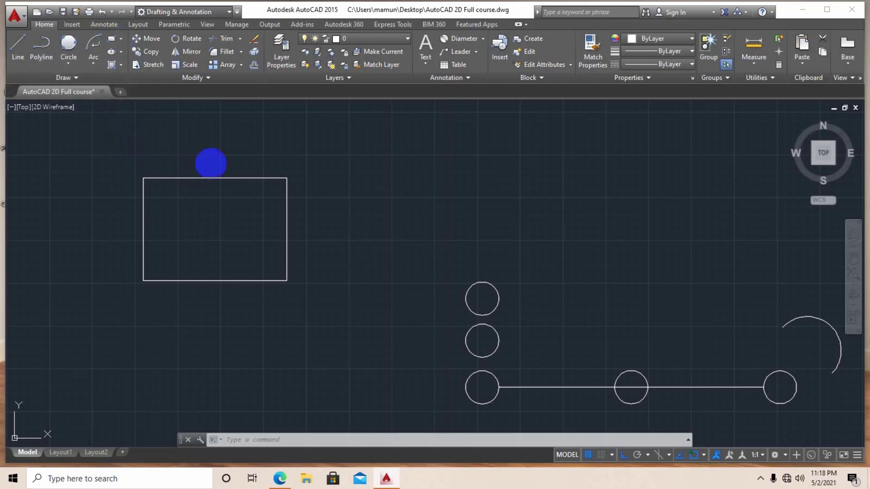
pyautogui.moveTo(210, 161); pyautogui.dragTo(210, 232, button='middle')
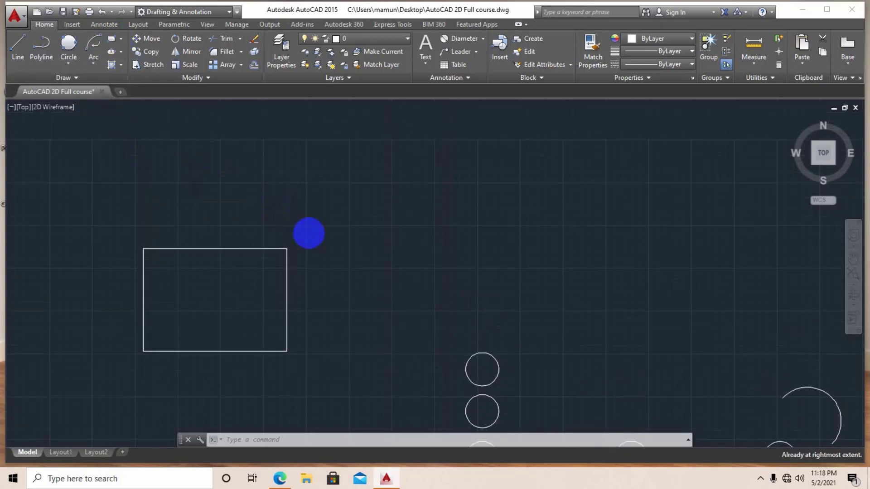
pyautogui.click(122, 40)
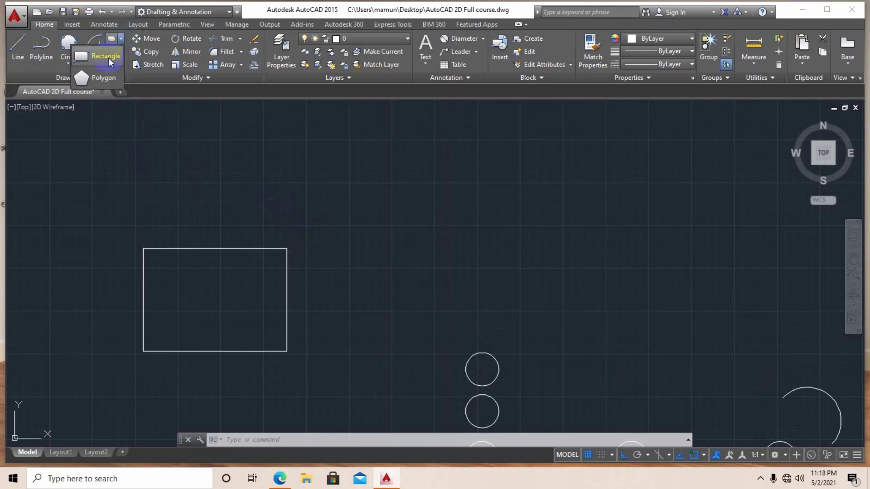
pyautogui.click(107, 56)
pyautogui.click(161, 144)
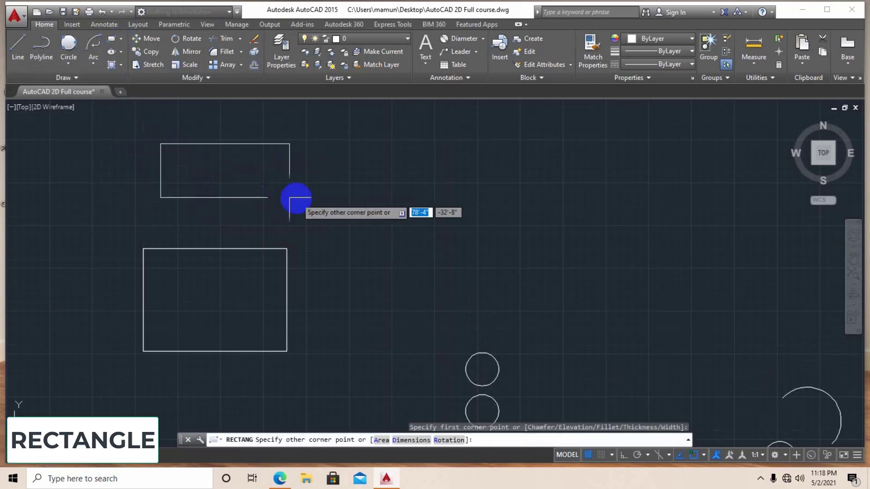
pyautogui.click(407, 228)
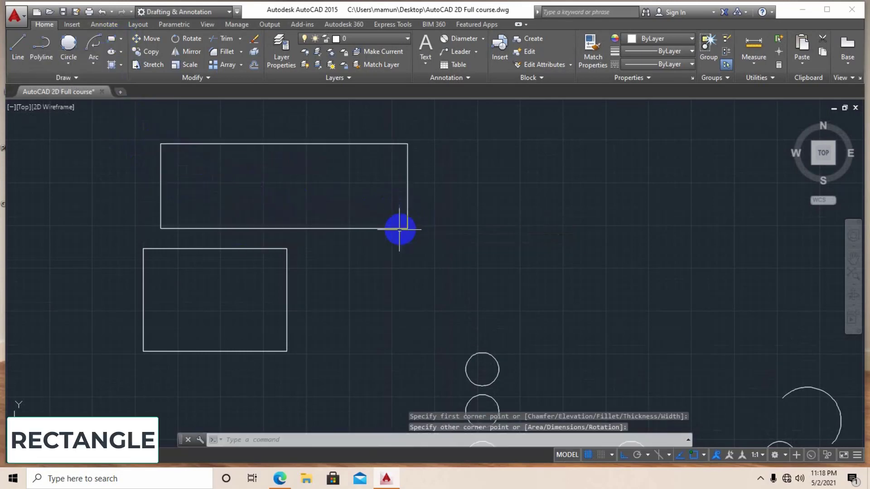
# Draw a rectangle 10' long and 5' wide with the Dimensions option in the empty area right of the wider rectangle
pyautogui.moveTo(408, 227); pyautogui.dragTo(408, 237, button='middle')
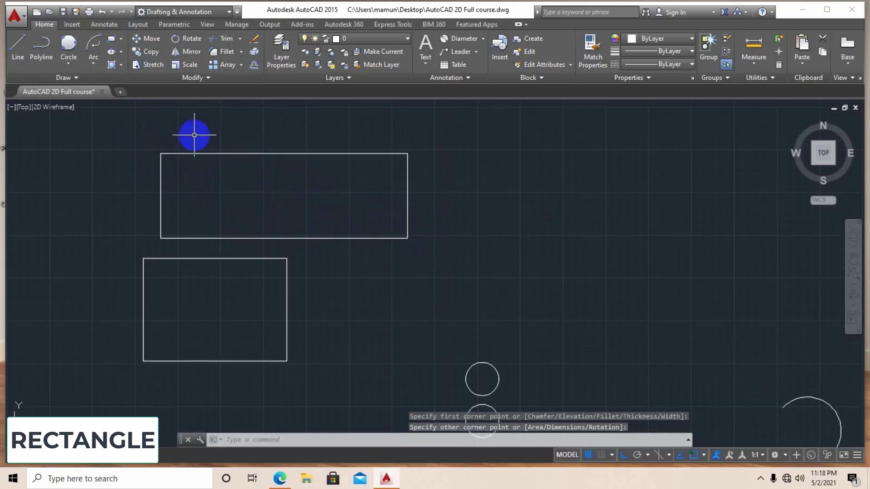
pyautogui.click(111, 38)
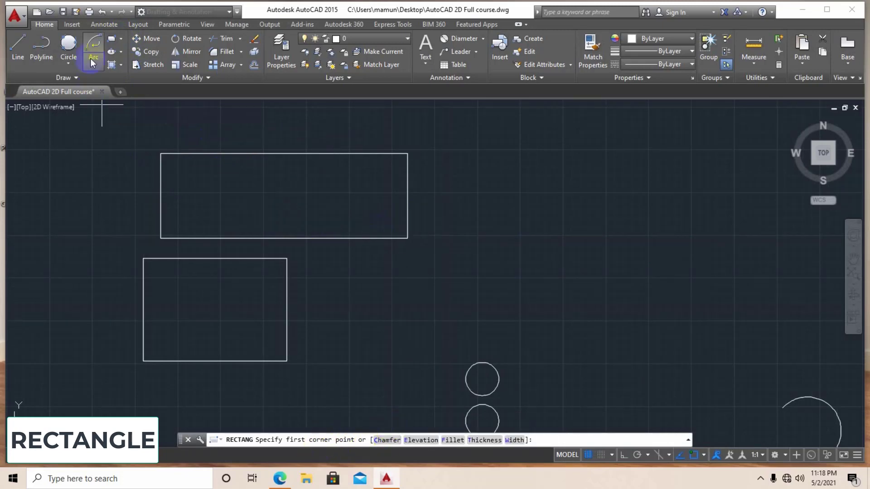
pyautogui.click(112, 37)
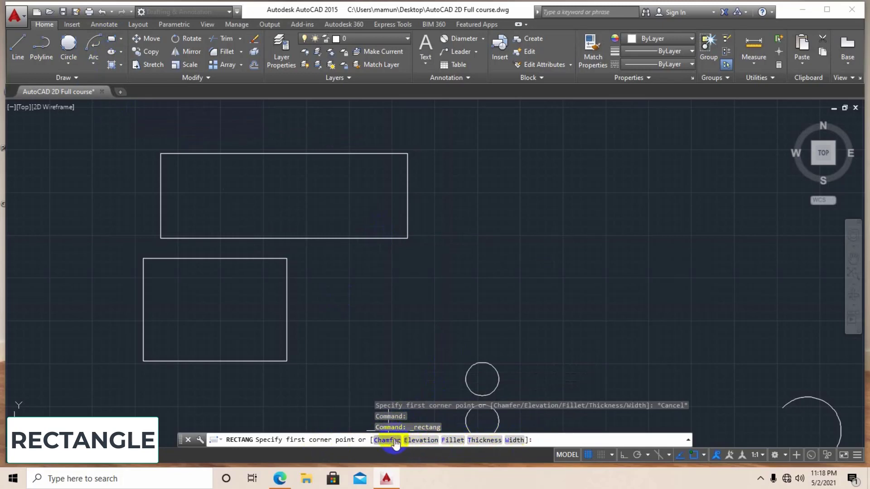
pyautogui.click(484, 171)
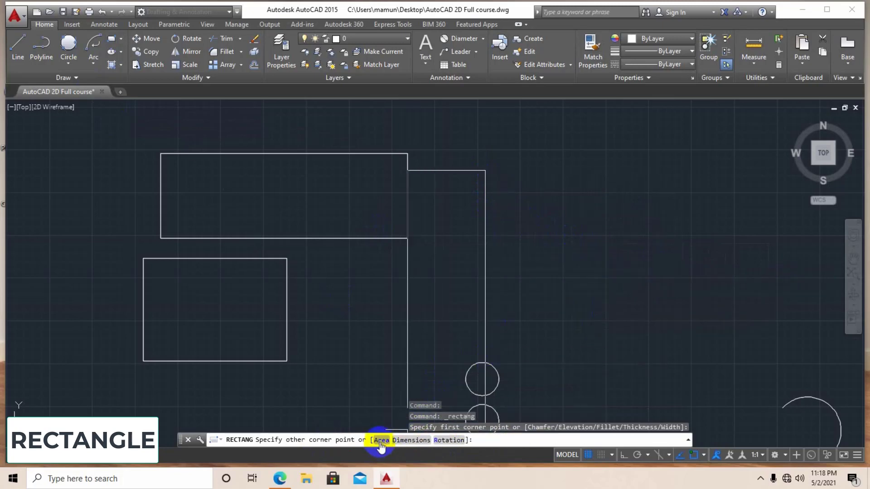
pyautogui.click(410, 440)
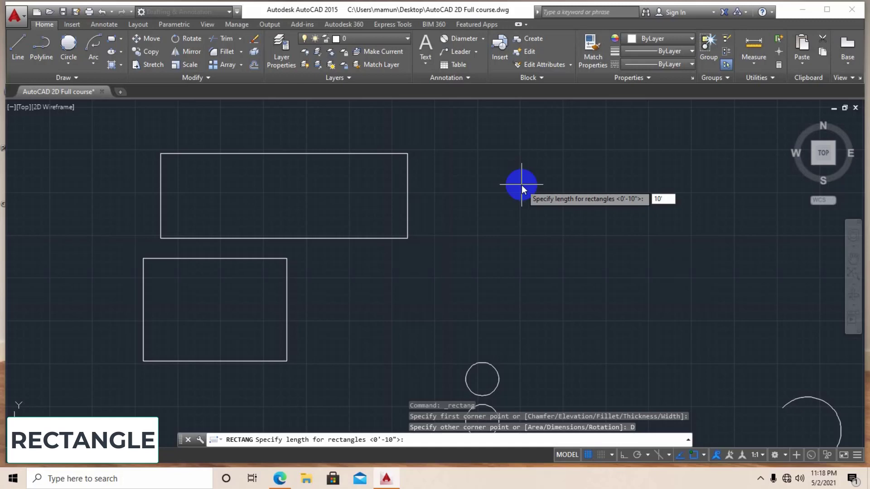
pyautogui.press('Return')
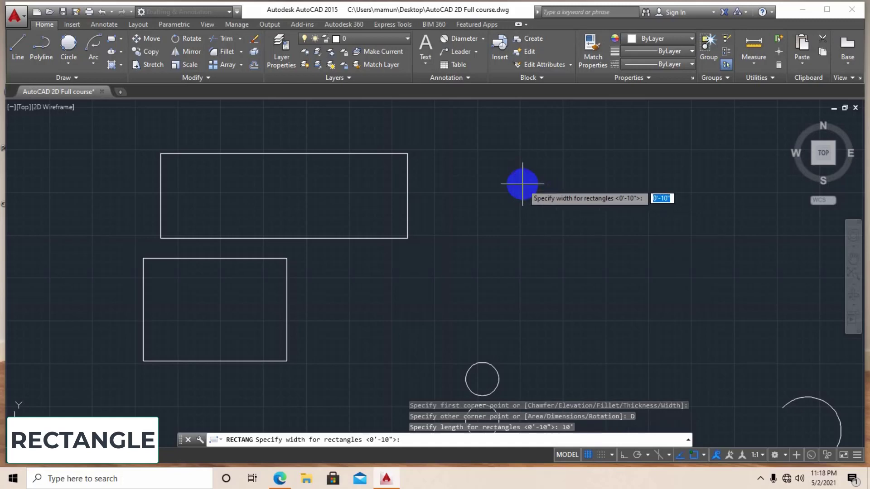
pyautogui.write("5'")
pyautogui.press('Return')
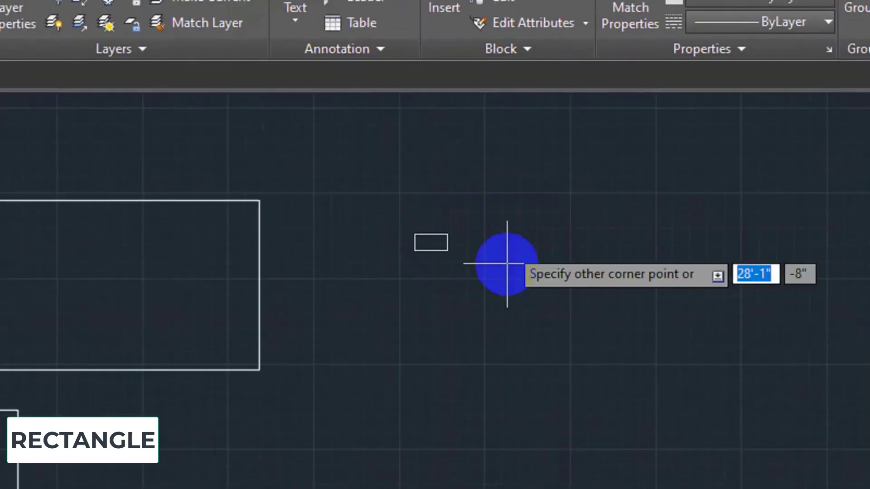
pyautogui.scroll(3, 441, 241)
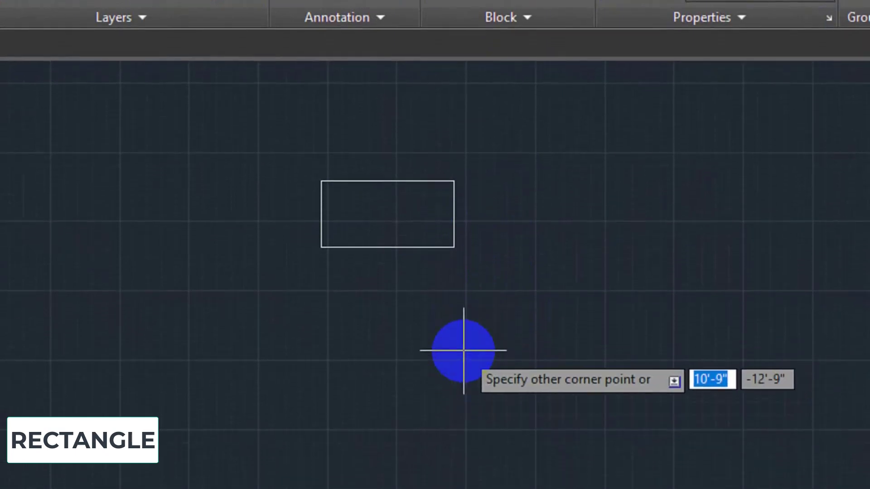
pyautogui.click(479, 340)
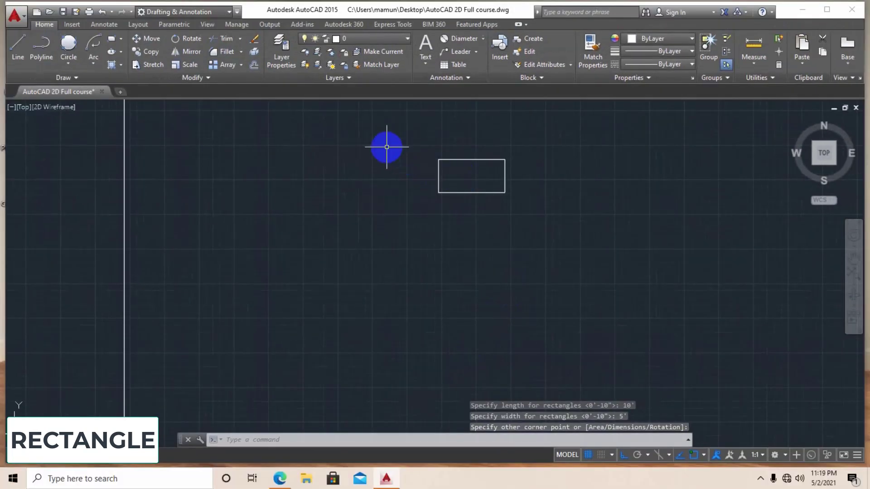
pyautogui.click(386, 147)
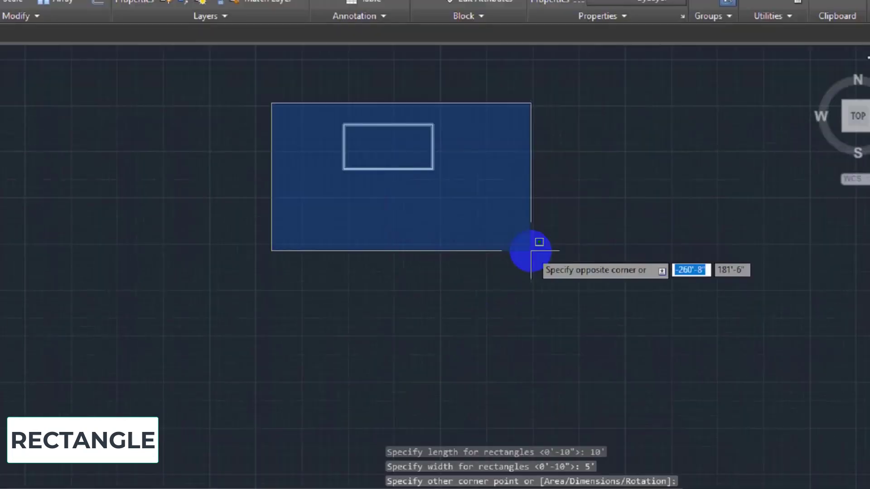
pyautogui.click(578, 255)
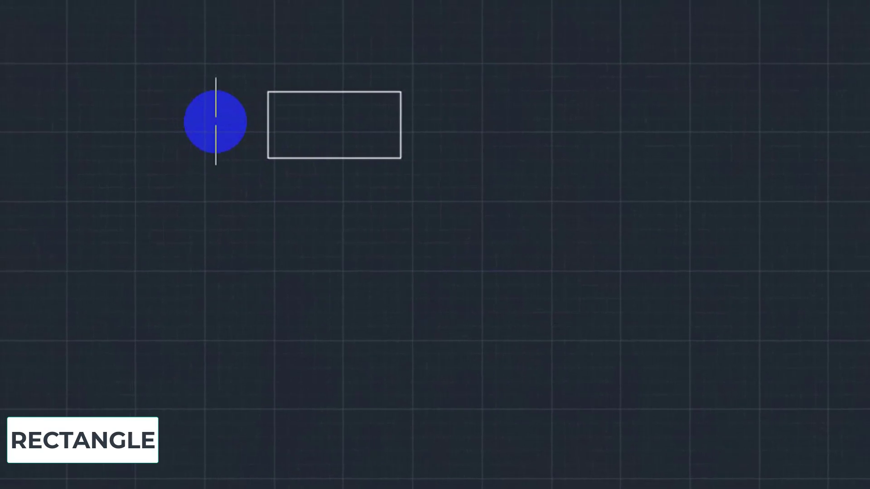
pyautogui.press('Escape')
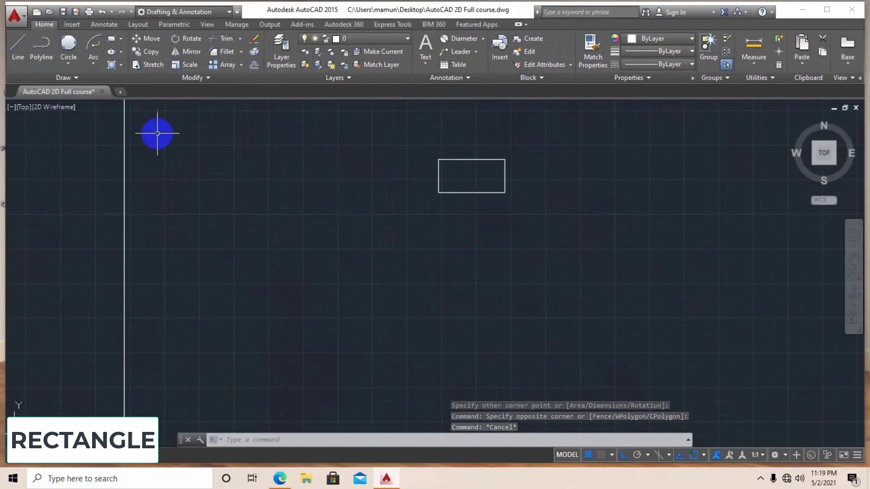
# Draw an ellipse with the Center method, centred on the upper-left corner of the 10' by 5' rectangle
pyautogui.click(123, 52)
pyautogui.click(124, 51)
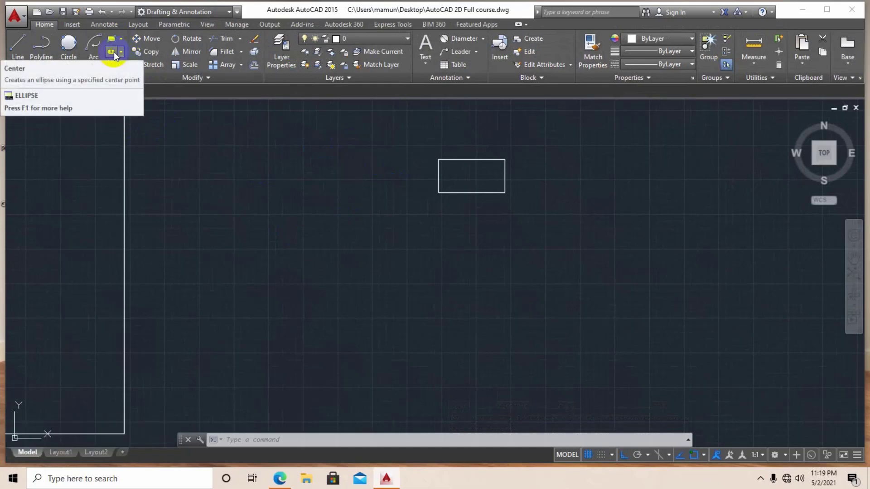
pyautogui.click(113, 51)
pyautogui.click(439, 160)
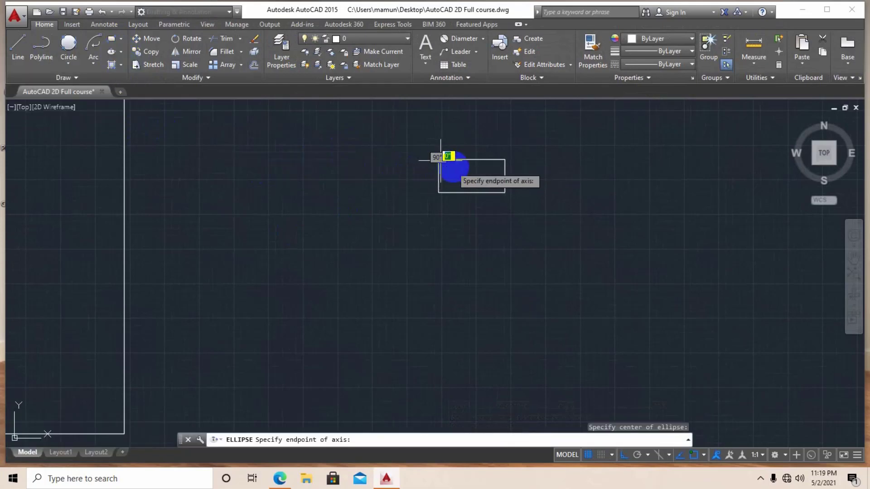
pyautogui.click(462, 163)
pyautogui.click(458, 166)
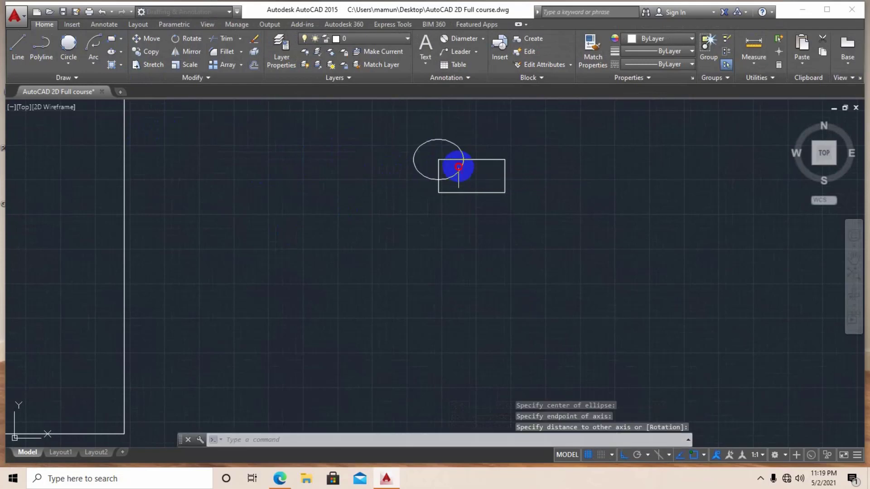
pyautogui.scroll(4, 433, 159)
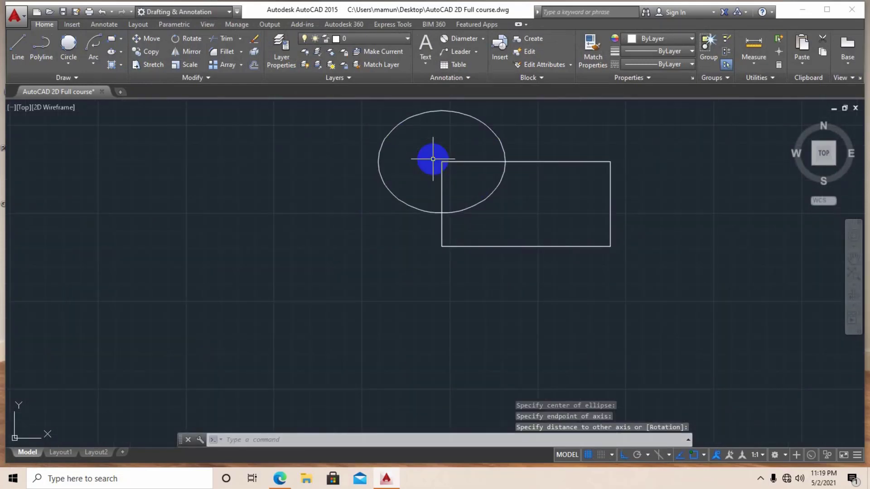
# Start a Hatch with the ANSI31 pattern and pick the part of the small rectangle outside the ellipse
pyautogui.click(120, 53)
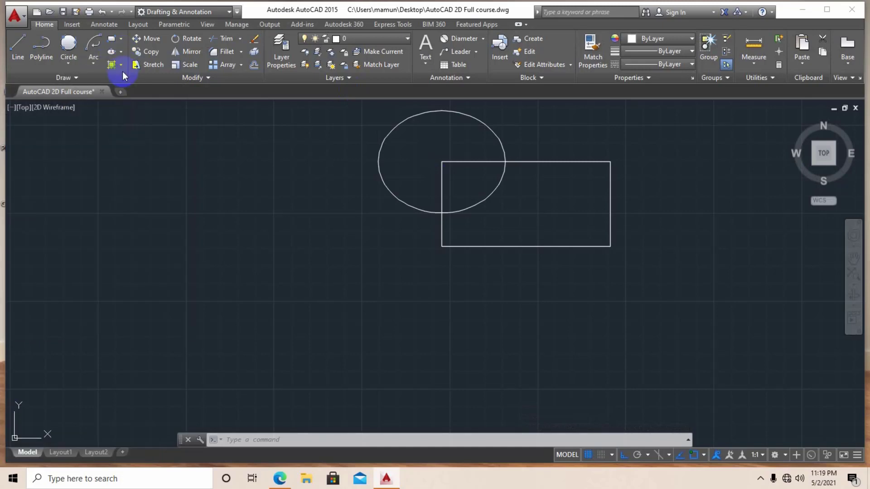
pyautogui.click(120, 65)
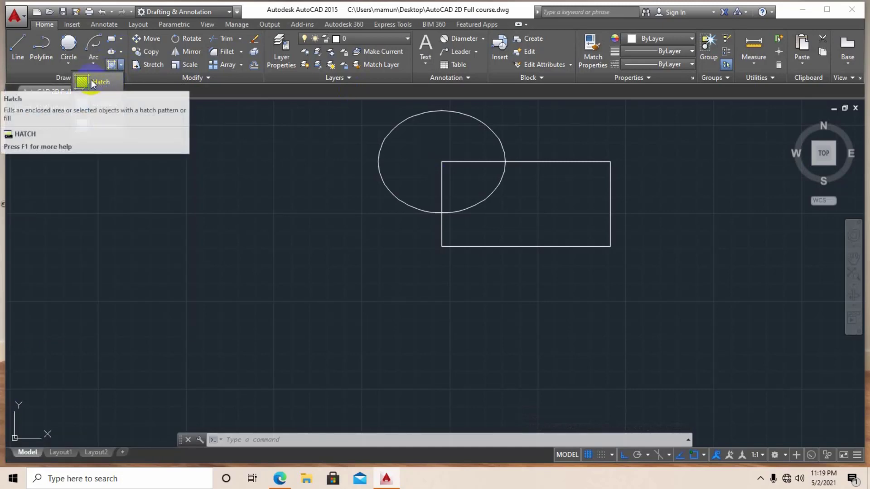
pyautogui.click(93, 83)
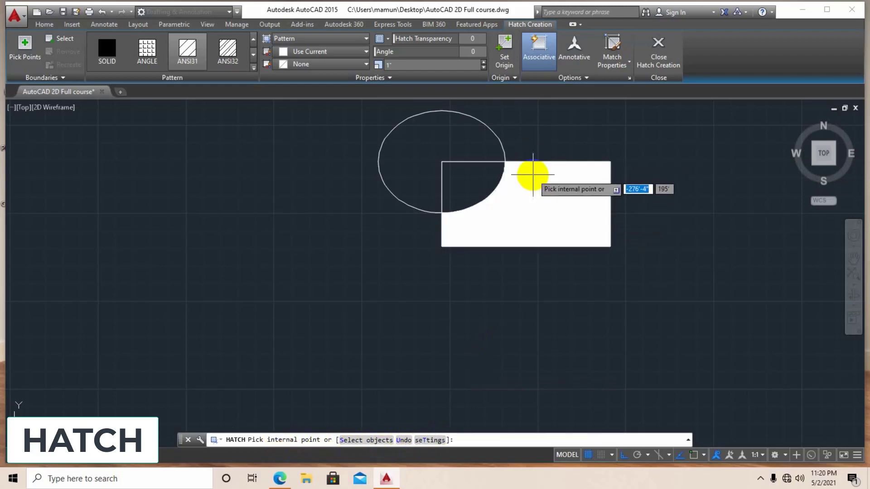
pyautogui.moveTo(542, 203); pyautogui.dragTo(519, 206, button='middle')
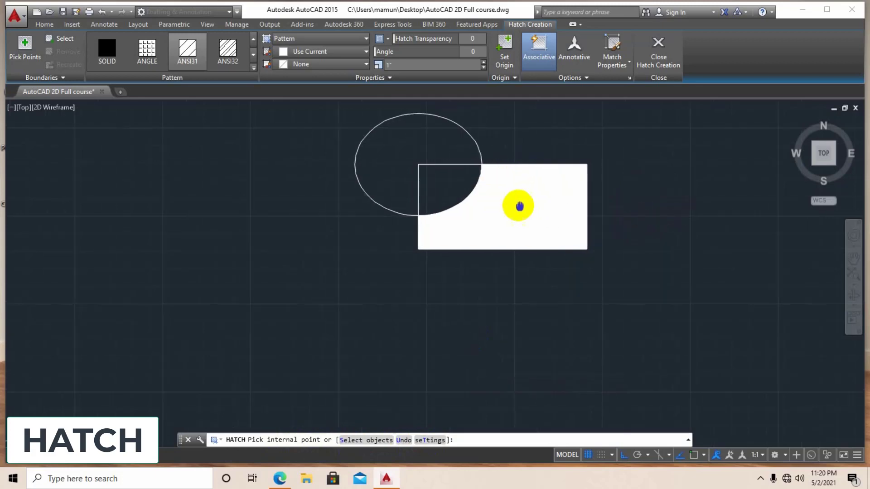
pyautogui.scroll(2, 519, 206)
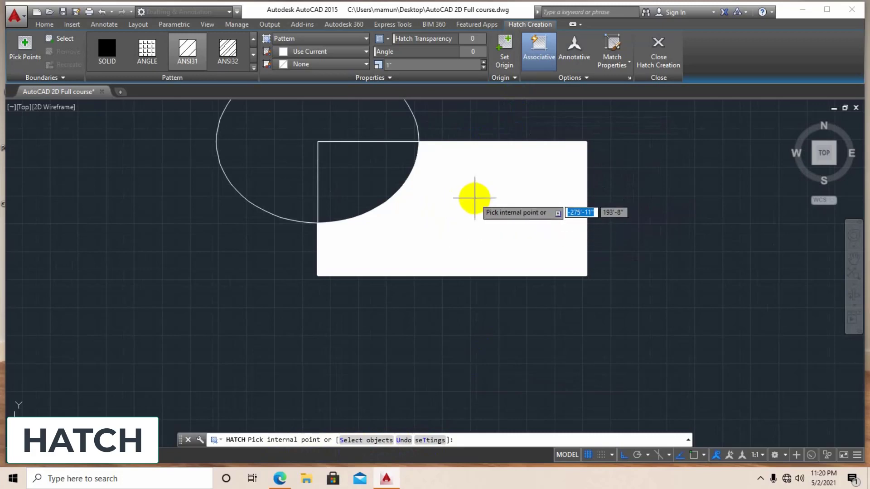
pyautogui.click(475, 197)
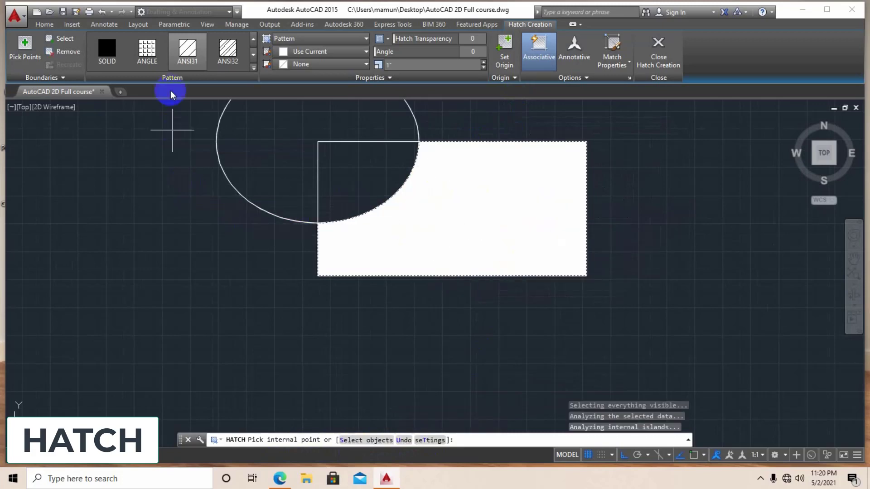
pyautogui.scroll(-2, 343, 222)
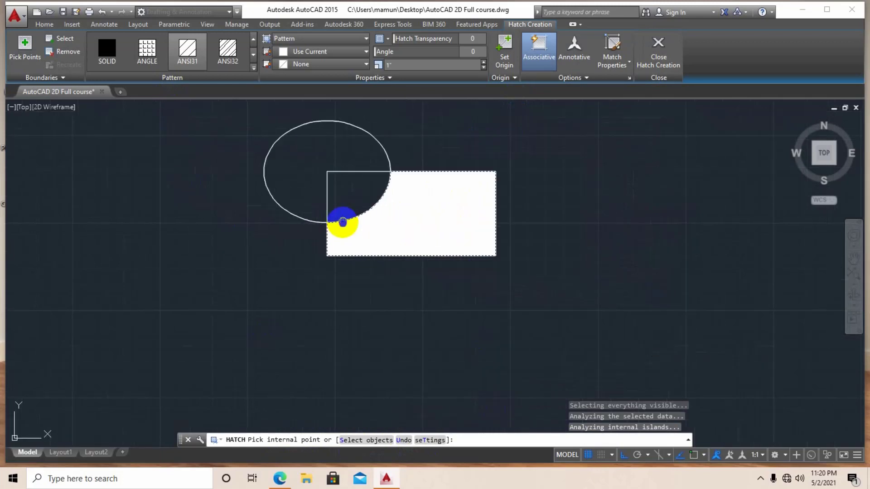
pyautogui.moveTo(343, 222); pyautogui.dragTo(416, 225, button='middle')
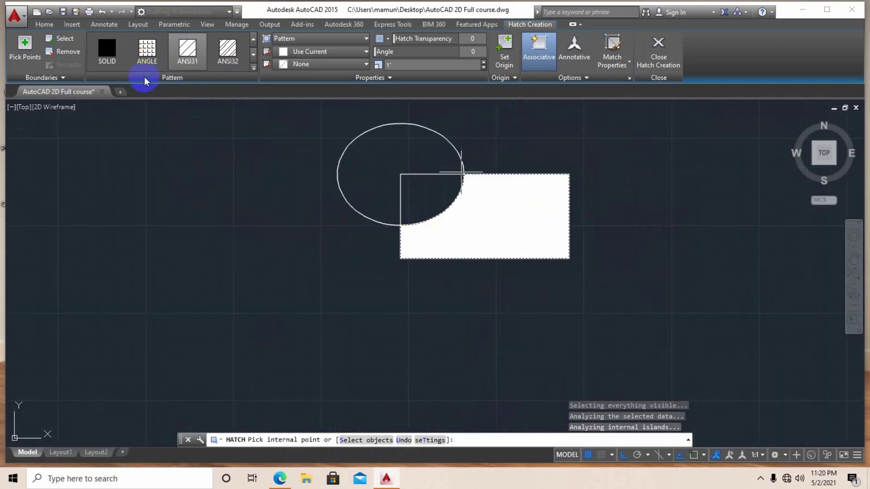
# Switch the hatch pattern to SOLID and pick the rectangle's area outside the ellipse again
pyautogui.click(112, 56)
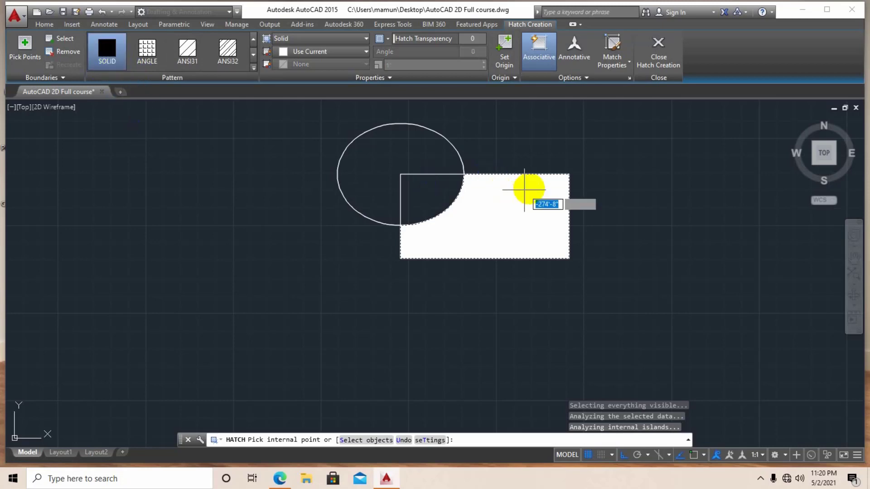
pyautogui.click(513, 202)
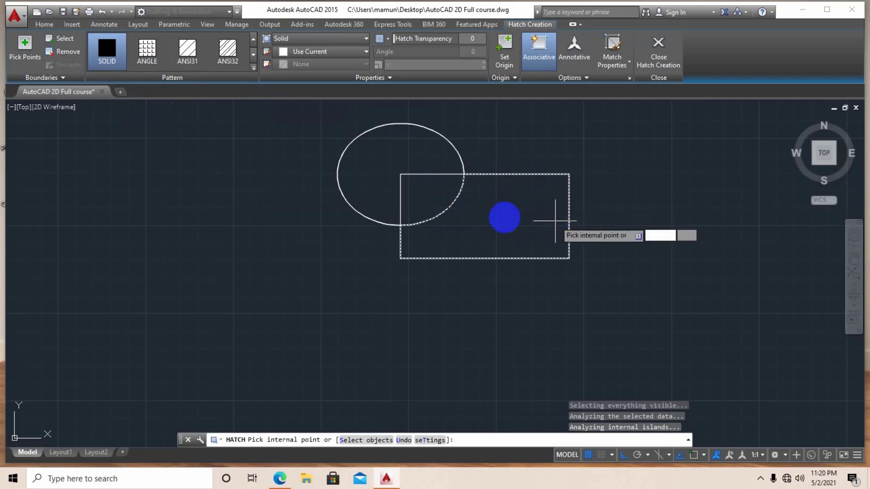
pyautogui.click(505, 217)
pyautogui.click(503, 203)
pyautogui.click(472, 217)
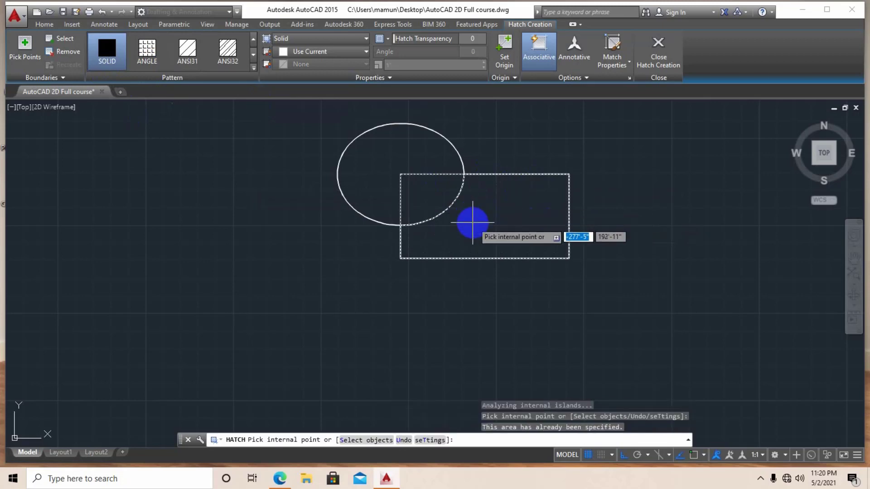
# Fill the whole ellipse with the solid hatch by picking its overlap with the rectangle and its remaining area, and end the Hatch command
pyautogui.click(429, 190)
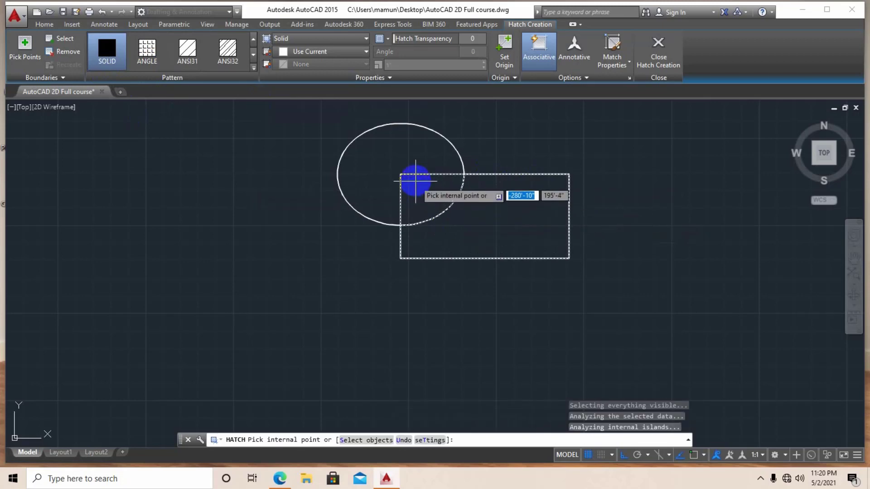
pyautogui.click(413, 179)
pyautogui.click(389, 153)
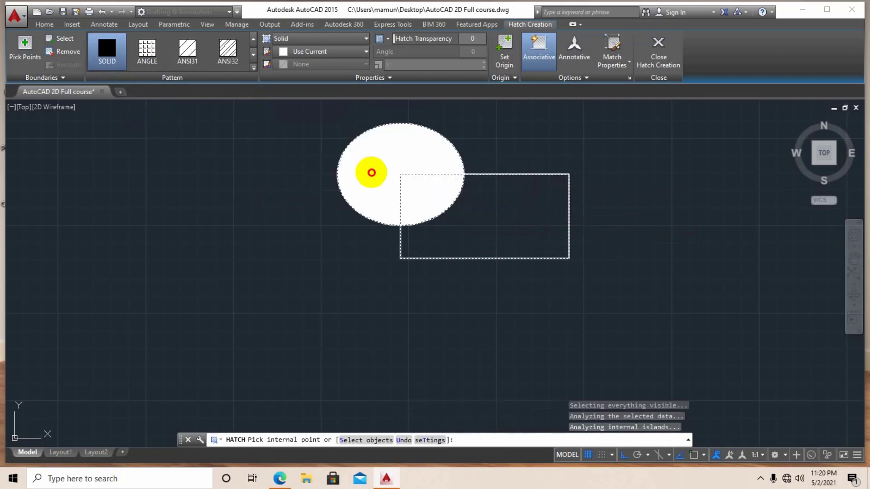
pyautogui.click(489, 207)
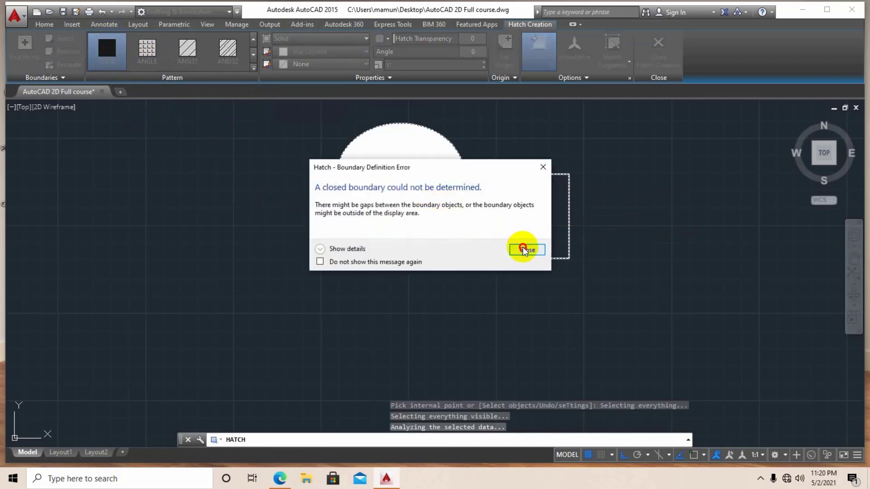
pyautogui.click(525, 249)
pyautogui.press('Escape')
pyautogui.press('Escape')
pyautogui.press('Escape')
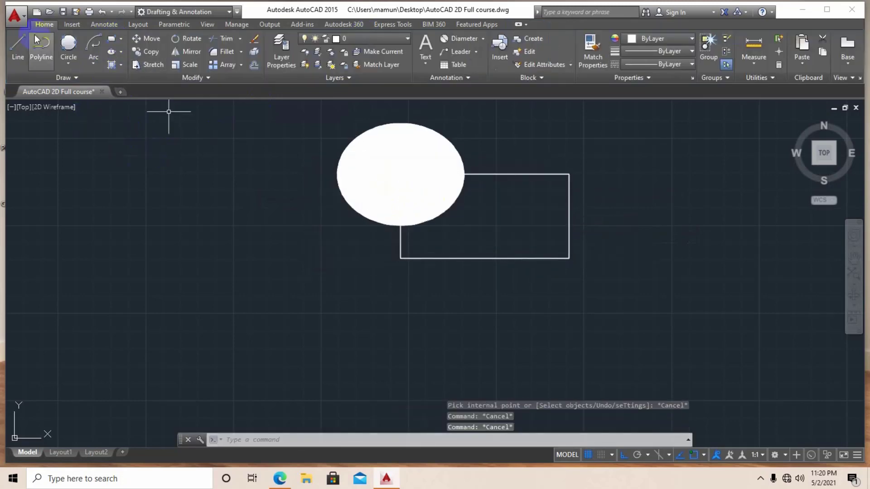
pyautogui.click(123, 64)
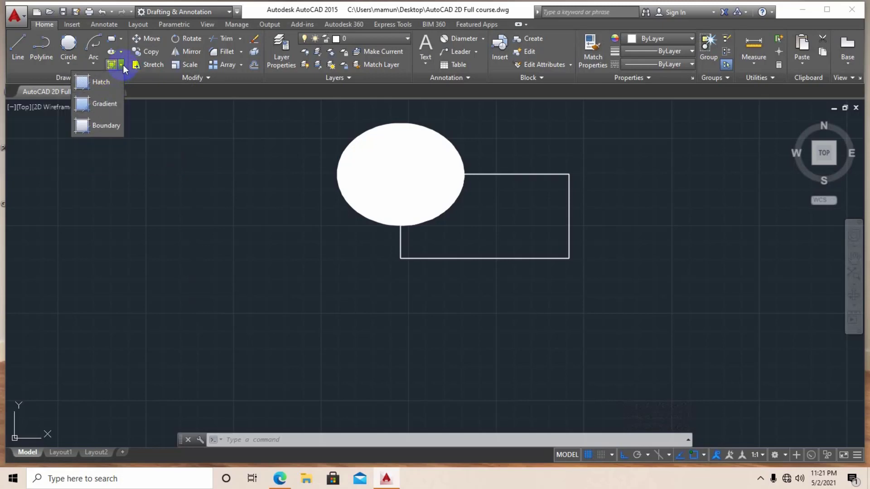
pyautogui.click(154, 58)
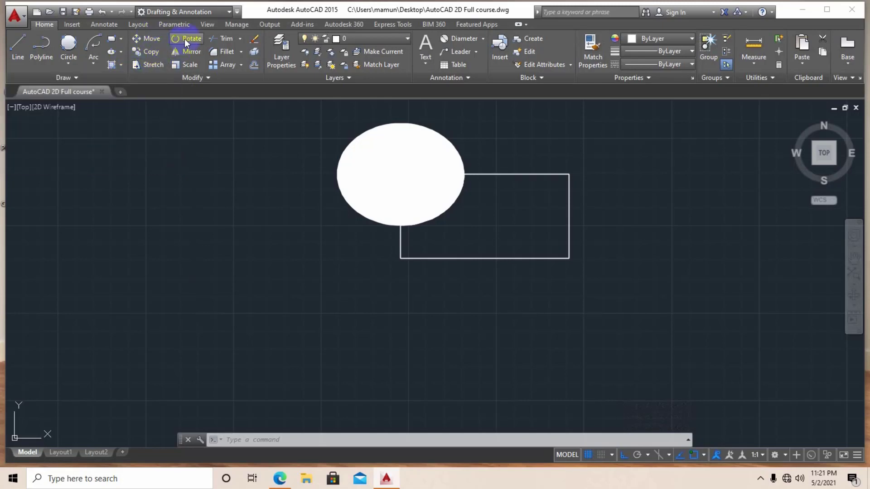
pyautogui.scroll(-2, 239, 166)
pyautogui.moveTo(239, 166); pyautogui.dragTo(341, 183, button='middle')
pyautogui.scroll(-1, 171, 173)
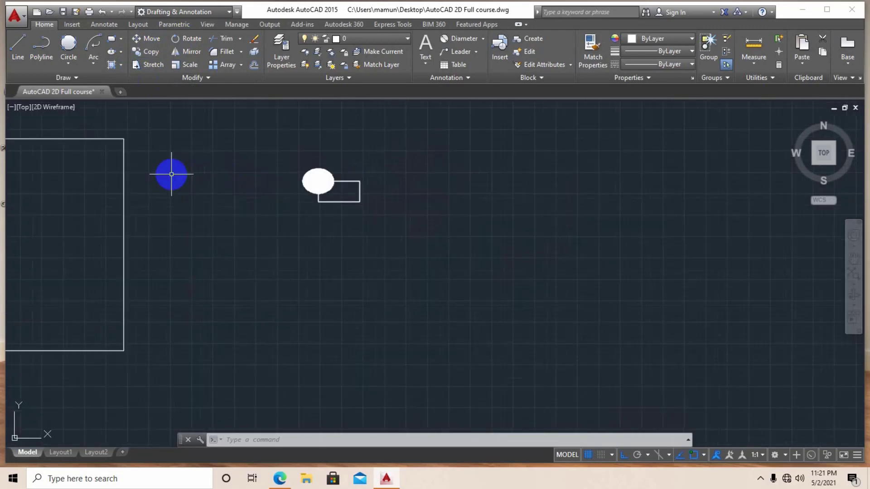
pyautogui.scroll(-1, 171, 174)
pyautogui.moveTo(180, 176); pyautogui.dragTo(366, 187, button='middle')
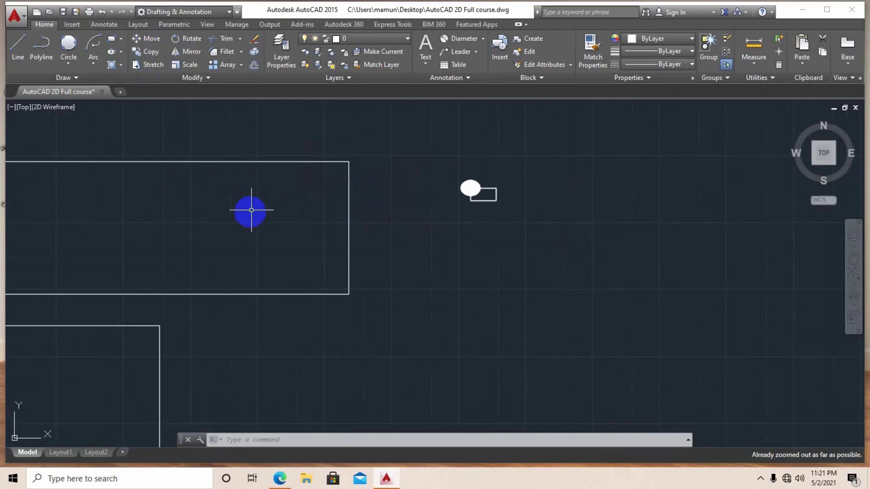
pyautogui.press('Escape')
pyautogui.press('Escape')
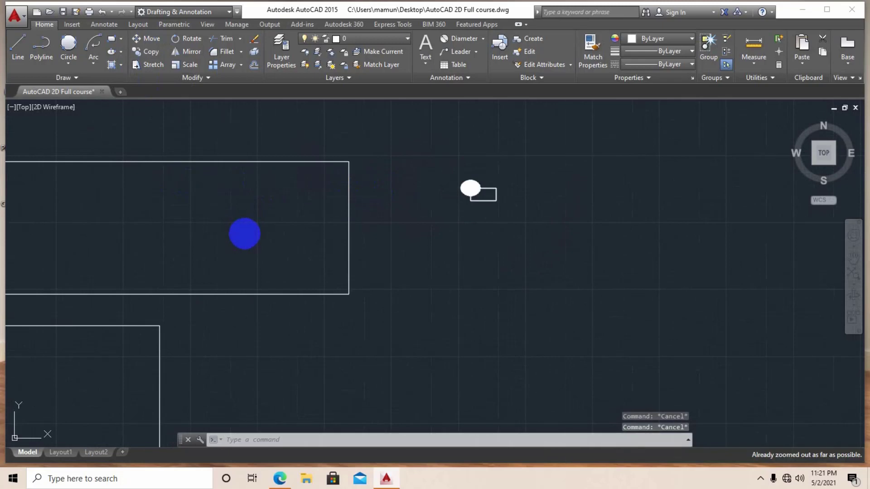
pyautogui.moveTo(262, 241); pyautogui.dragTo(458, 242, button='middle')
pyautogui.scroll(-2, 308, 260)
pyautogui.scroll(8, 306, 270)
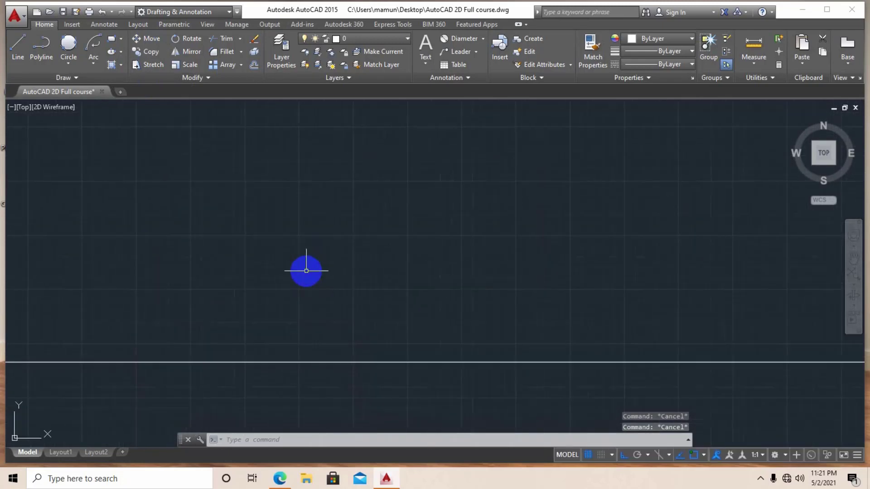
pyautogui.scroll(-4, 303, 272)
pyautogui.scroll(-2, 304, 271)
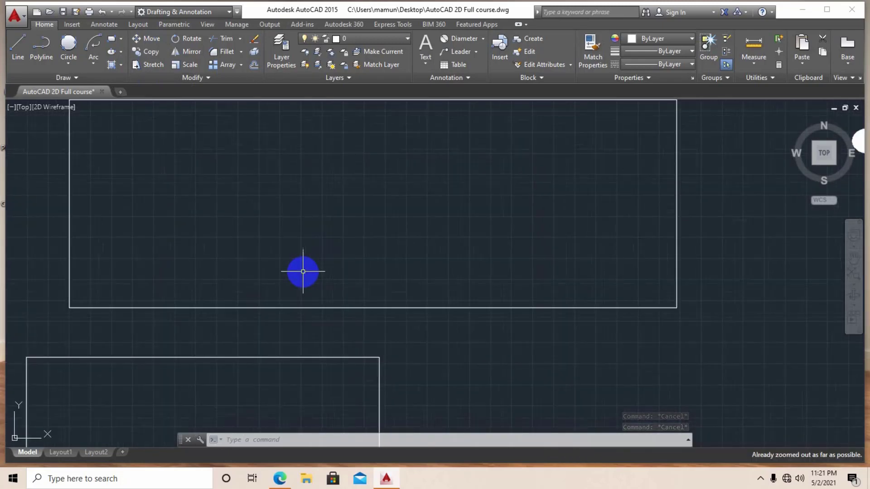
# Zoom to the whole drawing with the All option and frame the rectangle below the wide one
pyautogui.press('Return')
pyautogui.write('A')
pyautogui.press('Return')
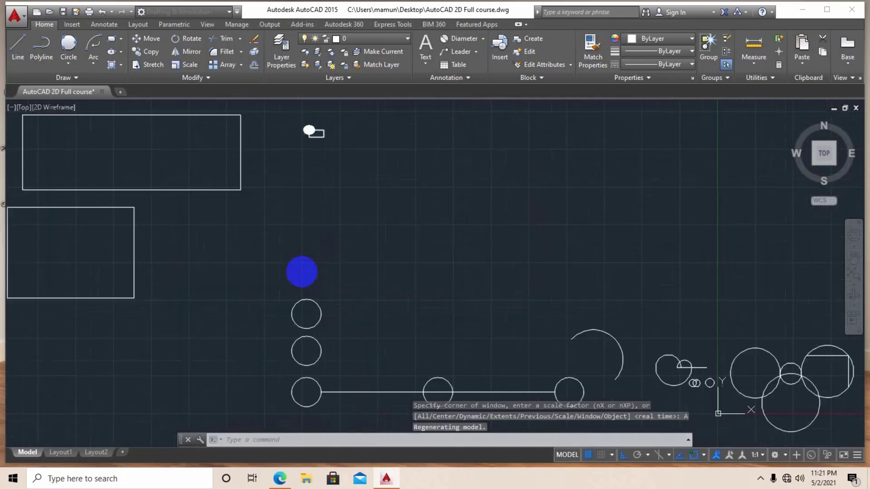
pyautogui.scroll(4, 244, 260)
pyautogui.moveTo(266, 266); pyautogui.dragTo(210, 184, button='middle')
pyautogui.scroll(4, 210, 245)
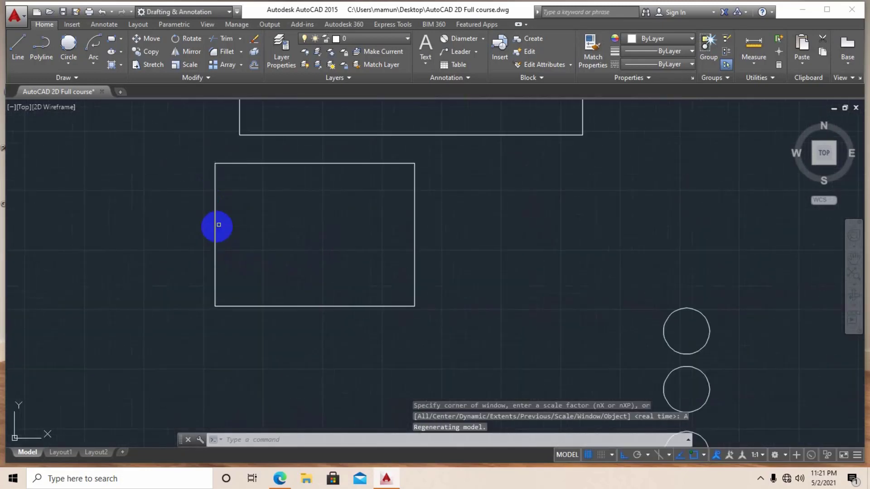
pyautogui.moveTo(219, 223)
pyautogui.mouseDown(button='middle')
pyautogui.moveTo(181, 242)
pyautogui.moveTo(225, 216)
pyautogui.mouseUp(button='middle')
pyautogui.scroll(-2, 180, 242)
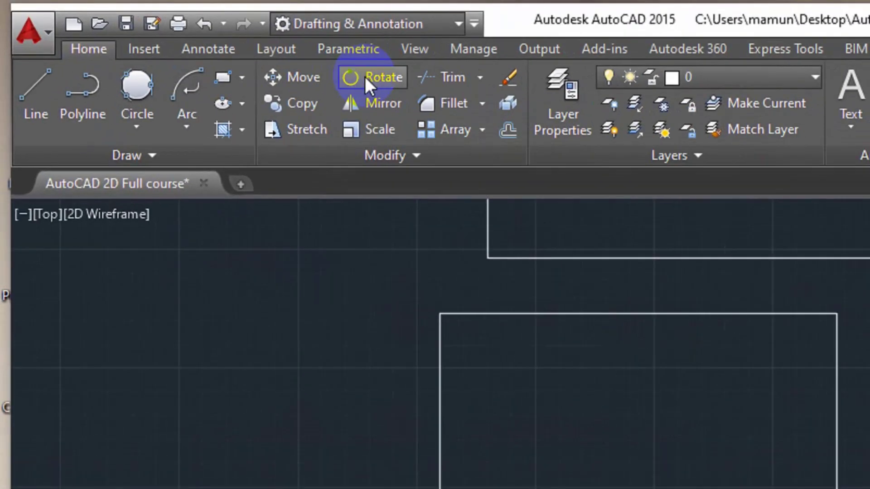
# Rotate the rectangle below the wide one by 45 degrees about its lower-right corner, with Ortho turned off
pyautogui.click(365, 77)
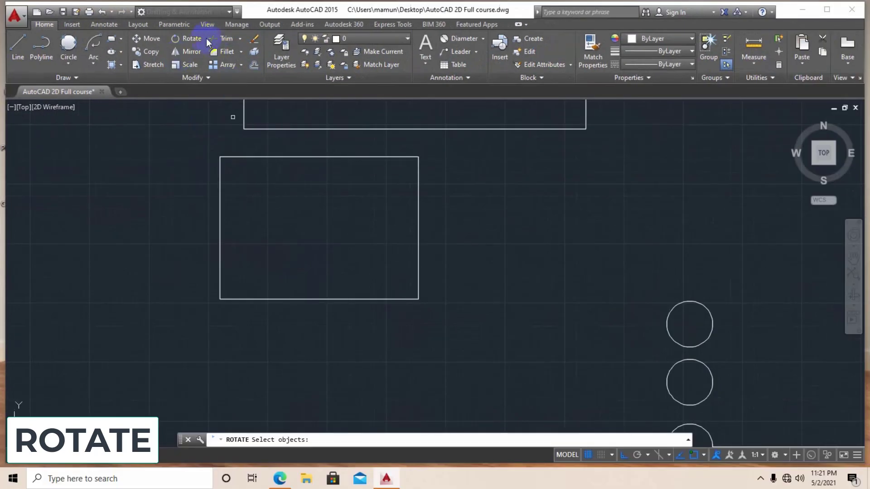
pyautogui.click(245, 299)
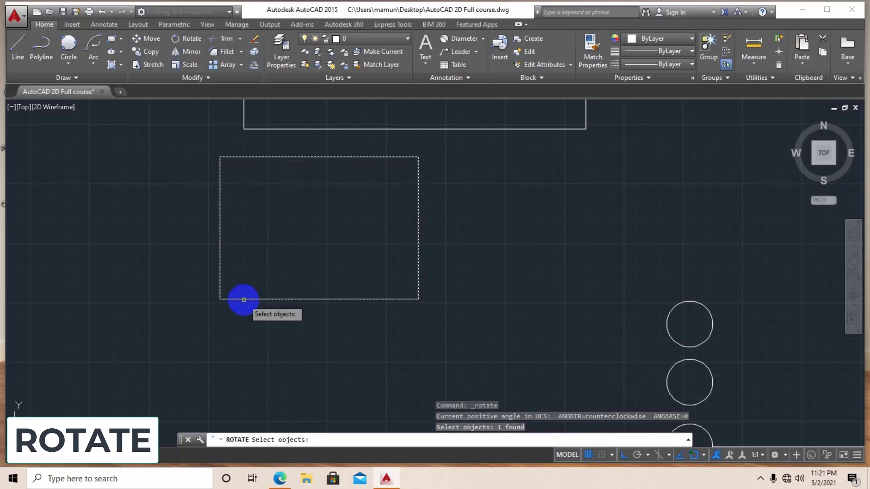
pyautogui.press('Return')
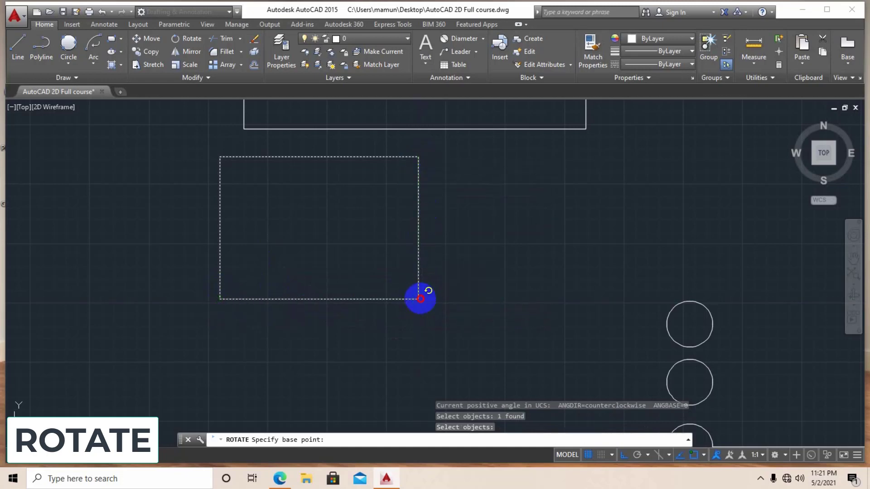
pyautogui.click(418, 298)
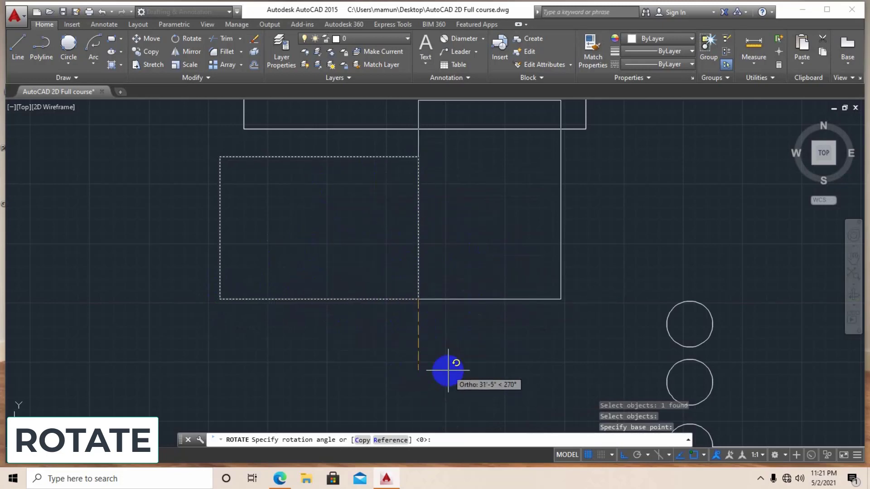
pyautogui.moveTo(442, 365); pyautogui.dragTo(379, 361, button='middle')
pyautogui.scroll(-4, 382, 367)
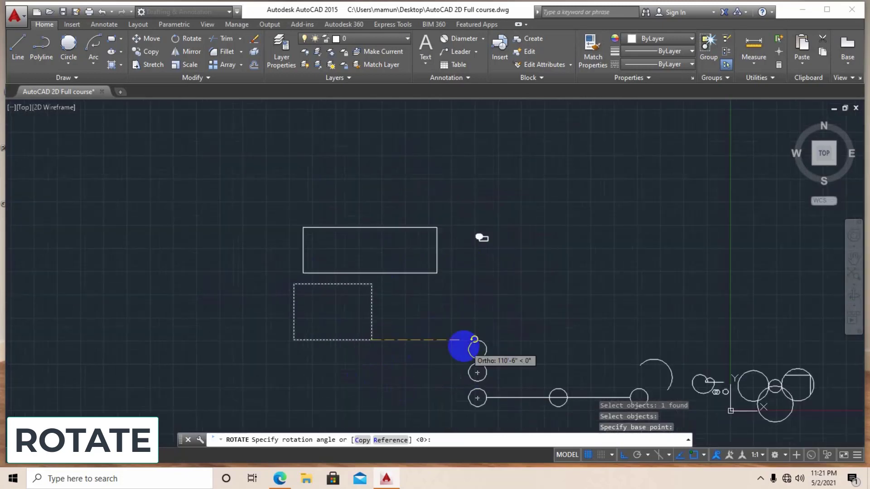
pyautogui.press('F8')
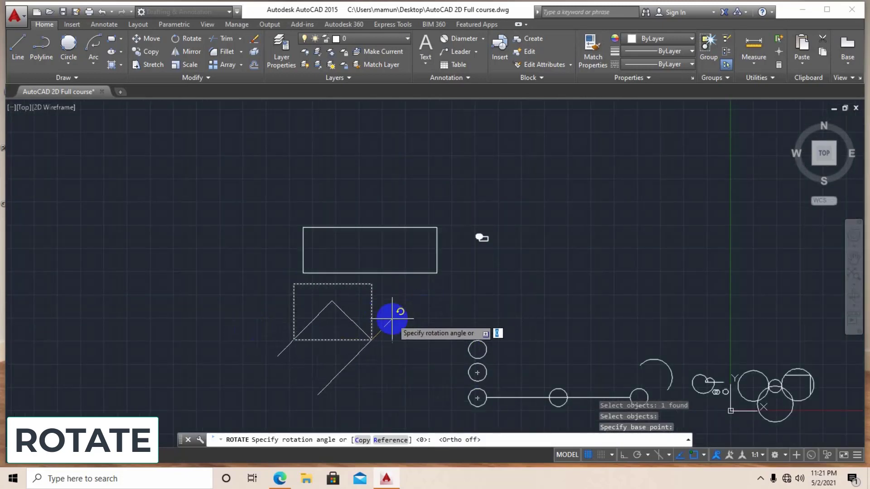
pyautogui.scroll(3, 382, 278)
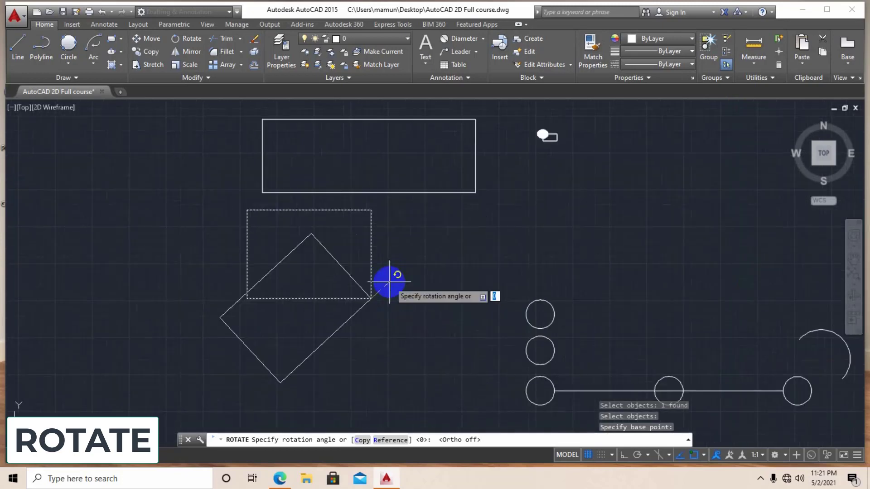
pyautogui.scroll(-1, 402, 251)
pyautogui.scroll(-2, 402, 252)
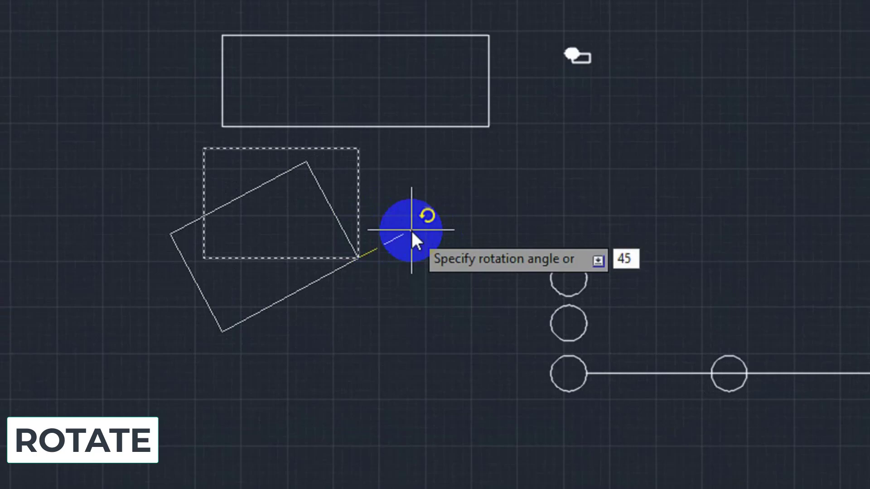
pyautogui.press('Return')
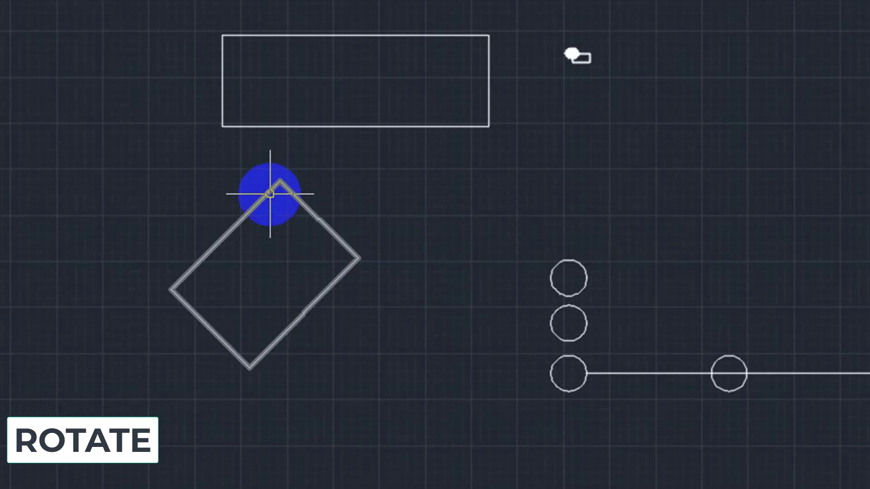
# Rotate the wide rectangle by 45 degrees about its upper-left corner
pyautogui.moveTo(270, 194)
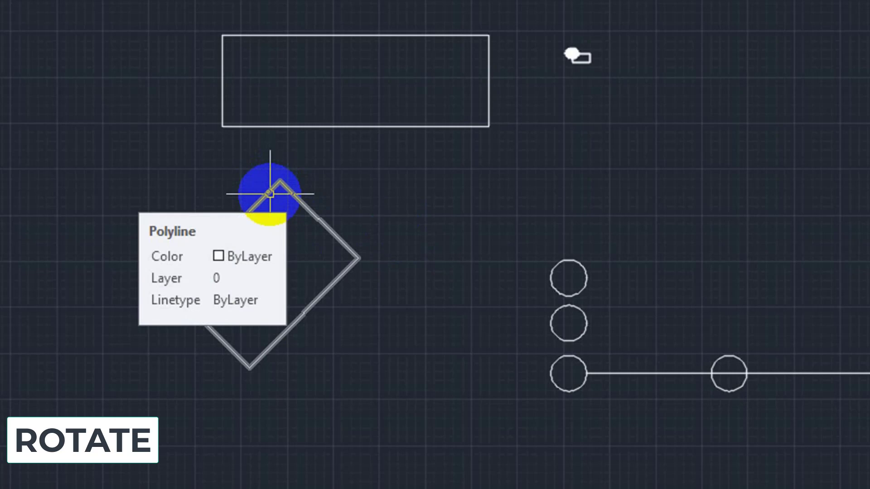
pyautogui.click(259, 126)
pyautogui.press('Escape')
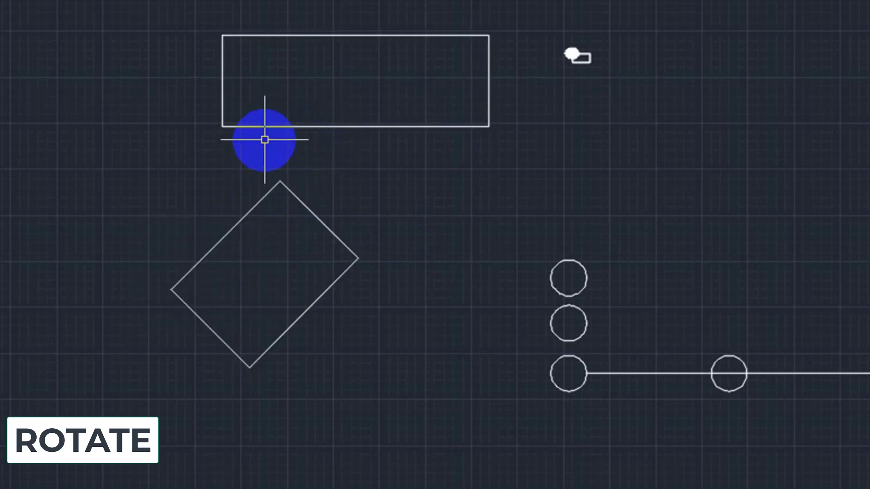
pyautogui.press('Return')
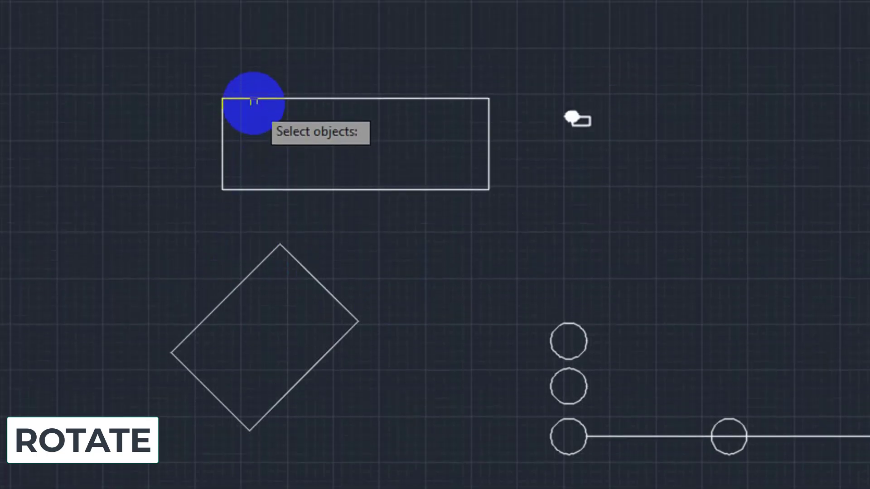
pyautogui.click(254, 56)
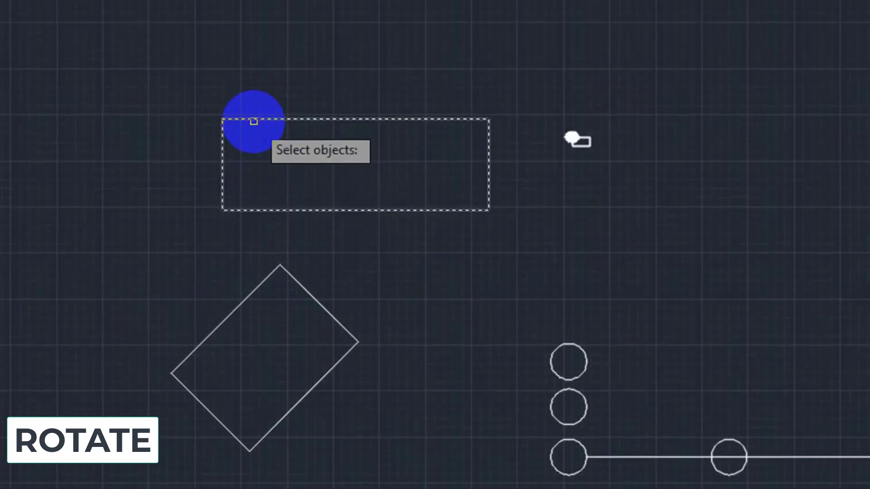
pyautogui.press('Return')
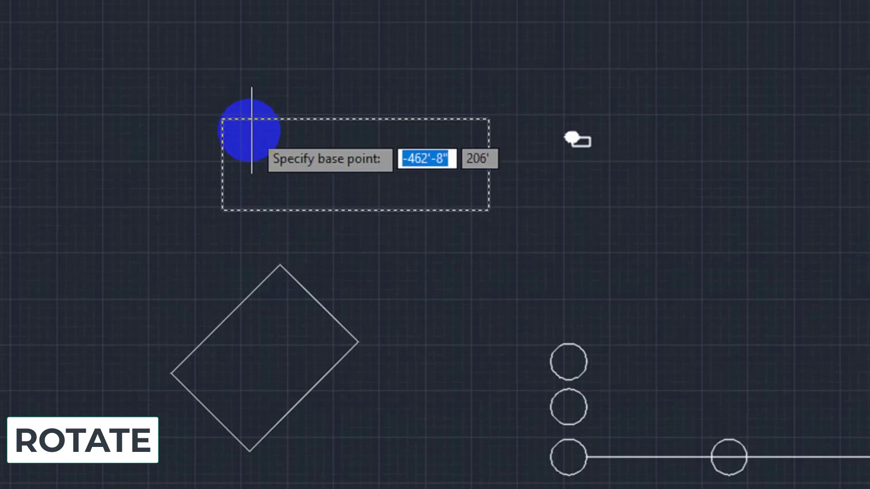
pyautogui.click(222, 127)
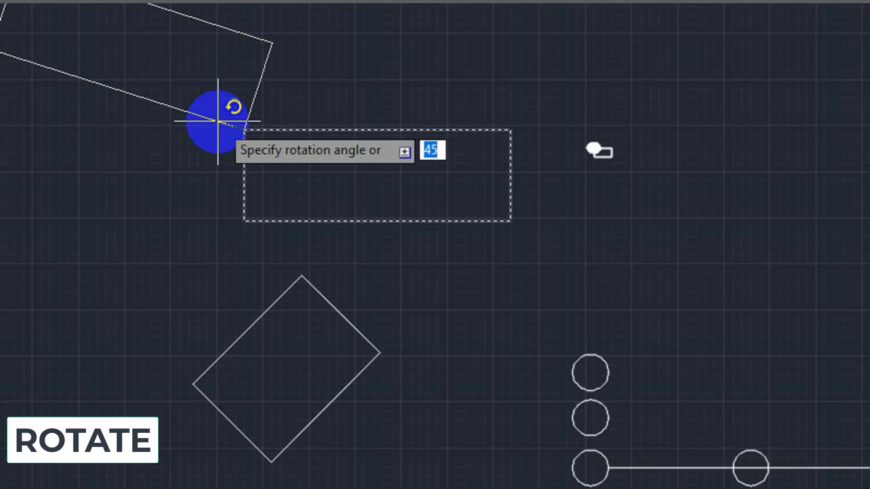
pyautogui.press('Return')
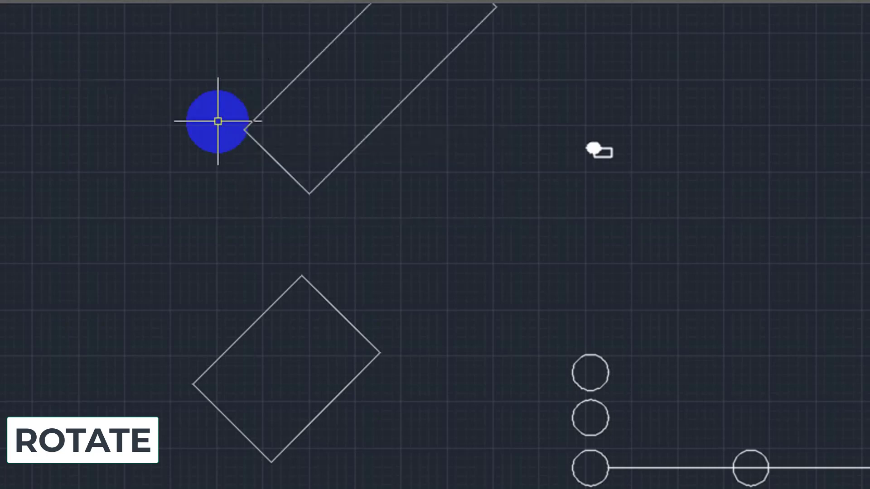
pyautogui.moveTo(285, 137); pyautogui.dragTo(270, 189, button='middle')
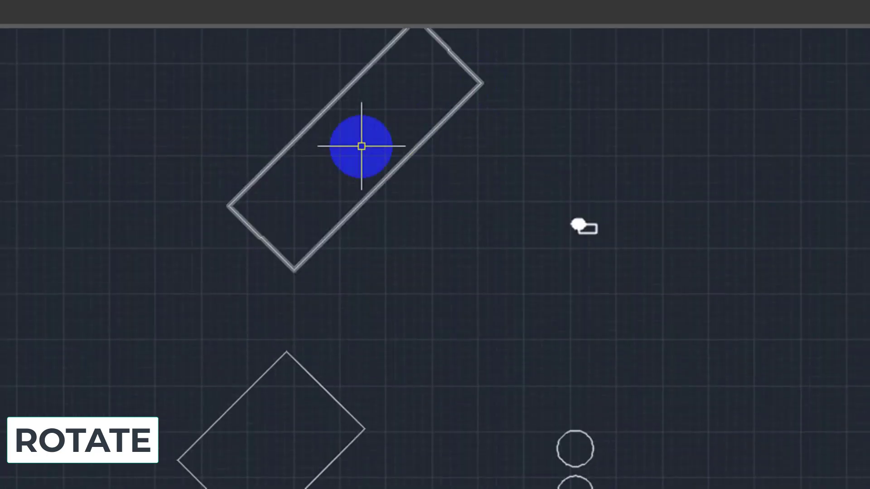
pyautogui.moveTo(394, 118); pyautogui.dragTo(382, 190, button='middle')
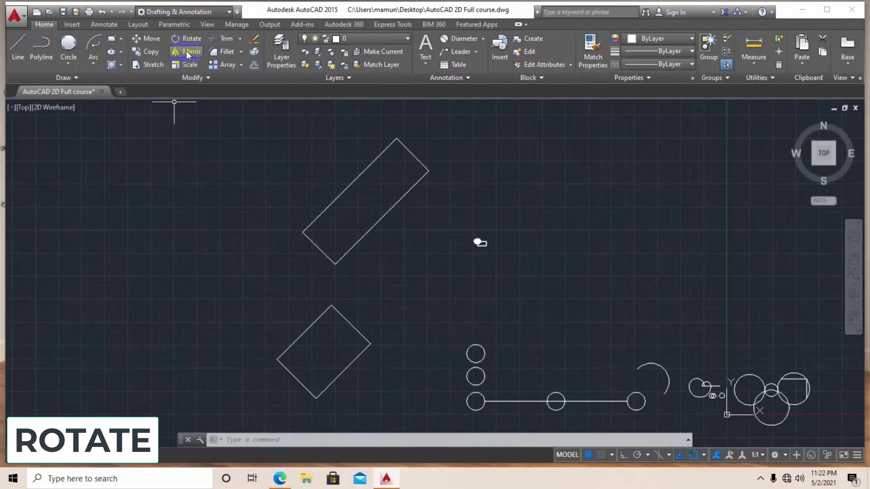
# Mirror the lowest circle of the column across a vertical line through its left edge, with Ortho on, keeping the source circle
pyautogui.scroll(-3, 281, 278)
pyautogui.moveTo(282, 278); pyautogui.dragTo(233, 227, button='middle')
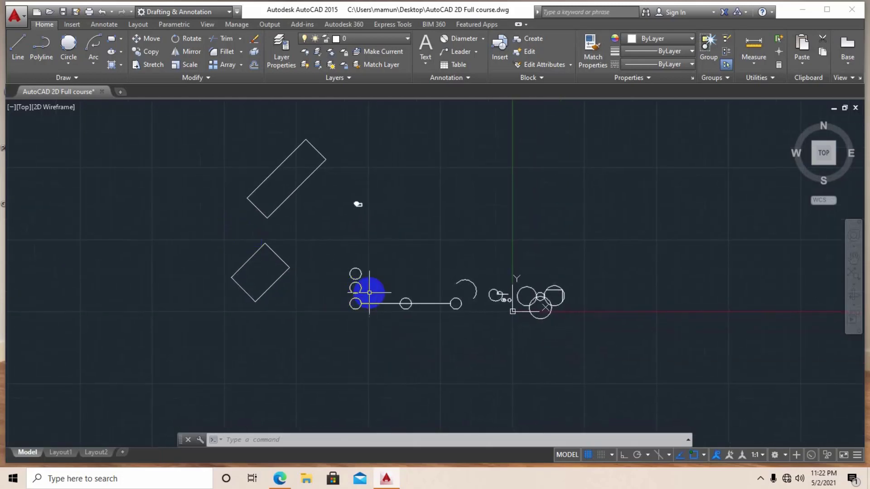
pyautogui.scroll(2, 369, 292)
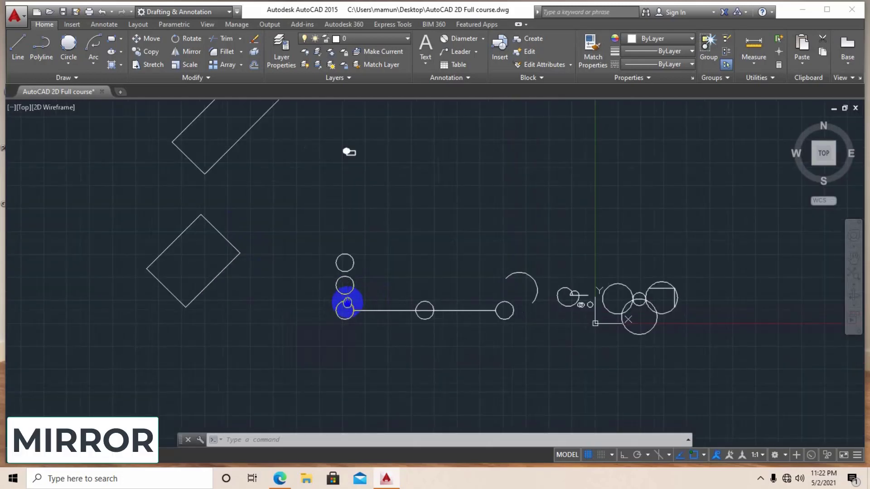
pyautogui.moveTo(344, 300); pyautogui.dragTo(355, 301, button='middle')
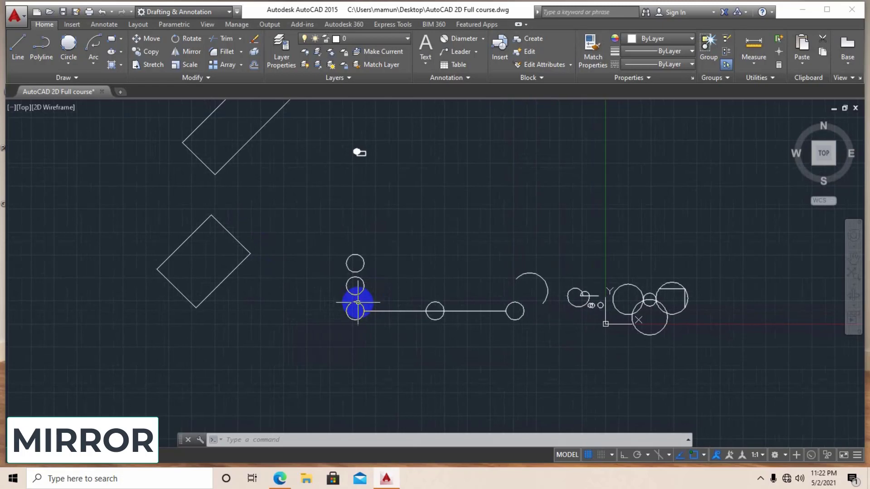
pyautogui.click(189, 53)
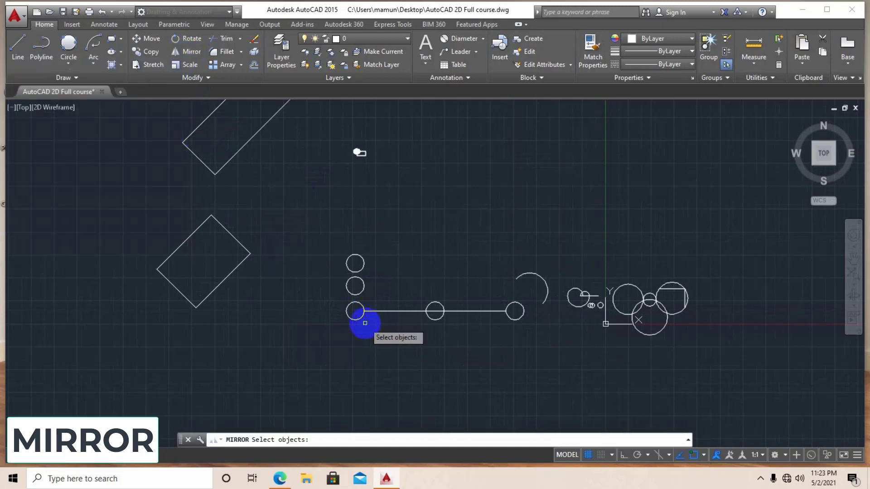
pyautogui.scroll(4, 360, 310)
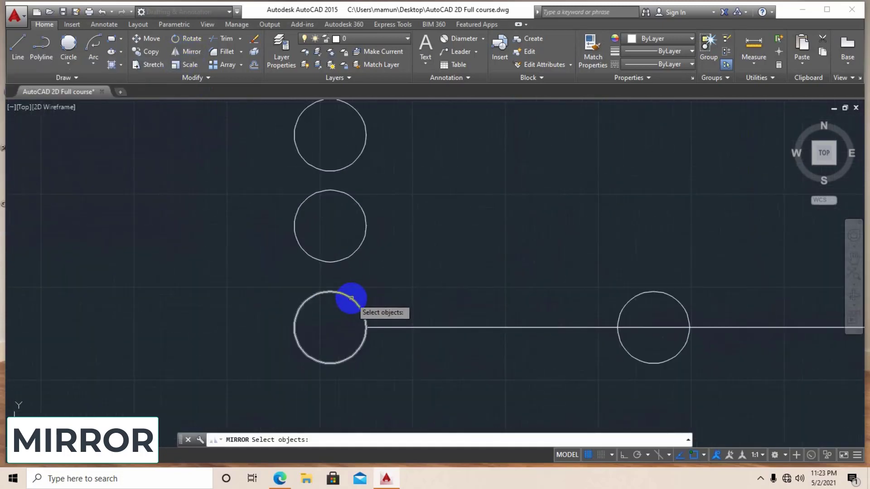
pyautogui.click(350, 298)
pyautogui.press('Return')
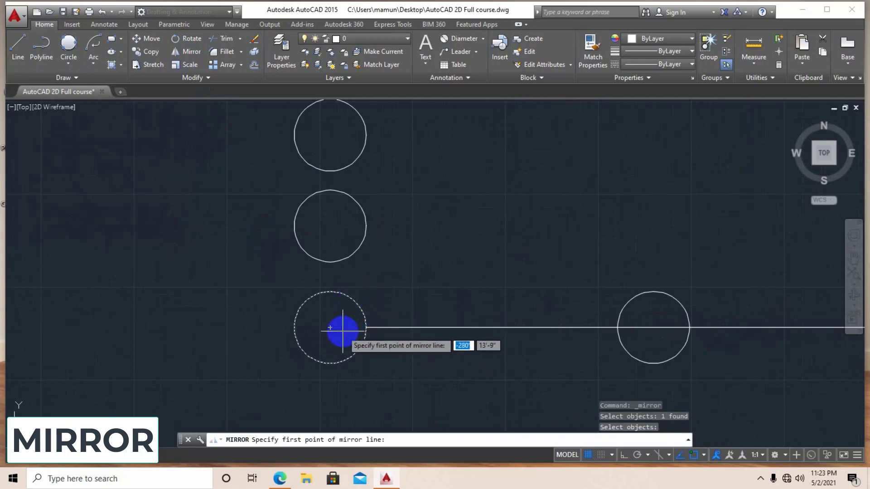
pyautogui.click(293, 327)
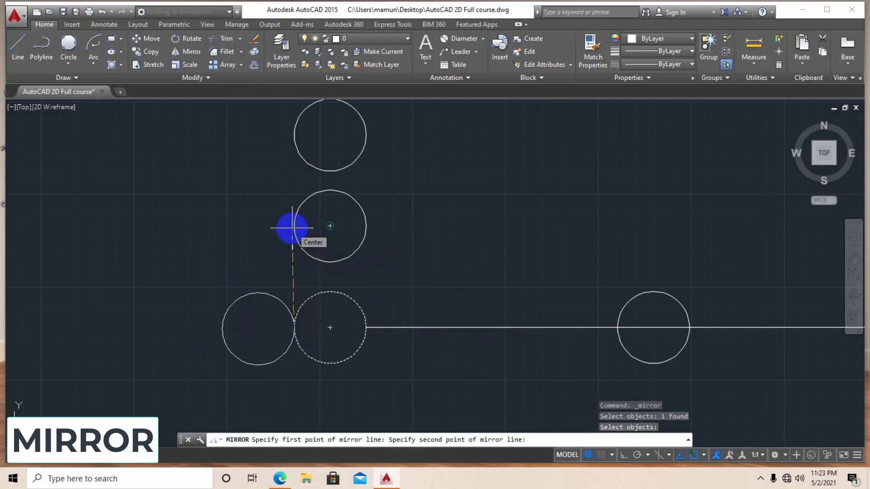
pyautogui.press('F8')
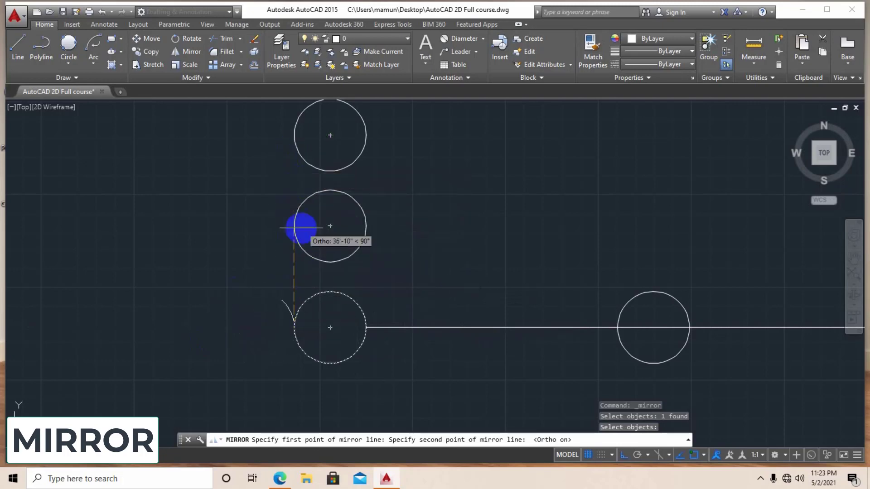
pyautogui.moveTo(291, 194); pyautogui.dragTo(294, 217, button='middle')
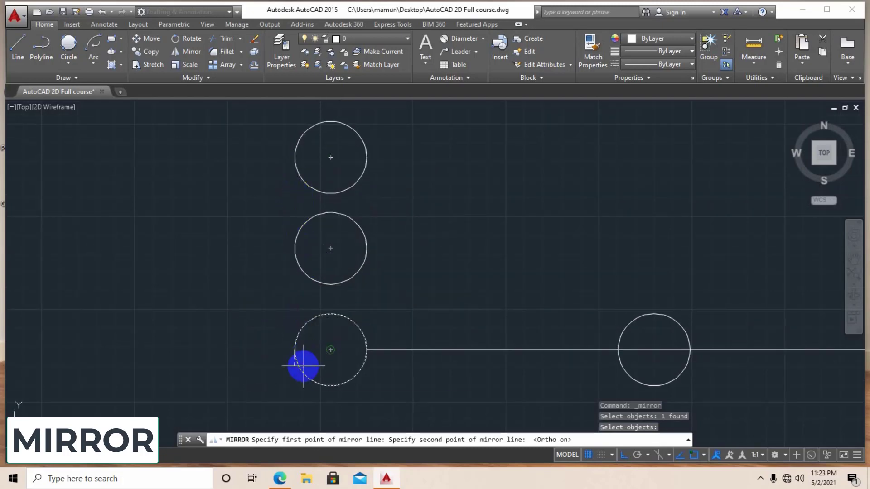
pyautogui.click(299, 201)
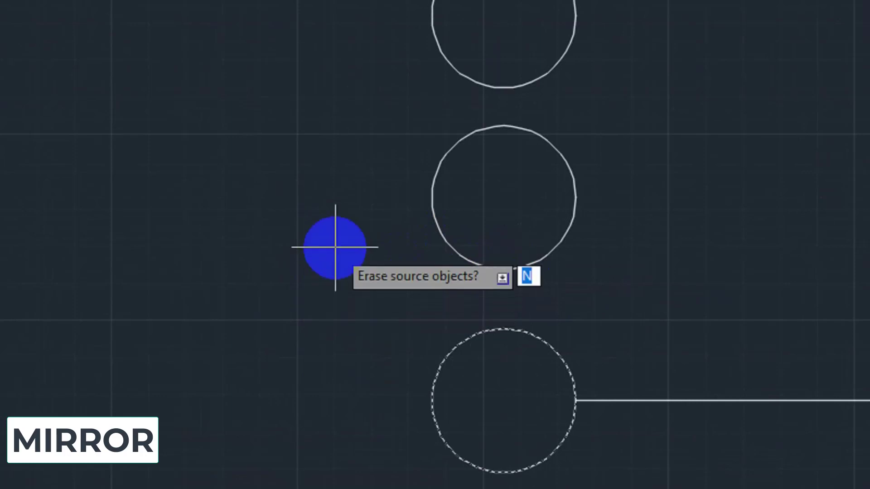
pyautogui.press('Return')
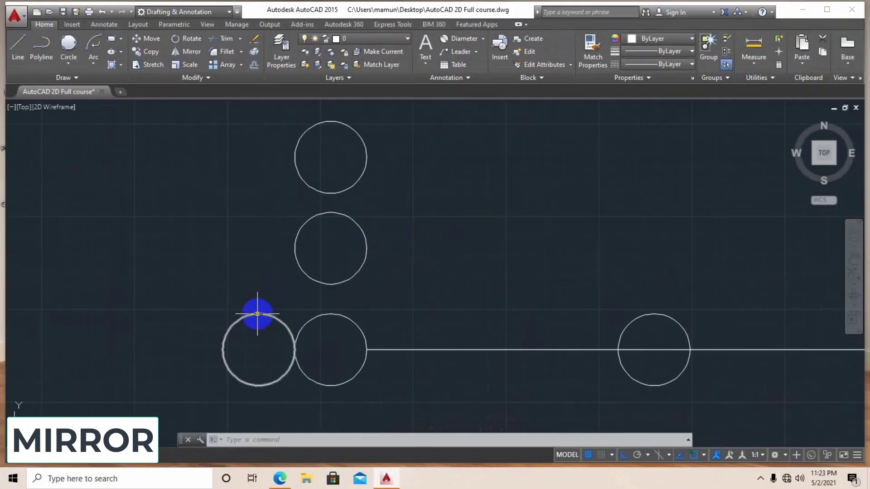
pyautogui.scroll(-3, 292, 339)
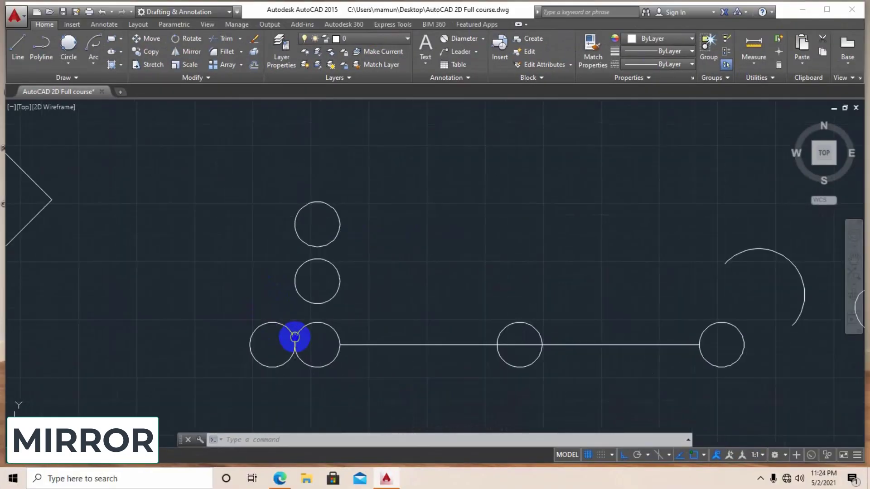
pyautogui.moveTo(292, 341); pyautogui.dragTo(344, 277, button='middle')
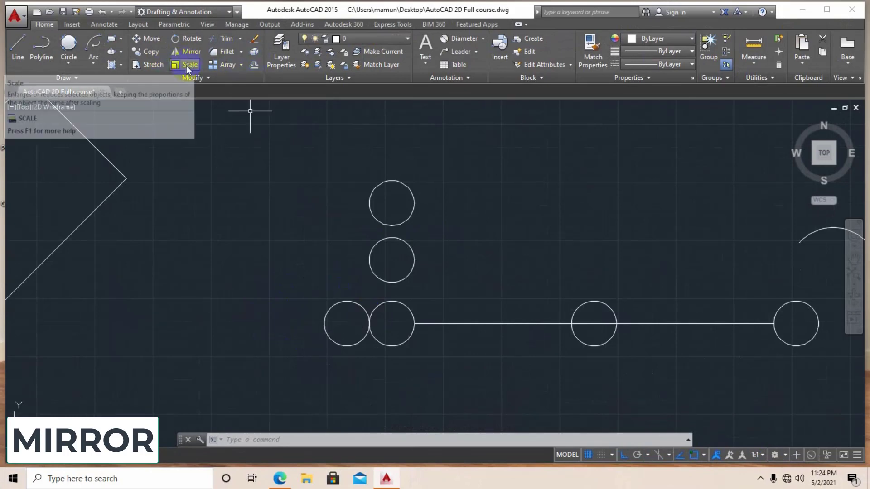
pyautogui.press('Escape')
pyautogui.press('Escape')
pyautogui.press('Escape')
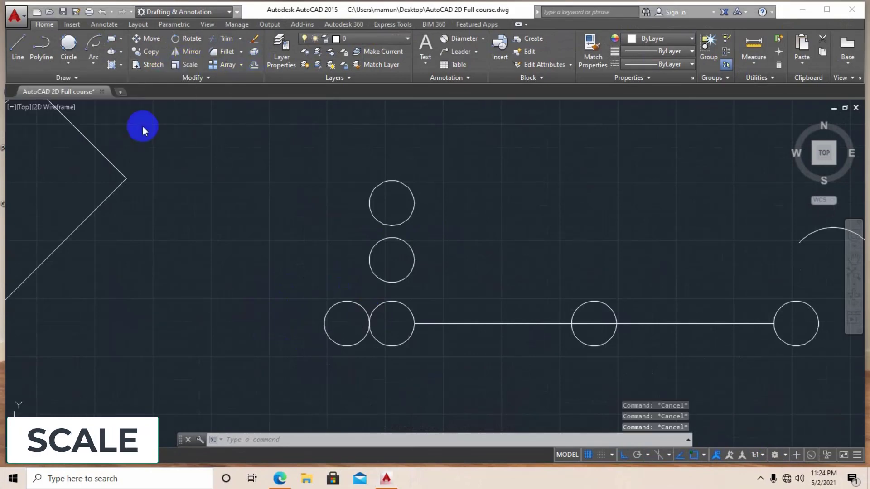
pyautogui.click(182, 65)
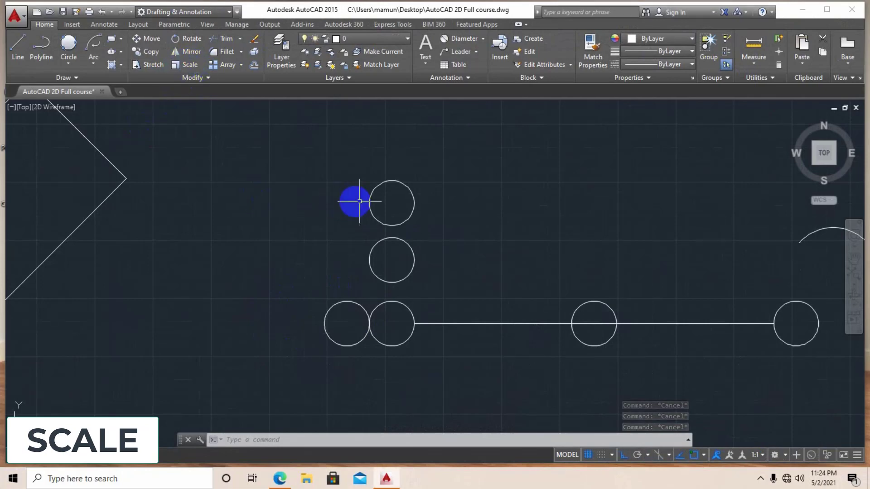
pyautogui.click(394, 181)
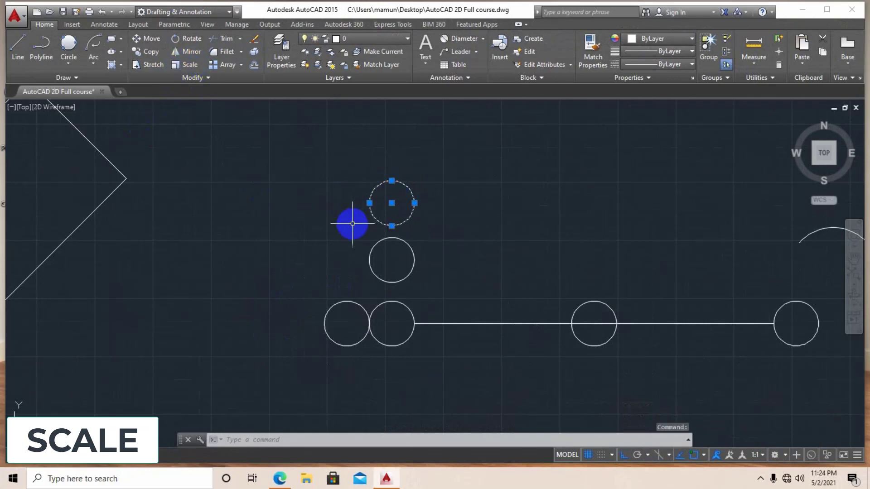
pyautogui.rightClick(352, 223)
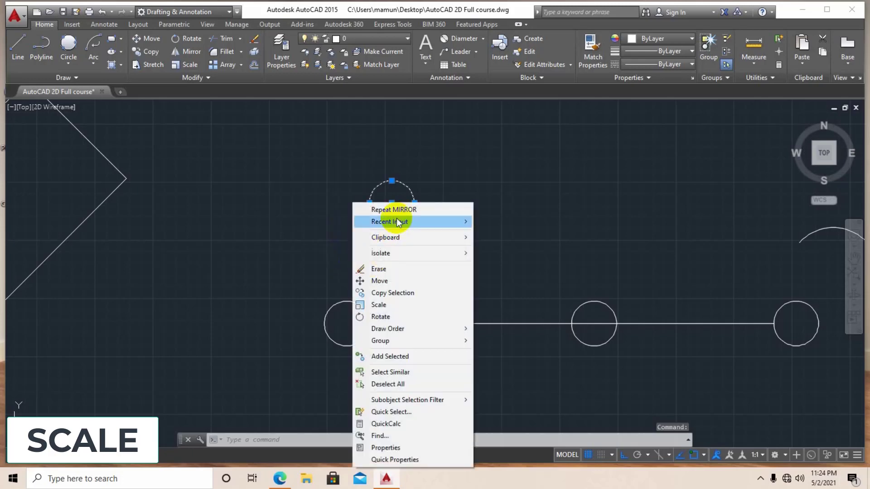
pyautogui.press('Escape')
pyautogui.press('Escape')
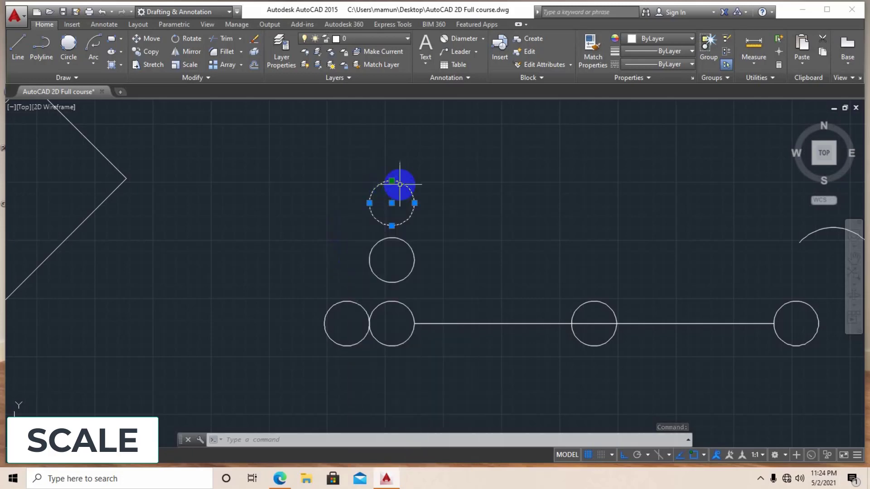
# Scale the top circle of the column by a factor of 2 about its center
pyautogui.click(189, 65)
pyautogui.click(379, 185)
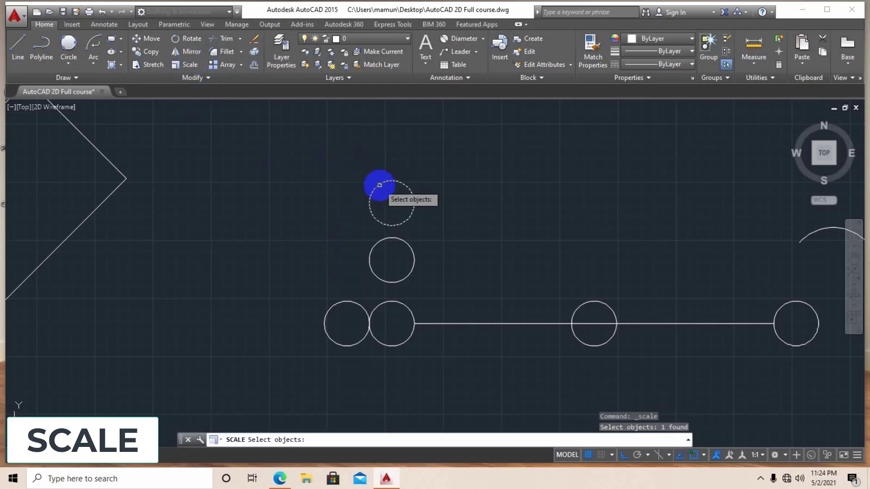
pyautogui.press('Return')
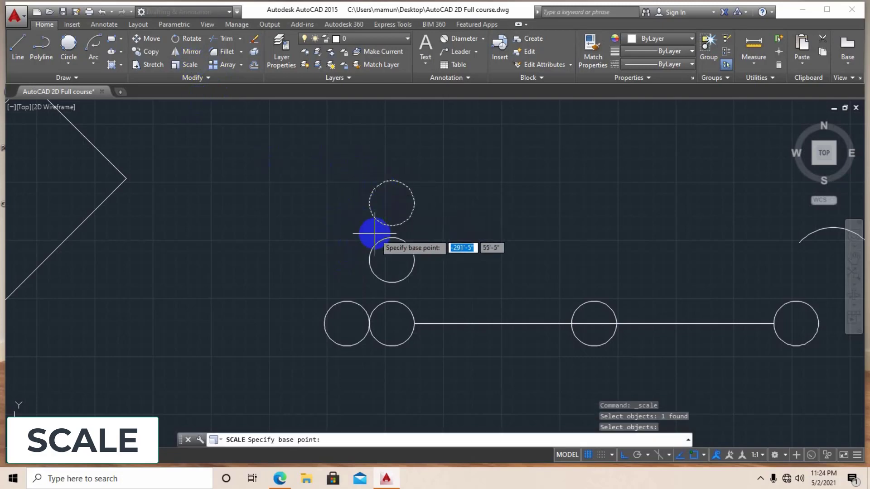
pyautogui.click(392, 203)
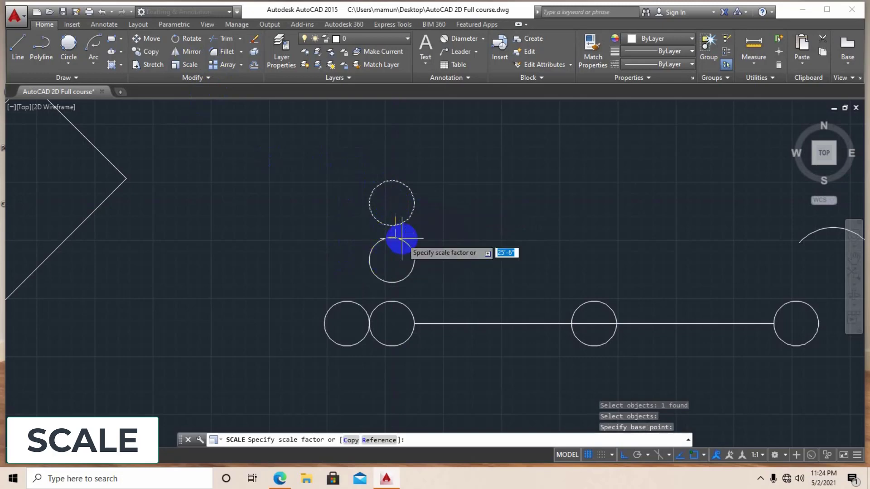
pyautogui.scroll(-6, 400, 237)
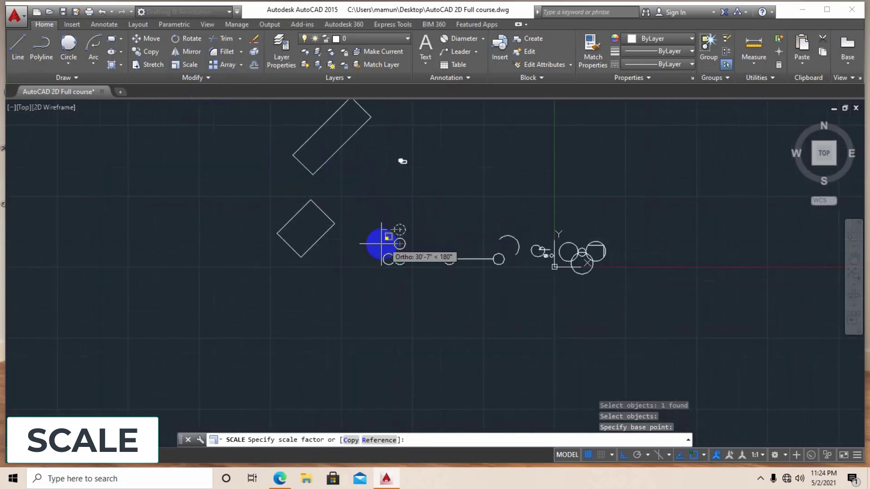
pyautogui.scroll(-3, 376, 245)
pyautogui.scroll(8, 376, 247)
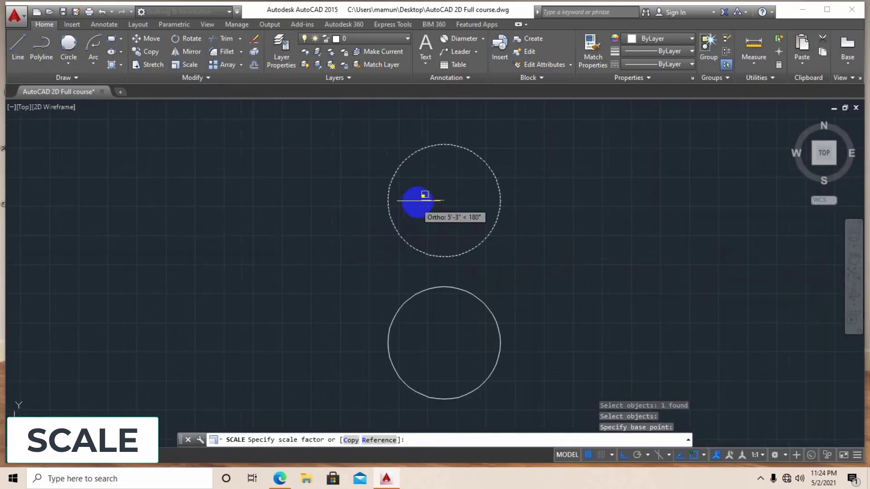
pyautogui.scroll(-8, 450, 182)
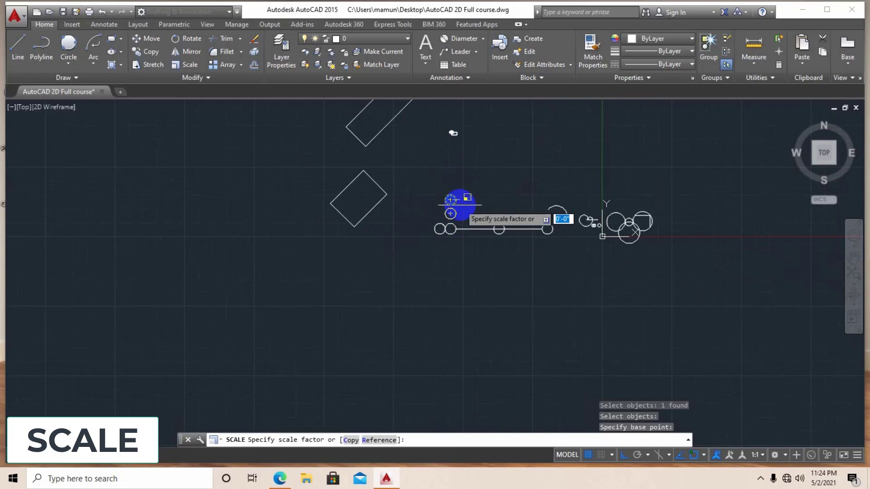
pyautogui.scroll(6, 436, 204)
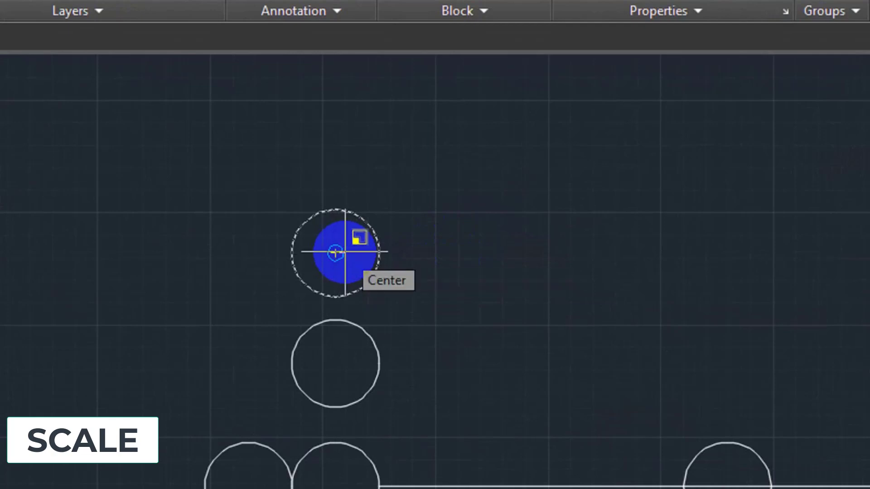
pyautogui.click(345, 250)
pyautogui.write('2')
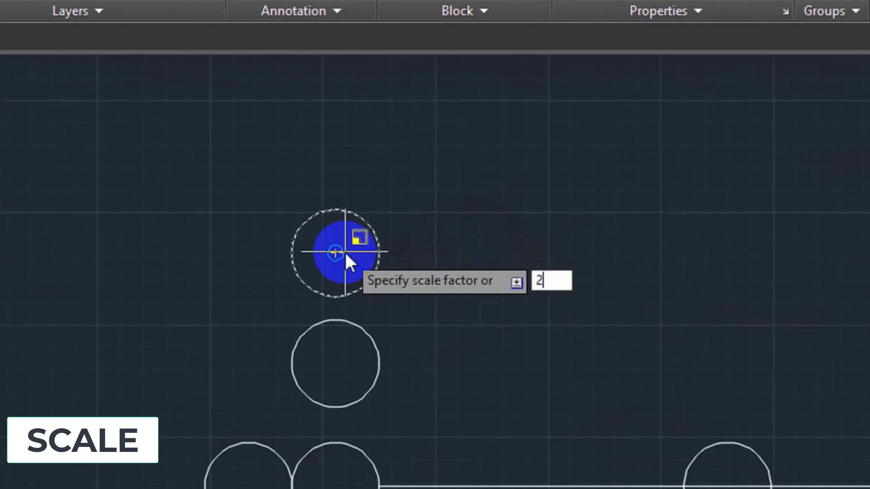
pyautogui.press('Return')
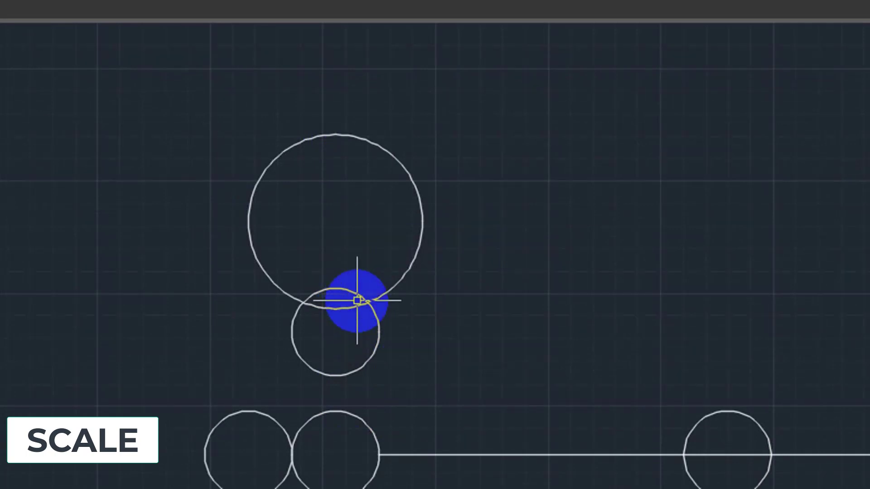
# Scale the middle circle of the column by a factor of 3 about its center
pyautogui.press('Return')
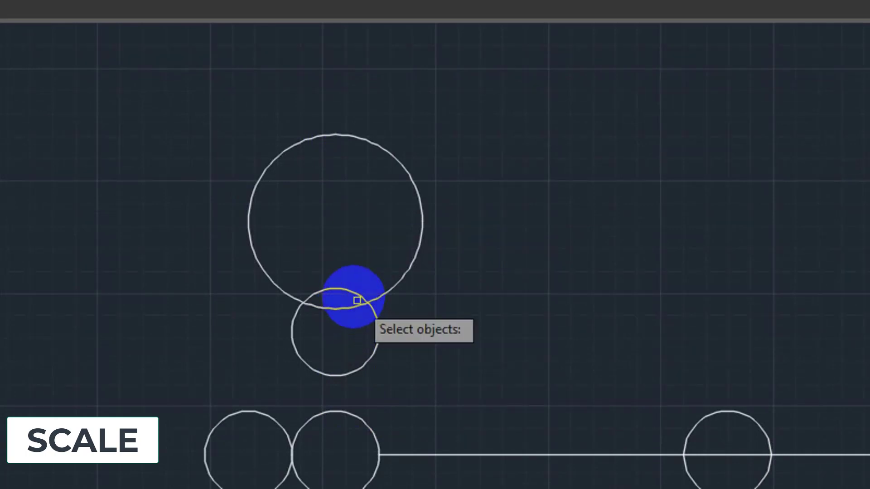
pyautogui.click(332, 286)
pyautogui.press('Return')
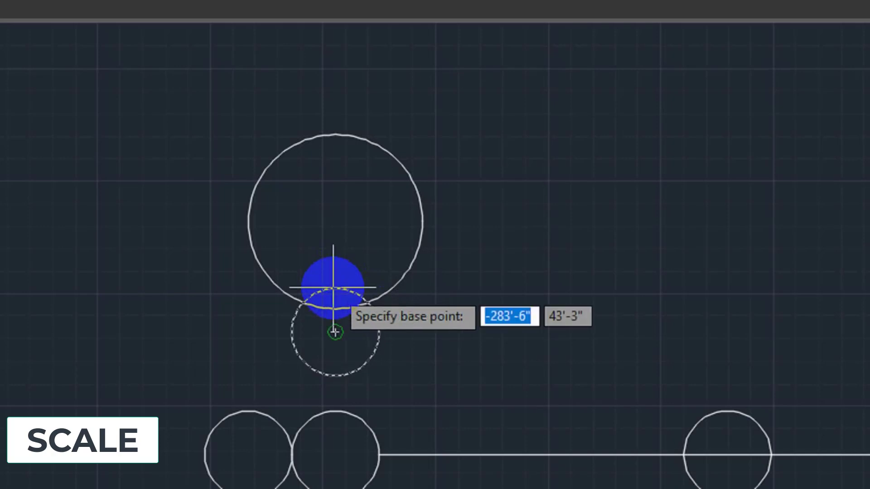
pyautogui.click(333, 331)
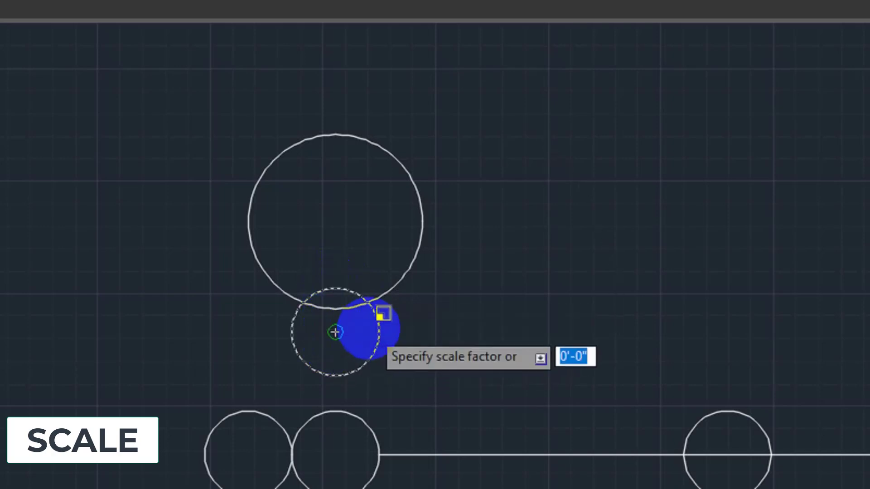
pyautogui.write('3')
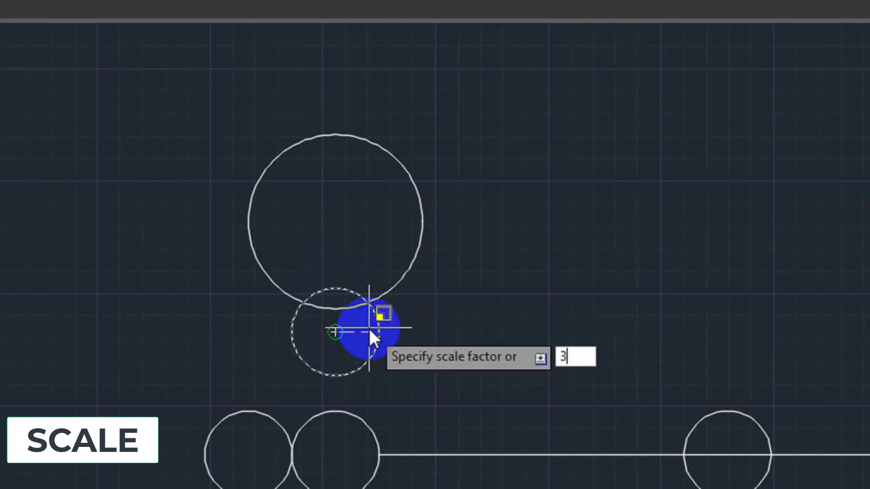
pyautogui.press('Return')
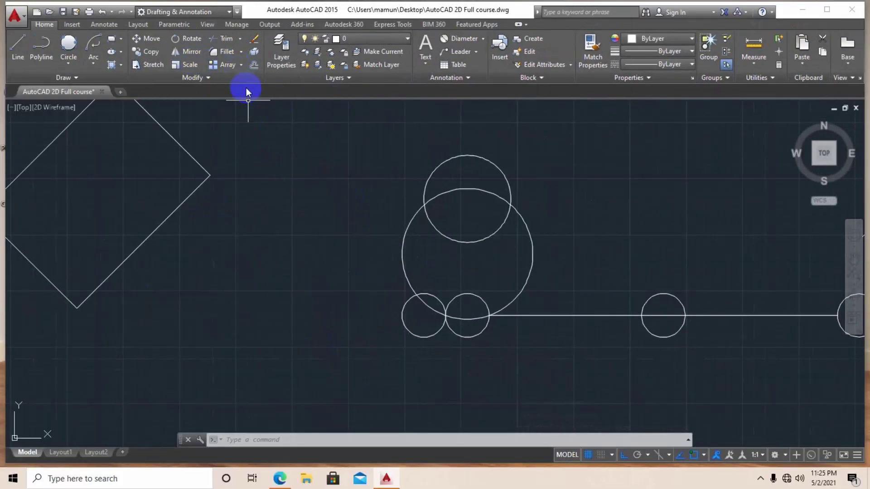
# Trim away the parts of the upper and two lower circles lying inside the largest circle, using that circle as the cutting edge
pyautogui.click(239, 39)
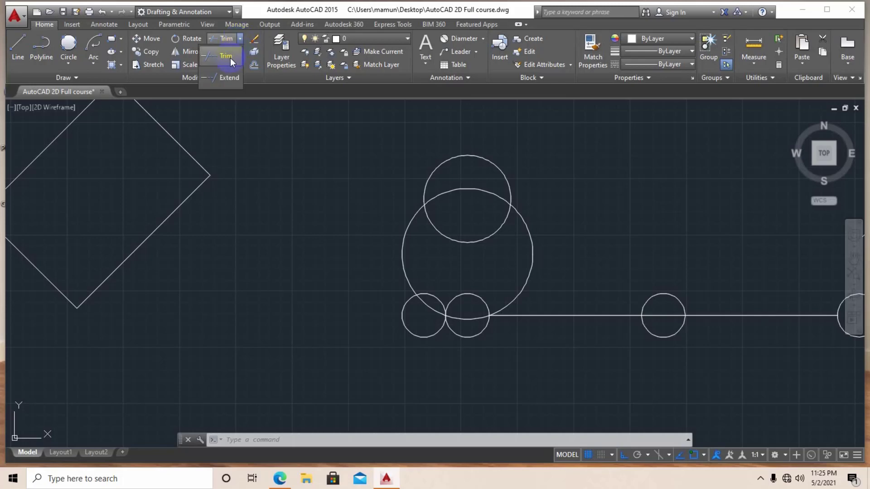
pyautogui.click(225, 58)
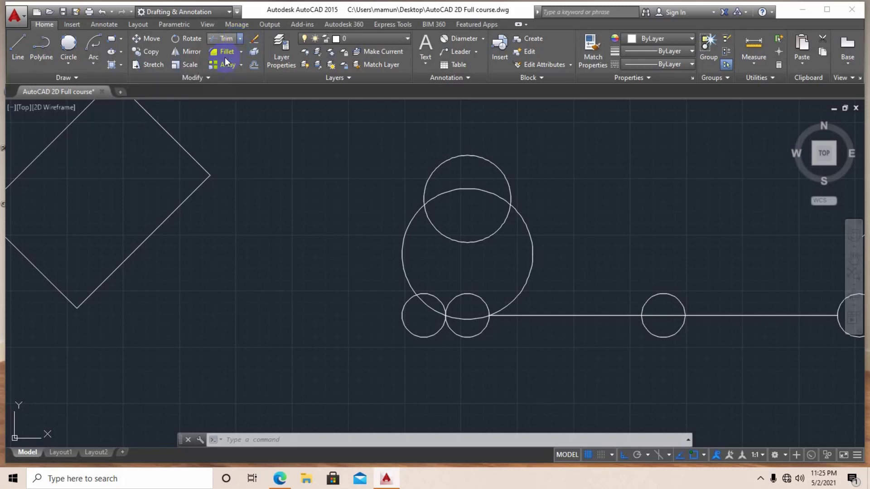
pyautogui.moveTo(220, 184); pyautogui.dragTo(307, 185, button='middle')
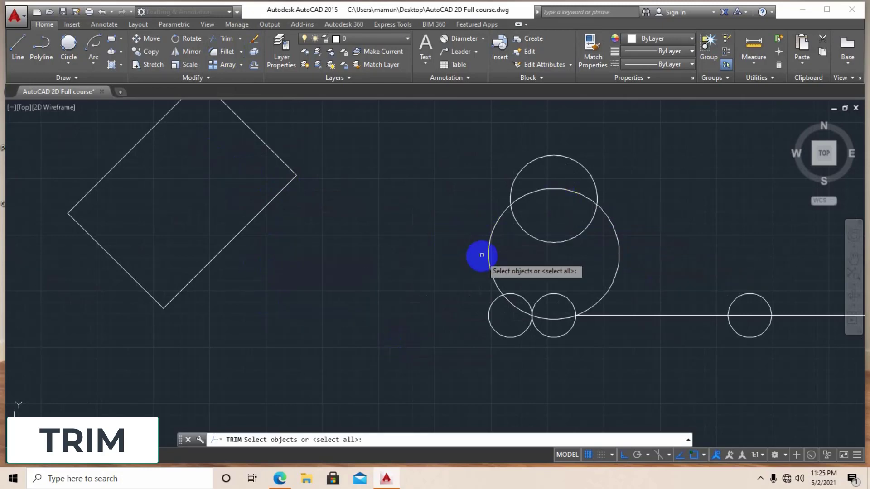
pyautogui.click(536, 192)
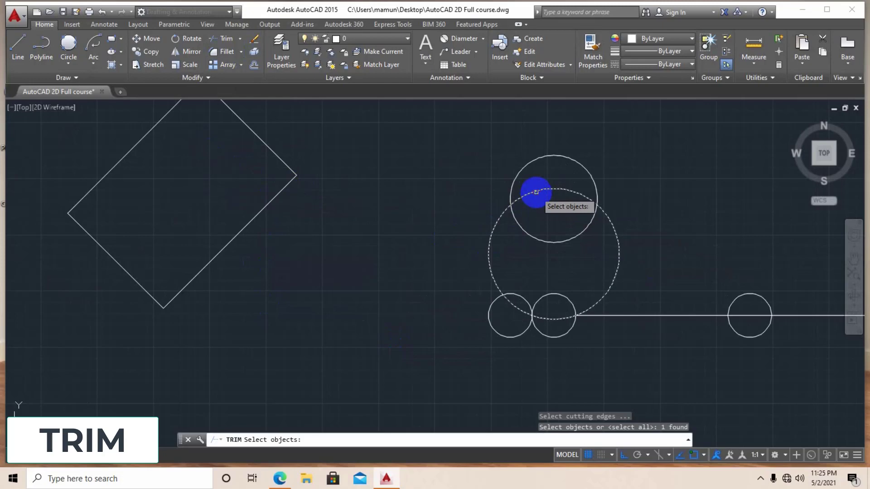
pyautogui.press('Return')
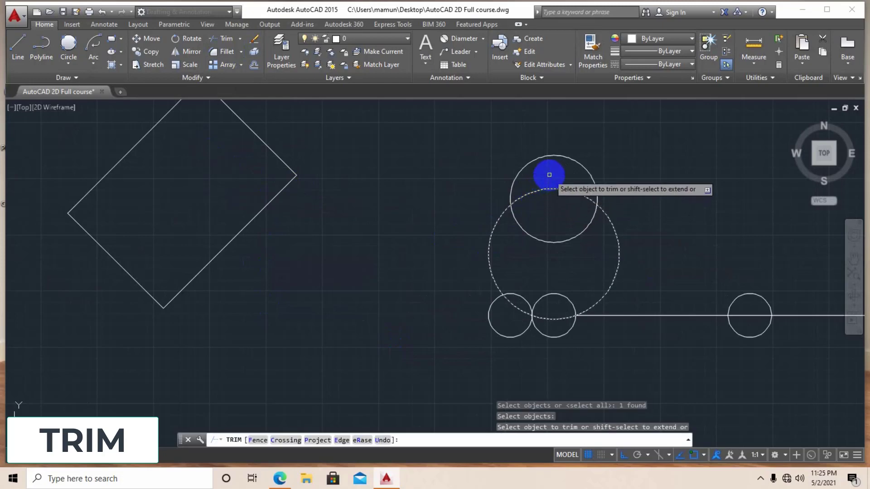
pyautogui.click(549, 175)
pyautogui.click(537, 211)
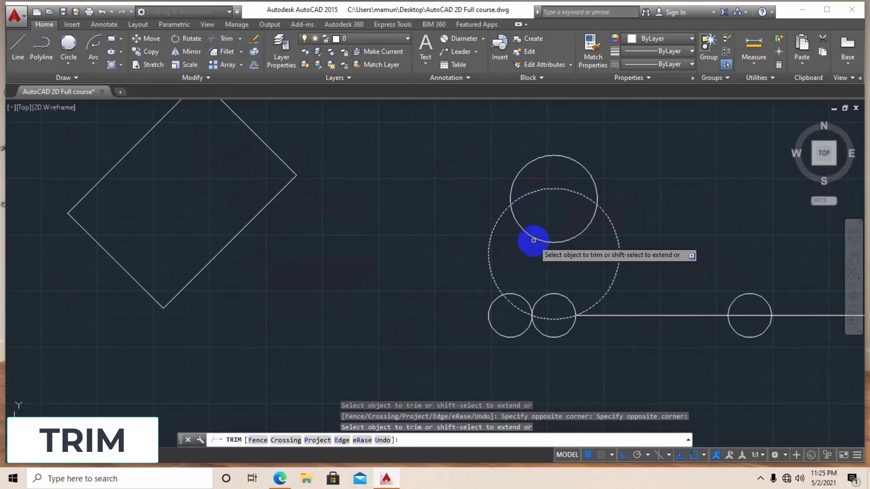
pyautogui.click(533, 240)
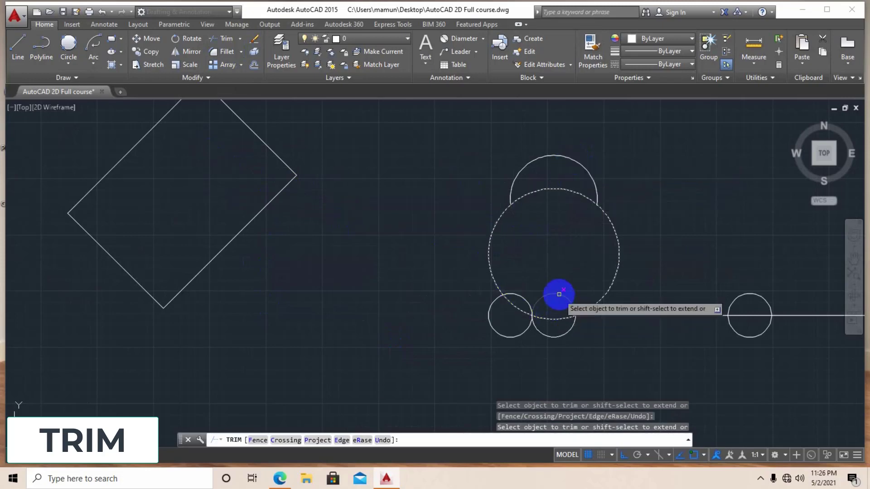
pyautogui.click(519, 295)
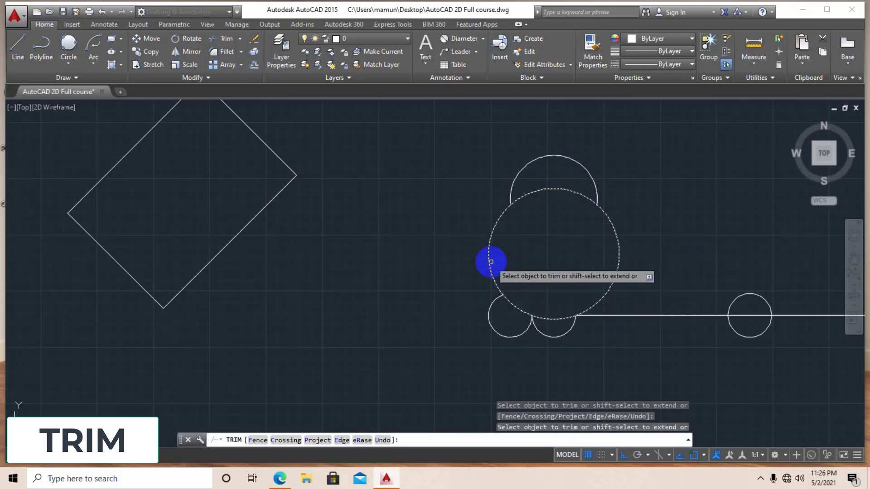
pyautogui.press('Escape')
pyautogui.press('Escape')
pyautogui.press('Escape')
# Trim the largest circle's arcs inside the upper and two lower lobes, using all objects as cutting edges
pyautogui.moveTo(340, 249); pyautogui.dragTo(284, 264, button='middle')
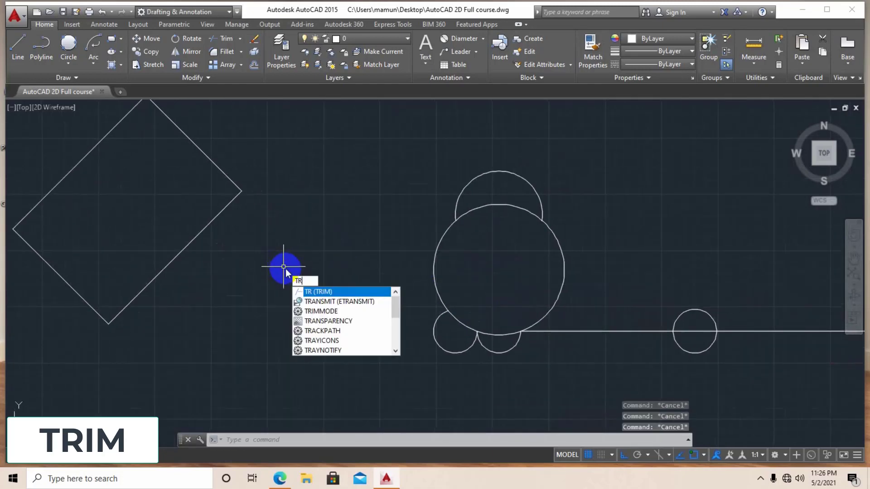
pyautogui.press('Return')
pyautogui.press('Return')
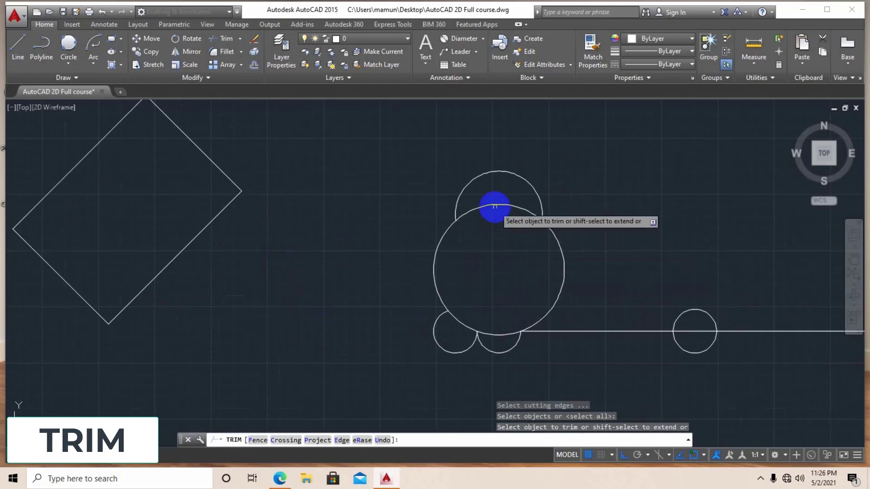
pyautogui.click(493, 204)
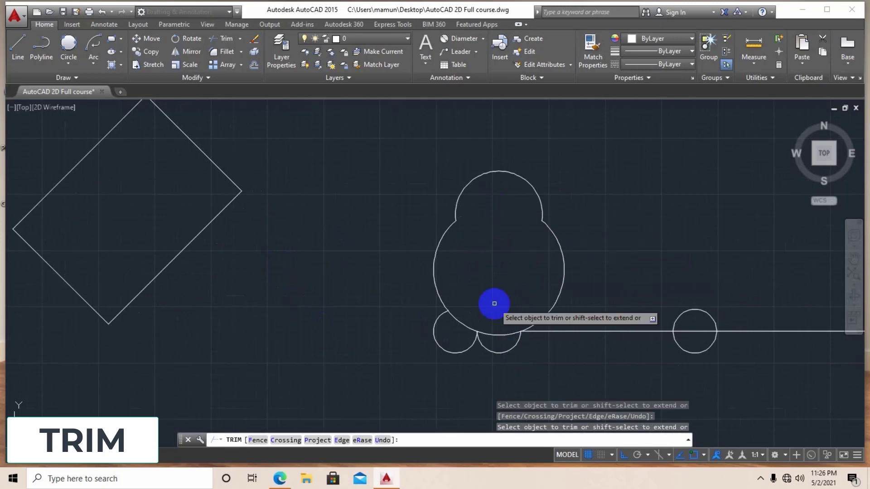
pyautogui.click(495, 335)
pyautogui.click(454, 322)
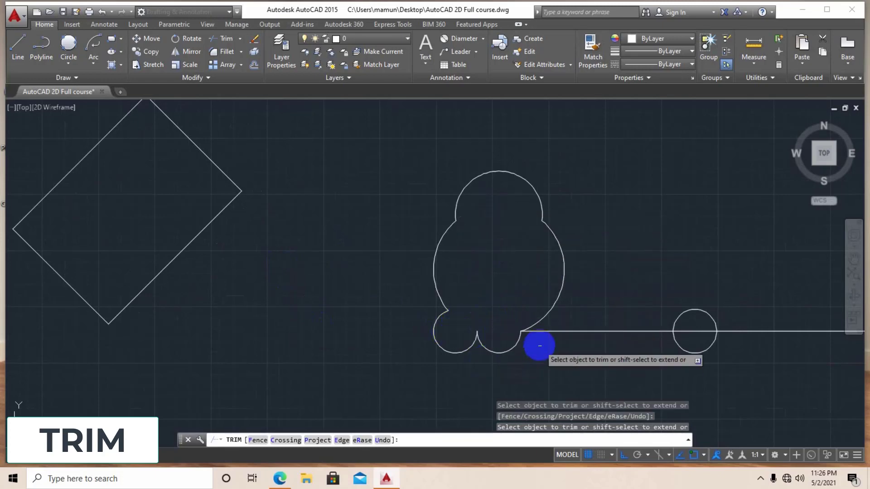
# Trim the horizontal line between the cloud-like outline and the next circle, and its segment inside that circle
pyautogui.click(549, 333)
pyautogui.click(547, 341)
pyautogui.moveTo(637, 307); pyautogui.dragTo(505, 282, button='middle')
pyautogui.click(562, 306)
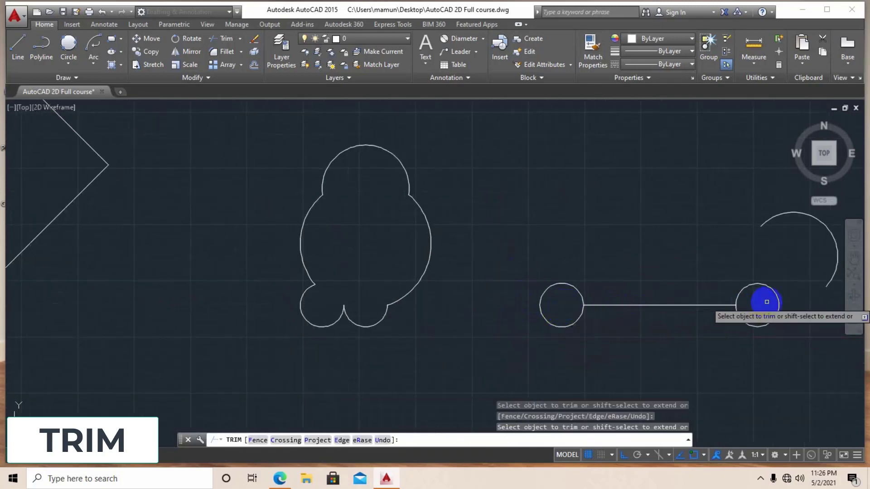
pyautogui.moveTo(761, 303); pyautogui.dragTo(495, 311, button='middle')
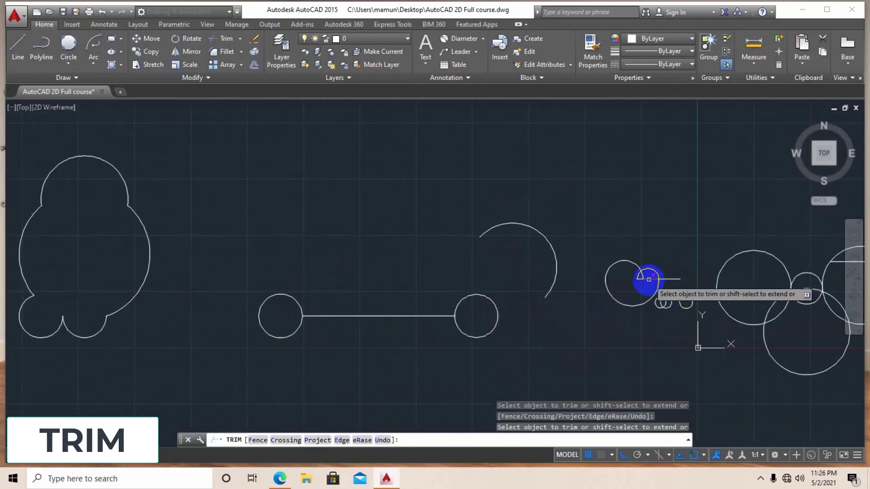
# Trim the arcs of the two overlapping circles that lie inside each other, leaving a heart-like outline
pyautogui.scroll(5, 647, 280)
pyautogui.click(628, 272)
pyautogui.click(570, 271)
pyautogui.click(634, 264)
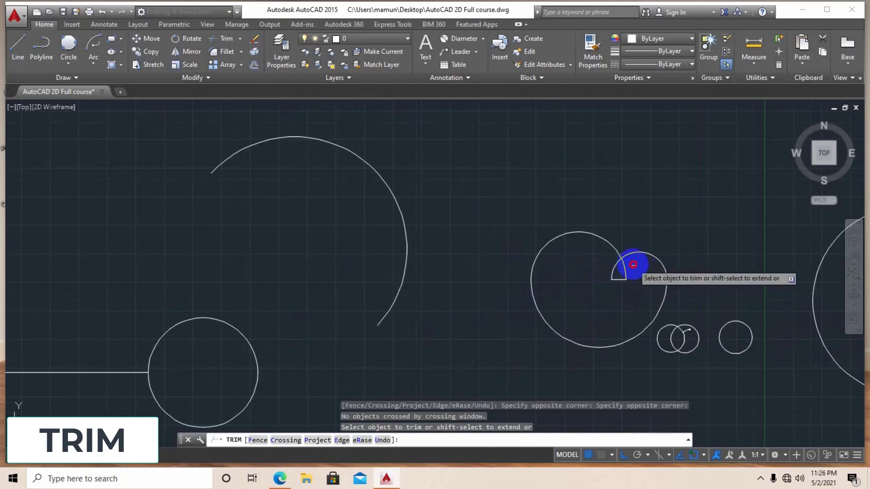
pyautogui.click(607, 265)
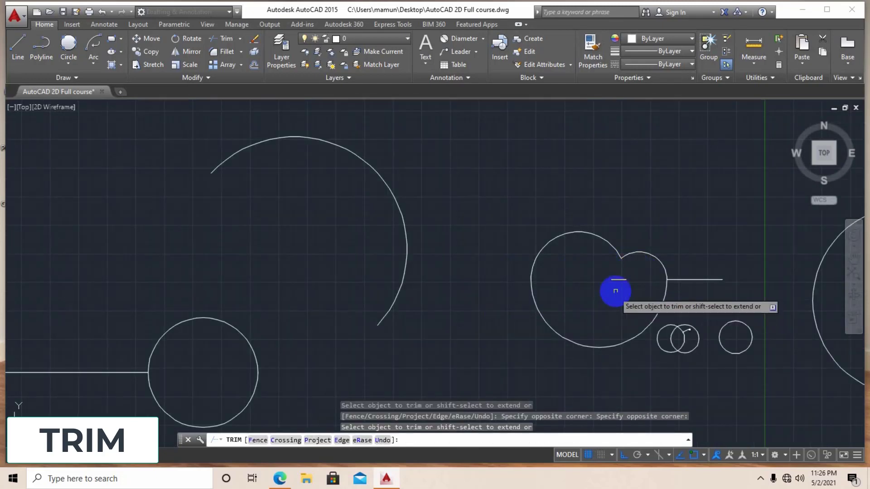
# Erase the short leftover line segment inside the heart-like outline
pyautogui.press('Escape')
pyautogui.press('Escape')
pyautogui.press('Escape')
pyautogui.click(598, 272)
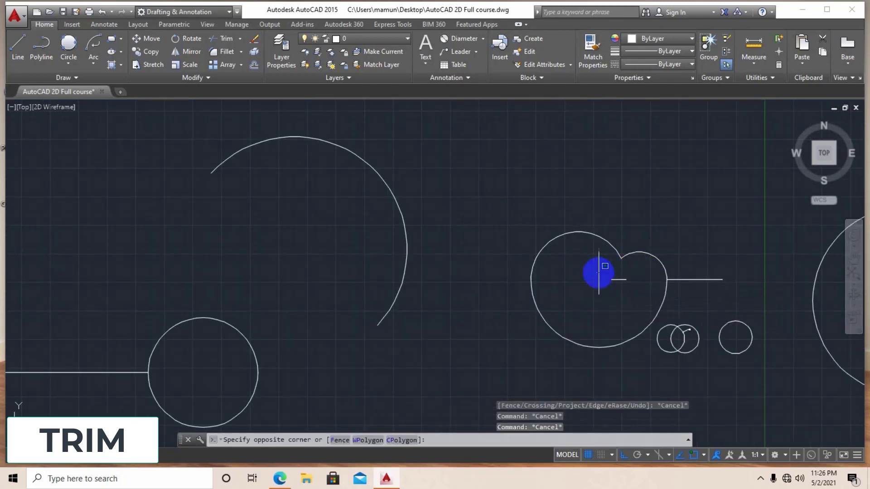
pyautogui.click(648, 304)
pyautogui.press('Return')
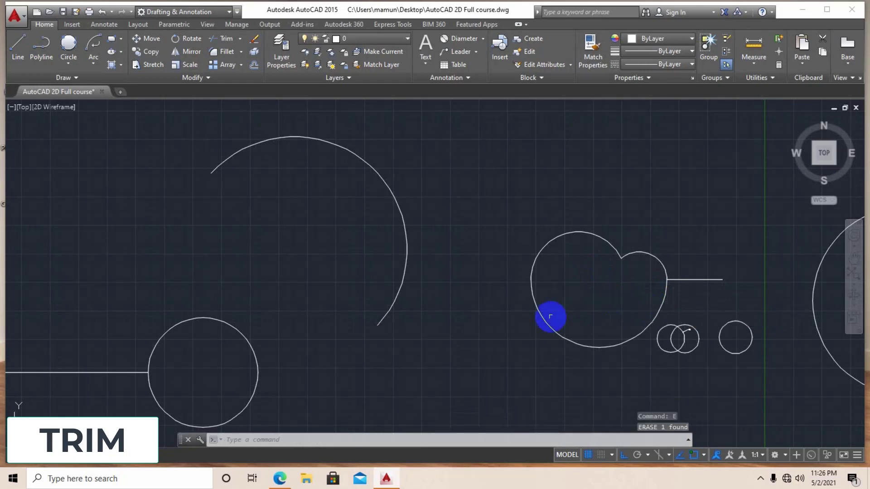
# Try to extend the circle at the horizontal line's left end, using that line as the boundary edge
pyautogui.scroll(-4, 550, 316)
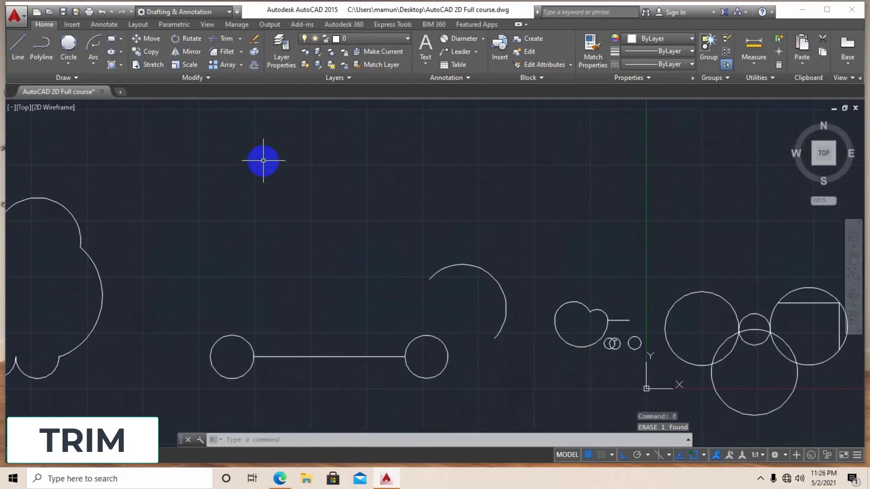
pyautogui.click(242, 39)
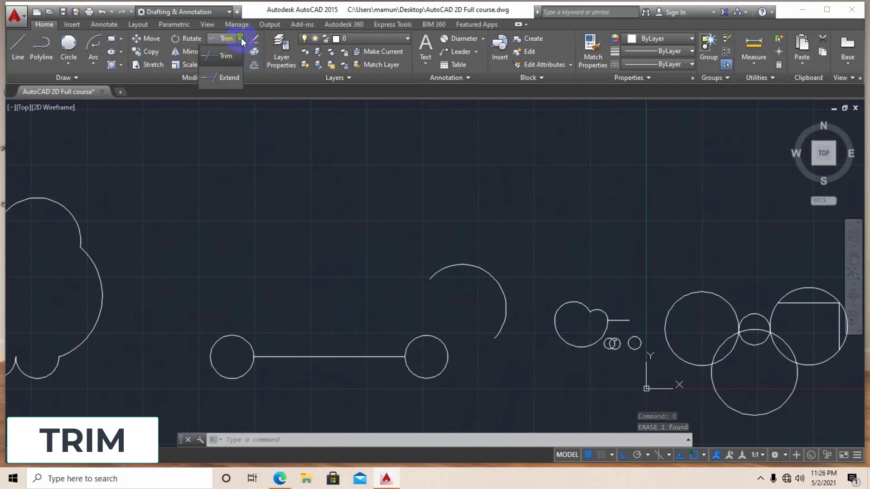
pyautogui.click(219, 78)
pyautogui.scroll(4, 281, 362)
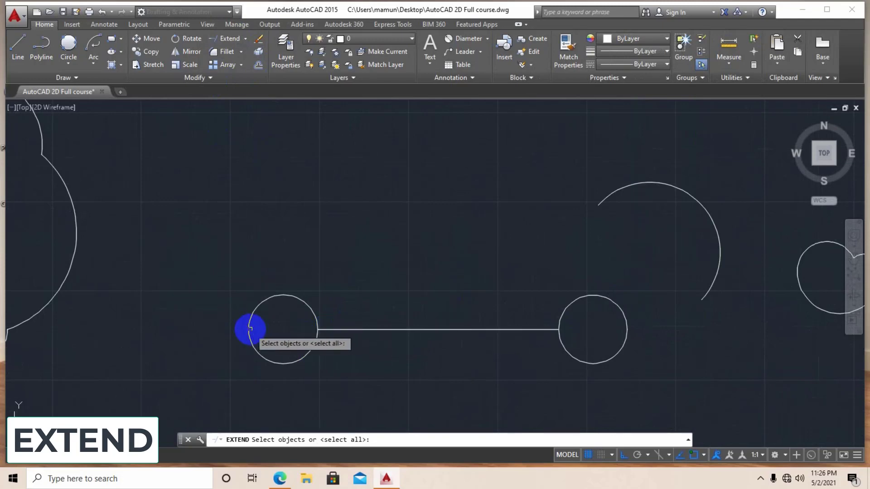
pyautogui.scroll(4, 250, 329)
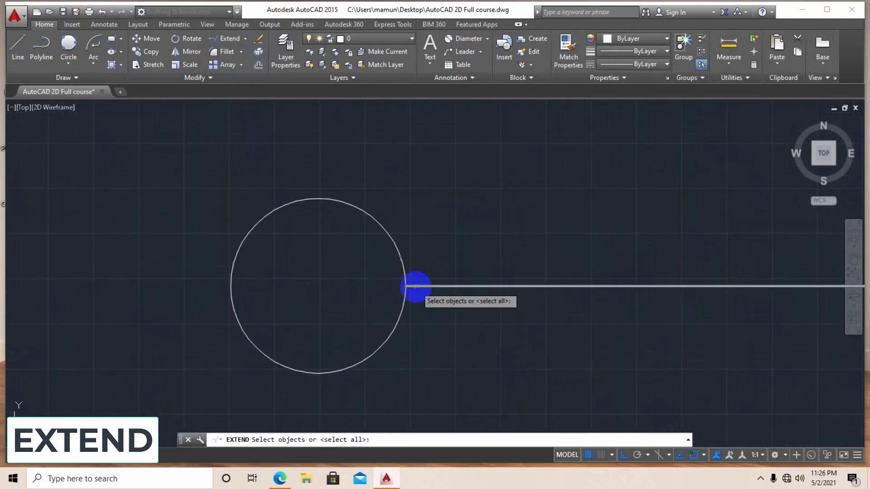
pyautogui.click(415, 286)
pyautogui.press('Return')
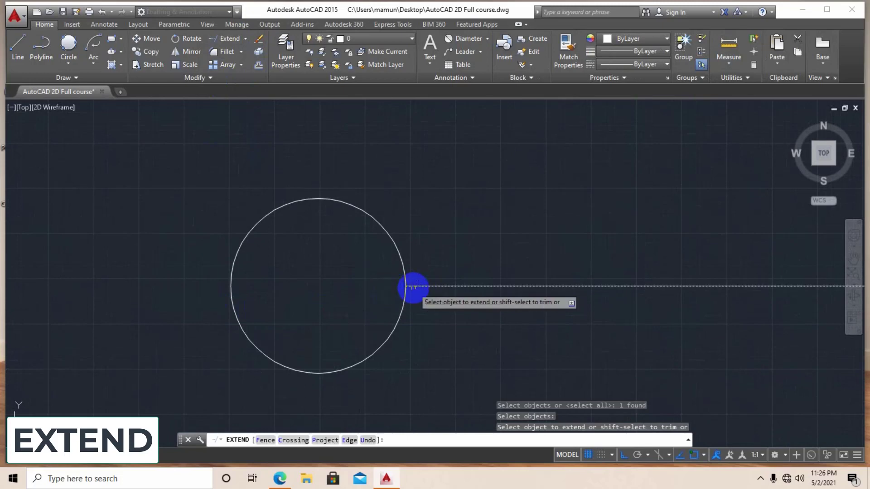
pyautogui.click(237, 245)
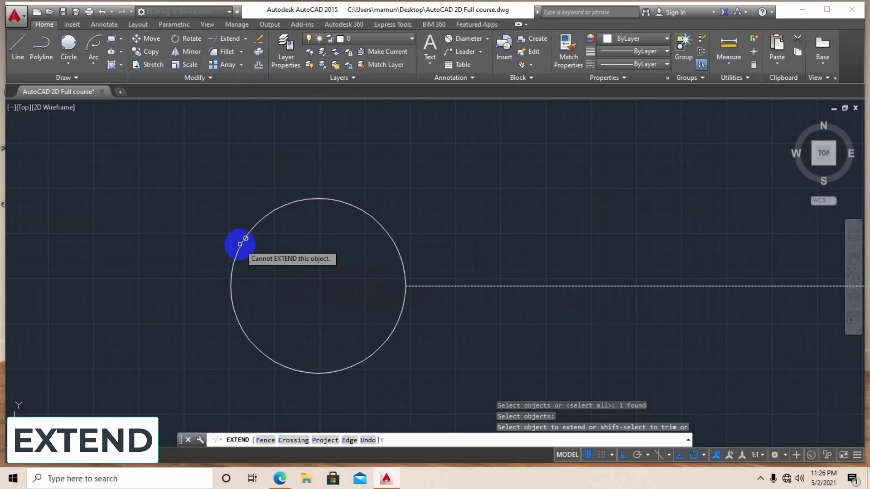
pyautogui.press('Escape')
pyautogui.press('Escape')
pyautogui.press('Escape')
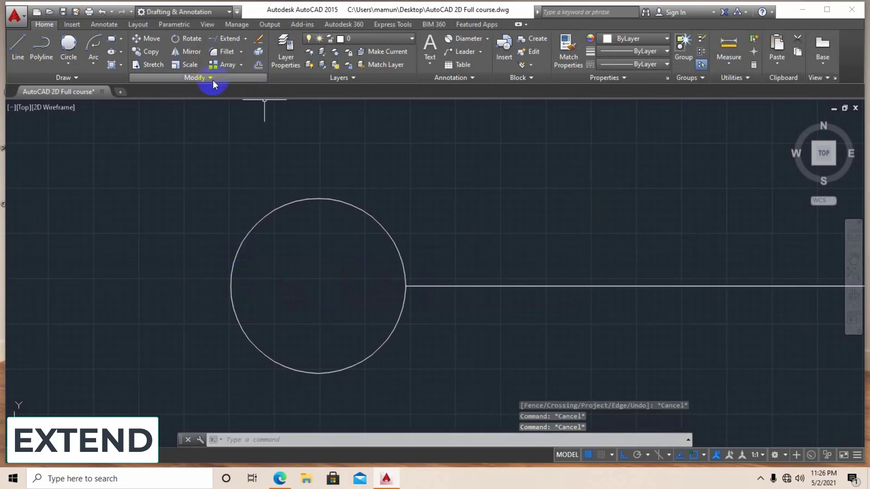
pyautogui.press('Return')
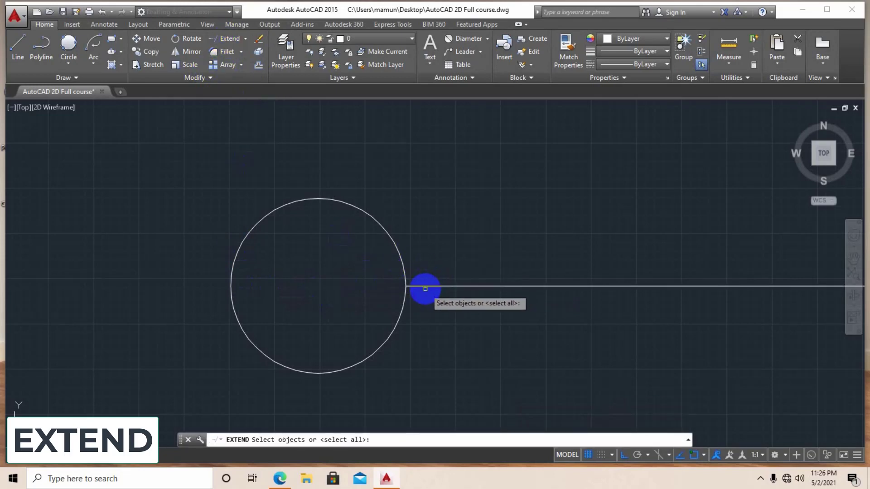
pyautogui.press('Return')
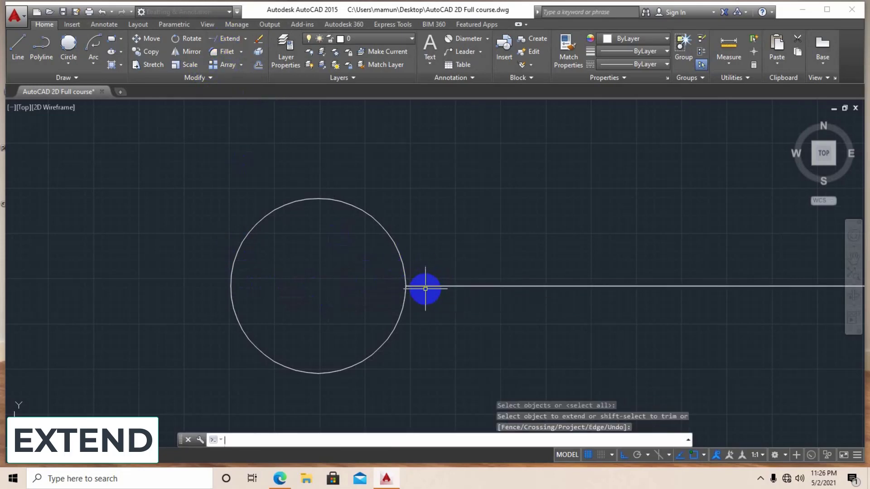
pyautogui.press('Return')
pyautogui.press('Escape')
pyautogui.press('Escape')
pyautogui.press('Escape')
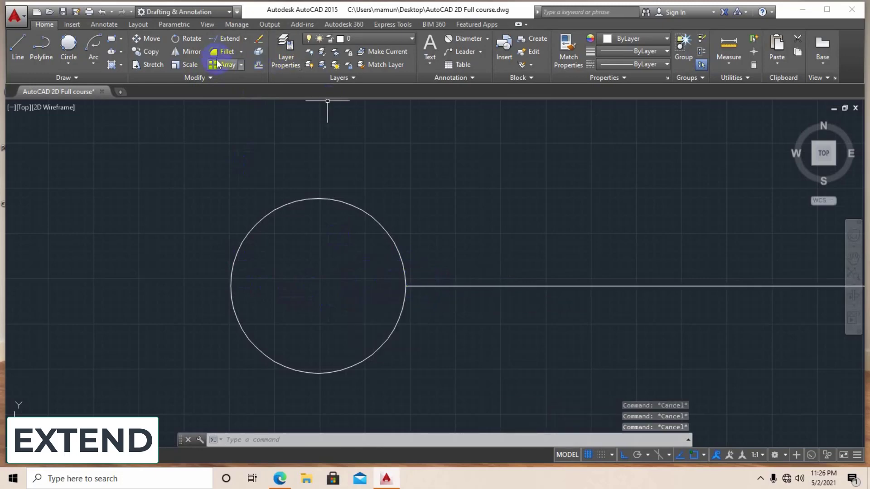
pyautogui.click(223, 40)
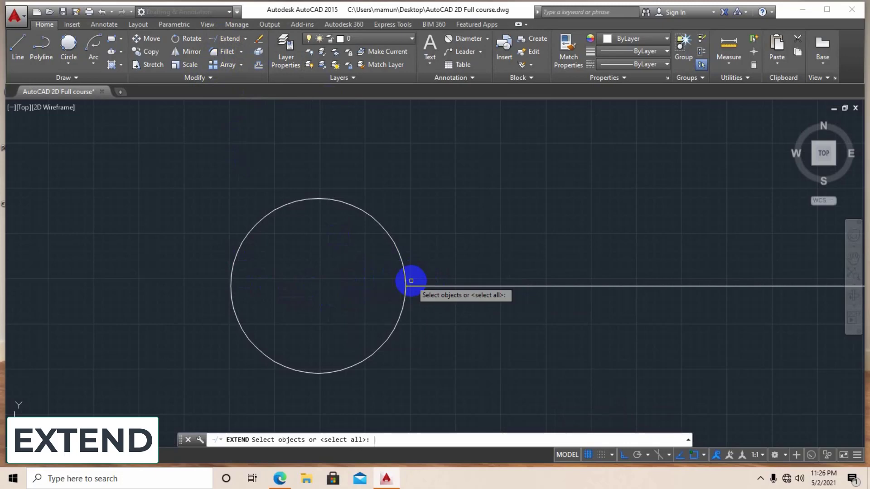
pyautogui.press('Return')
pyautogui.press('Return')
pyautogui.click(428, 275)
pyautogui.click(423, 318)
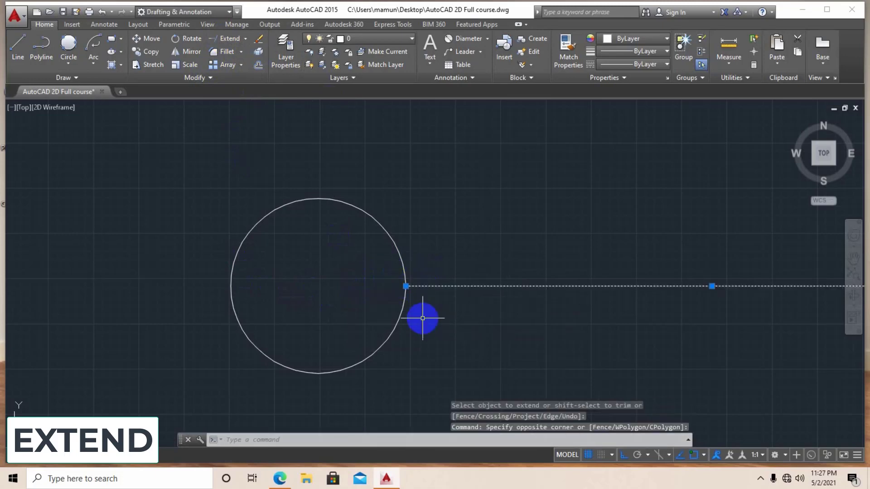
pyautogui.press('Escape')
pyautogui.press('Escape')
pyautogui.press('Escape')
pyautogui.click(229, 41)
pyautogui.press('Escape')
pyautogui.press('Escape')
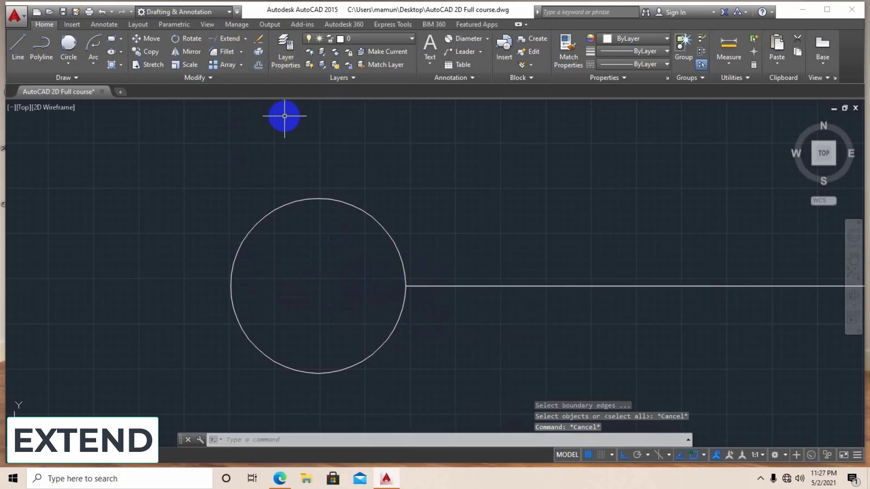
# Extend the horizontal line's left end to the far side of the adjoining circle, using all objects as boundary edges
pyautogui.press('Return')
pyautogui.press('Return')
pyautogui.click(474, 229)
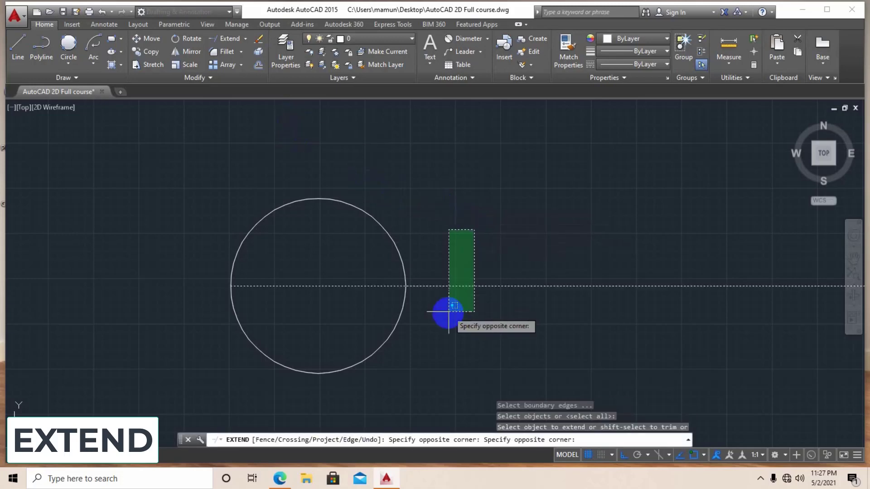
pyautogui.click(446, 312)
pyautogui.press('Escape')
pyautogui.press('Escape')
pyautogui.press('Escape')
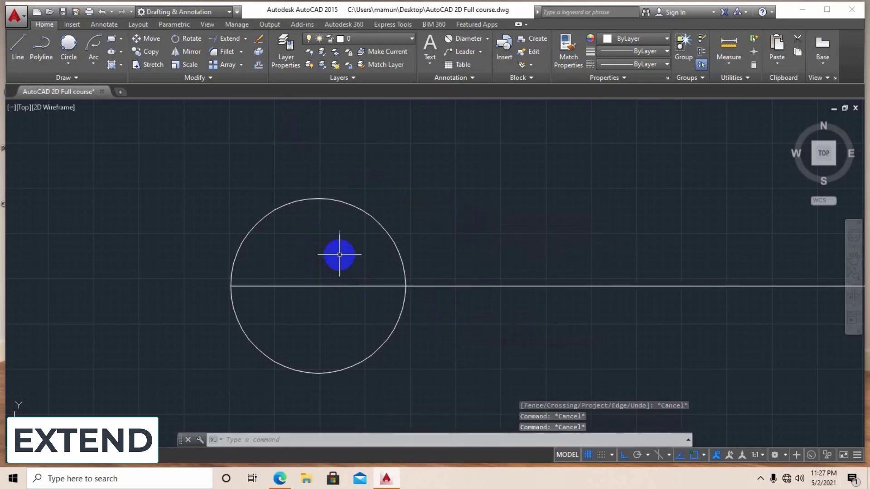
pyautogui.press('Escape')
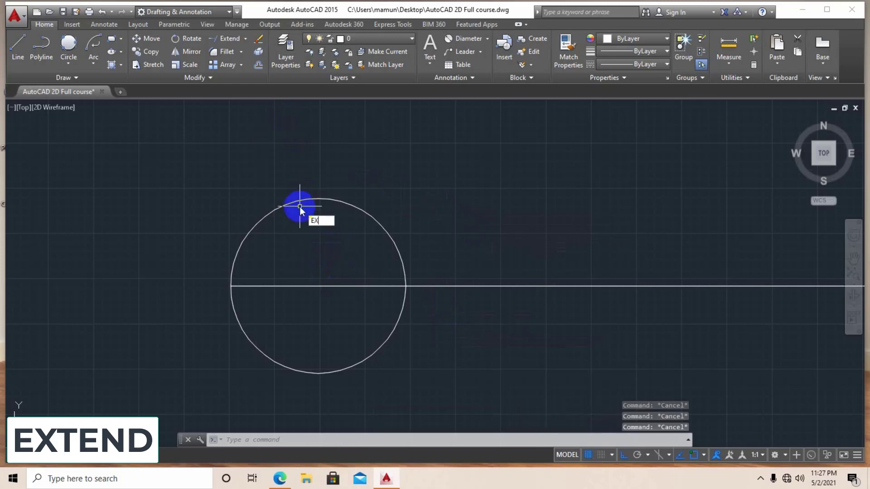
pyautogui.press('Return')
pyautogui.press('Return')
pyautogui.click(344, 258)
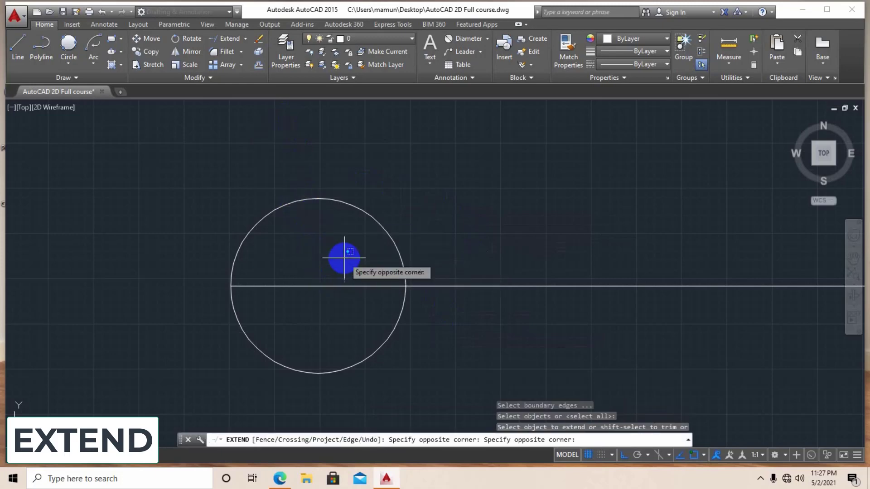
pyautogui.press('Escape')
pyautogui.scroll(-3, 352, 298)
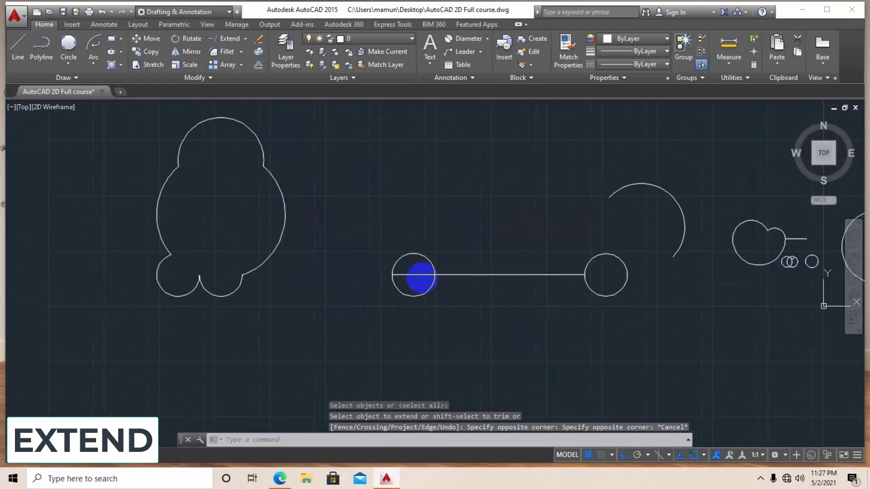
# Extend the horizontal line's left end to the cloud-like outline and on to that outline's far left lobe
pyautogui.scroll(5, 421, 277)
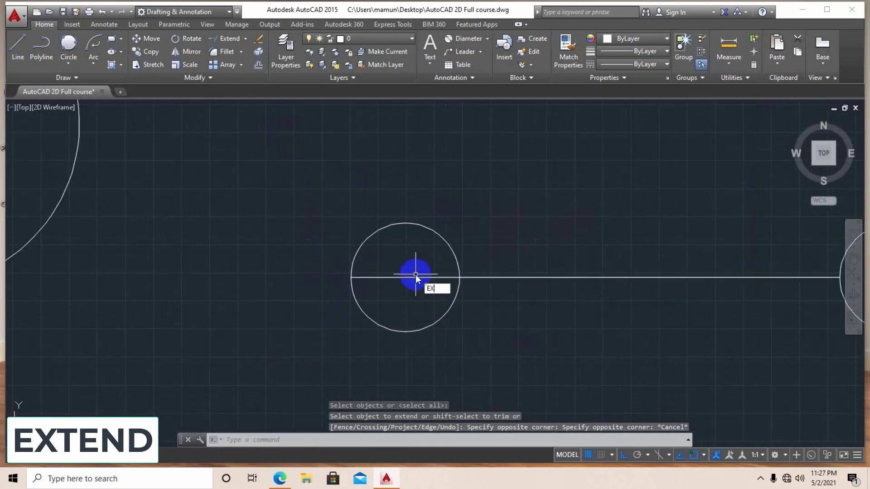
pyautogui.press('Return')
pyautogui.press('Return')
pyautogui.scroll(-3, 414, 274)
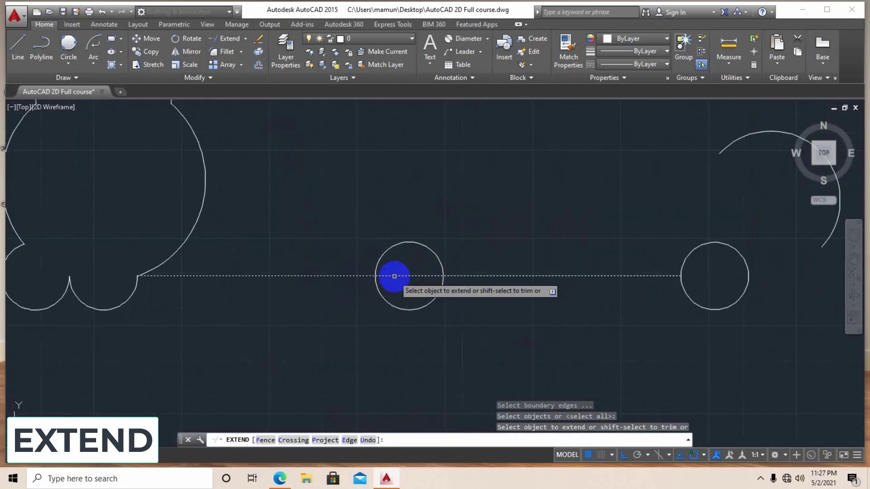
pyautogui.click(394, 276)
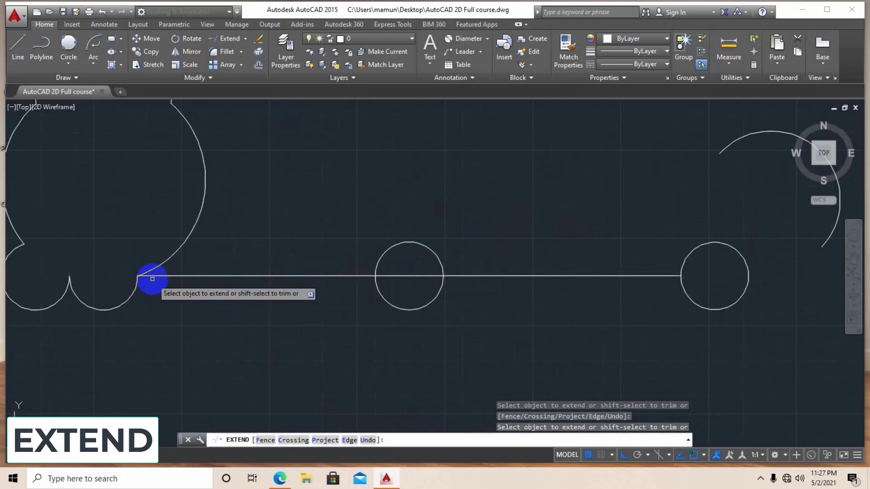
pyautogui.moveTo(152, 279); pyautogui.dragTo(296, 270, button='middle')
pyautogui.click(295, 267)
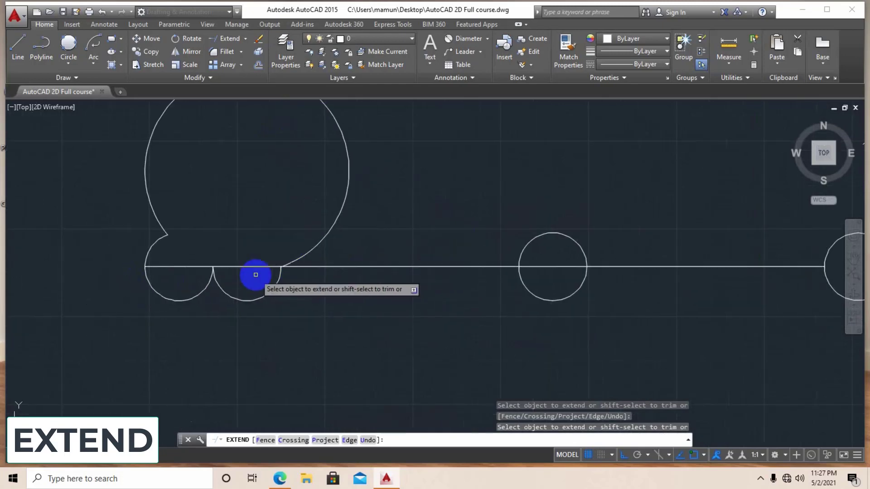
pyautogui.scroll(-4, 223, 279)
pyautogui.moveTo(223, 279); pyautogui.dragTo(366, 268, button='middle')
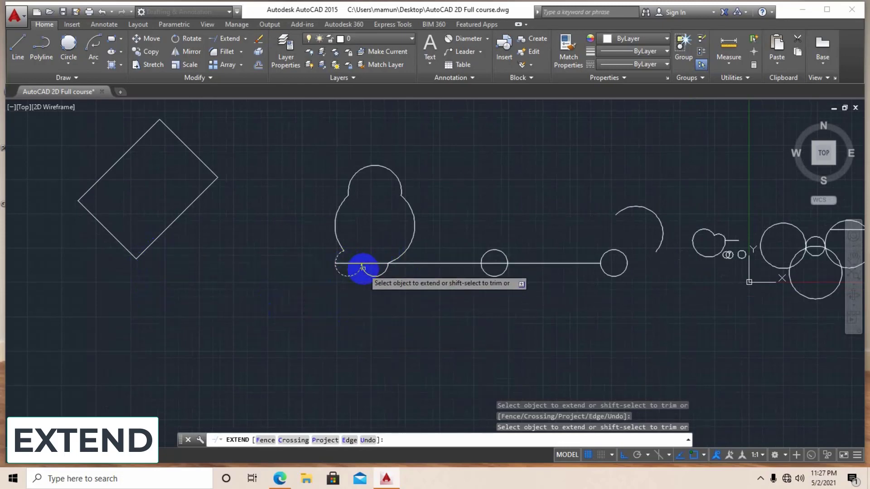
pyautogui.scroll(5, 362, 268)
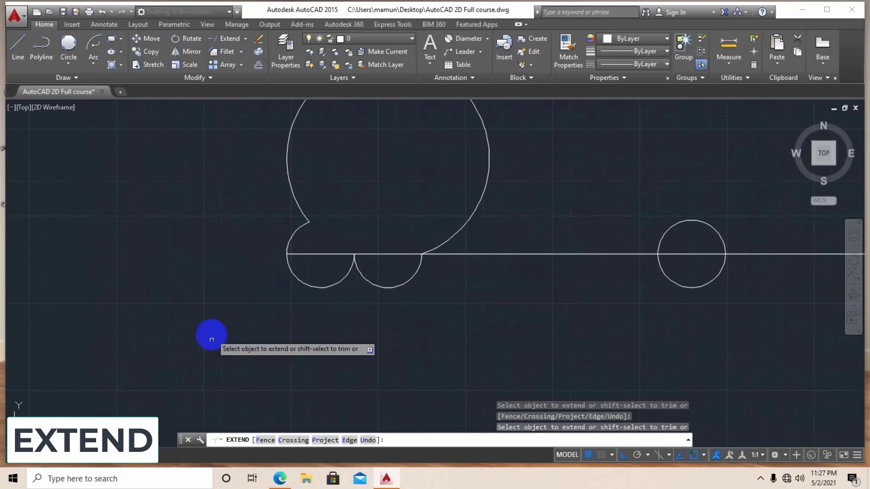
pyautogui.press('Escape')
pyautogui.press('Escape')
pyautogui.press('Escape')
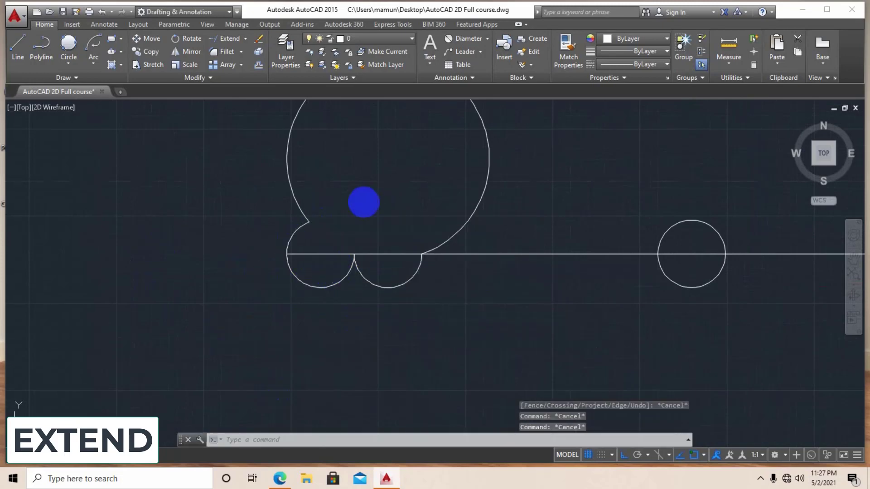
pyautogui.click(241, 52)
pyautogui.click(240, 52)
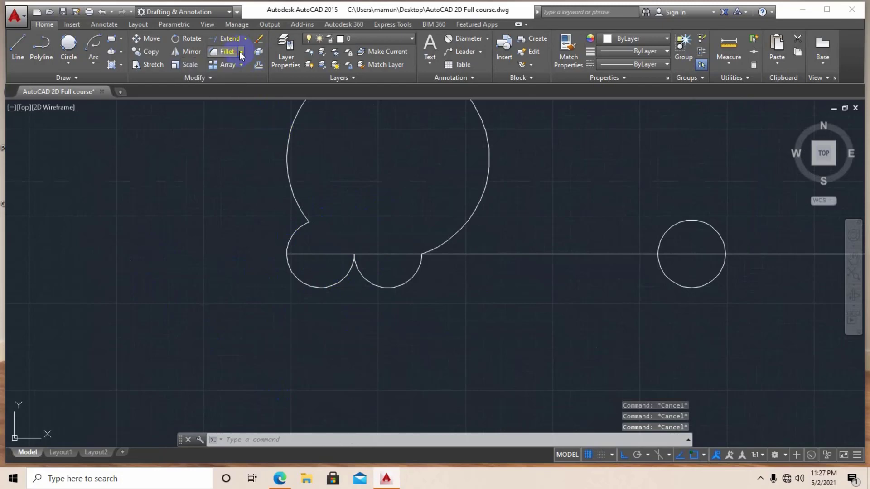
pyautogui.click(242, 64)
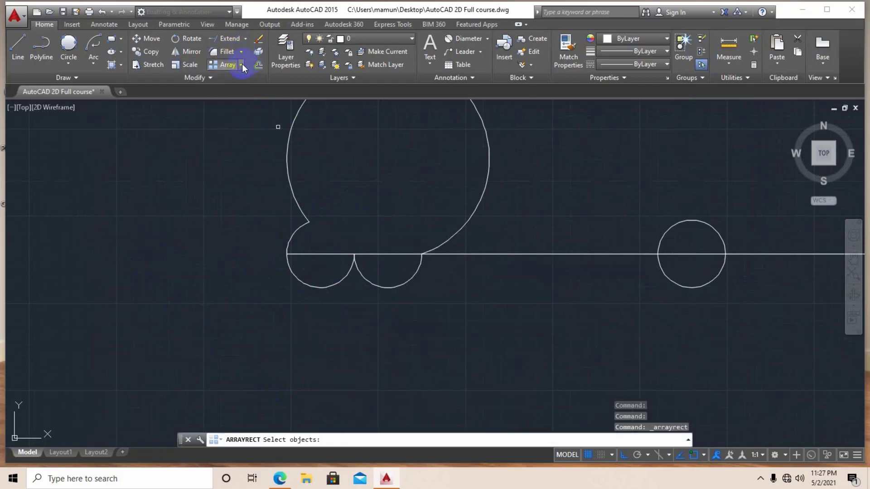
pyautogui.click(242, 63)
pyautogui.click(242, 64)
pyautogui.click(206, 78)
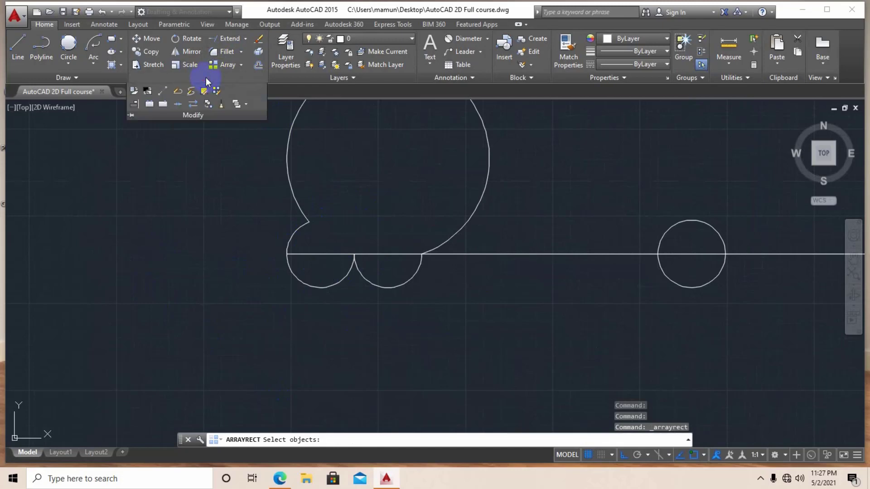
pyautogui.click(240, 52)
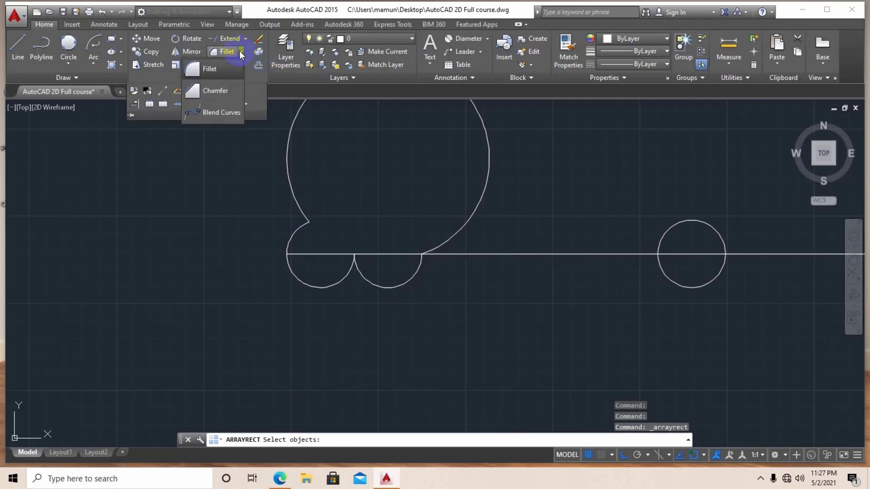